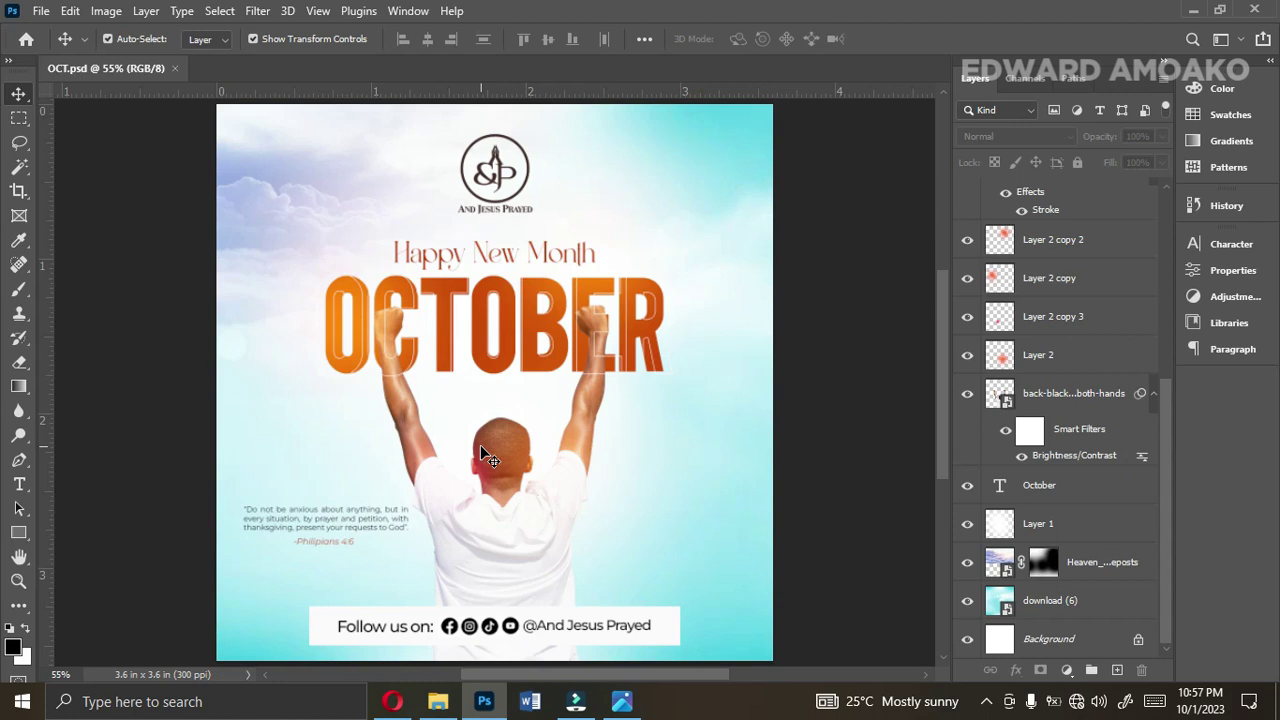
Start a new document and name it OCTOBER
{"action": "left_click", "coordinate": [41, 11]}
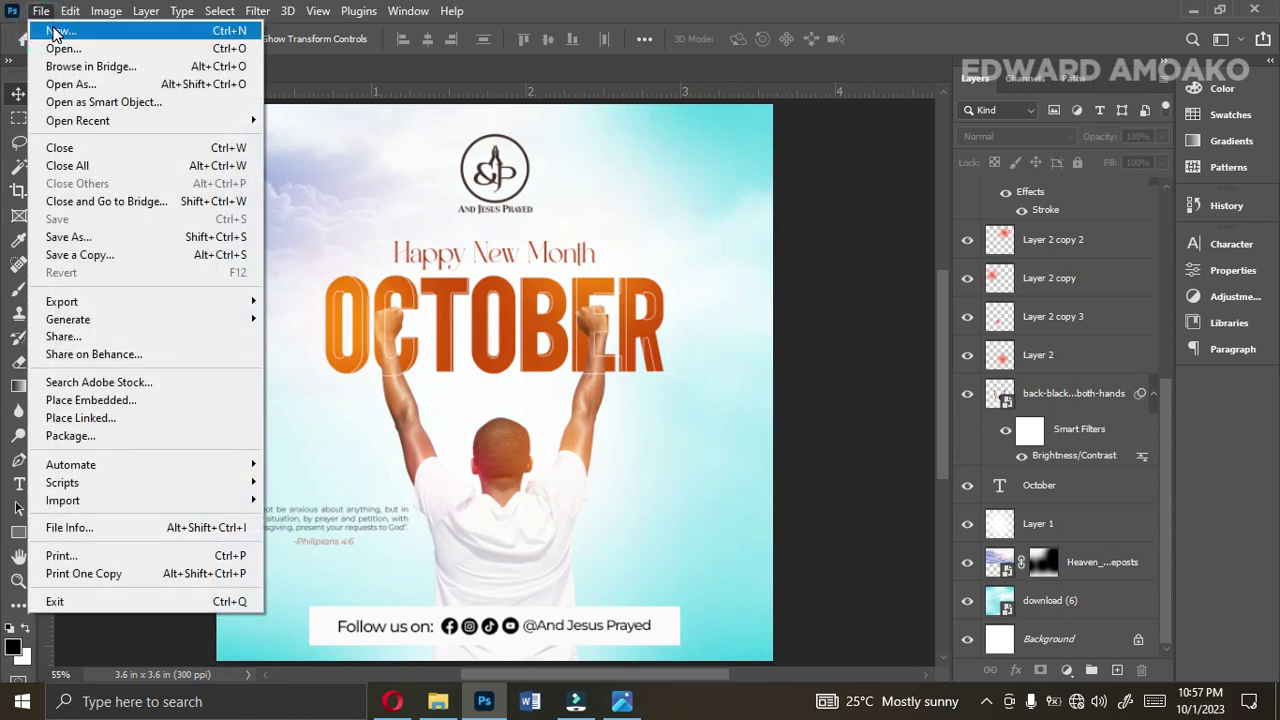
{"action": "left_click", "coordinate": [212, 32]}
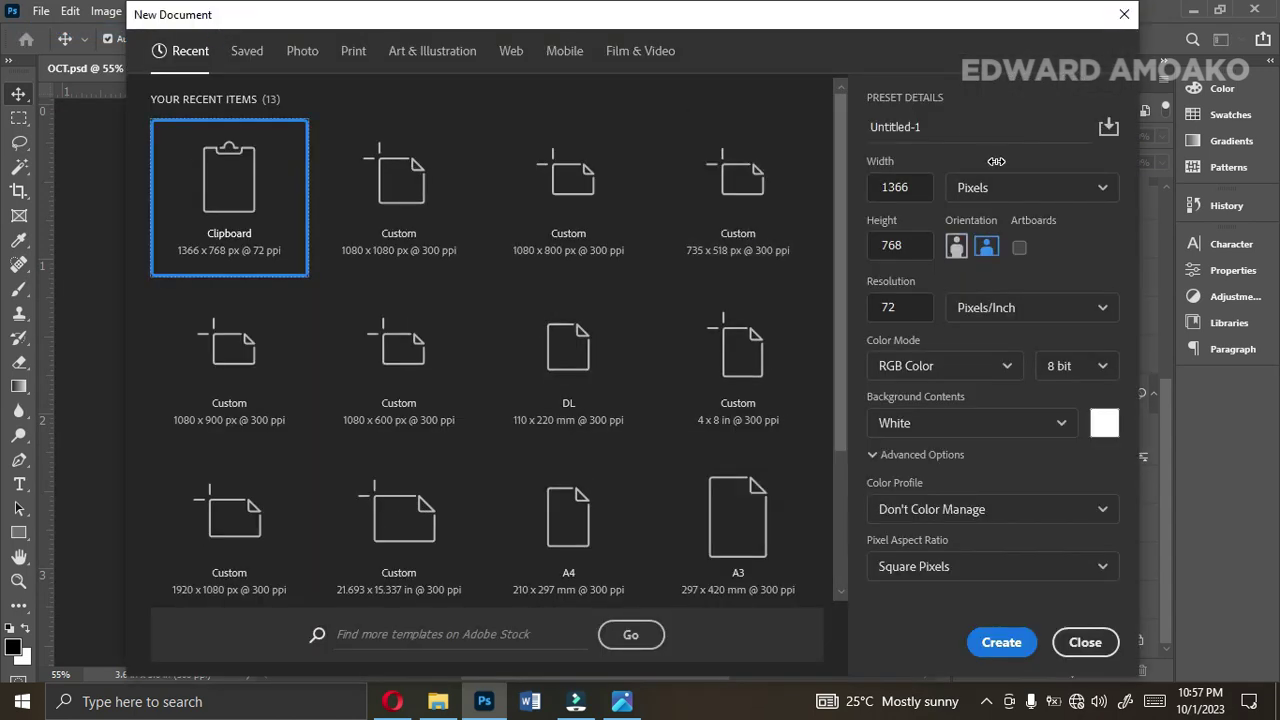
{"action": "left_click", "coordinate": [944, 129]}
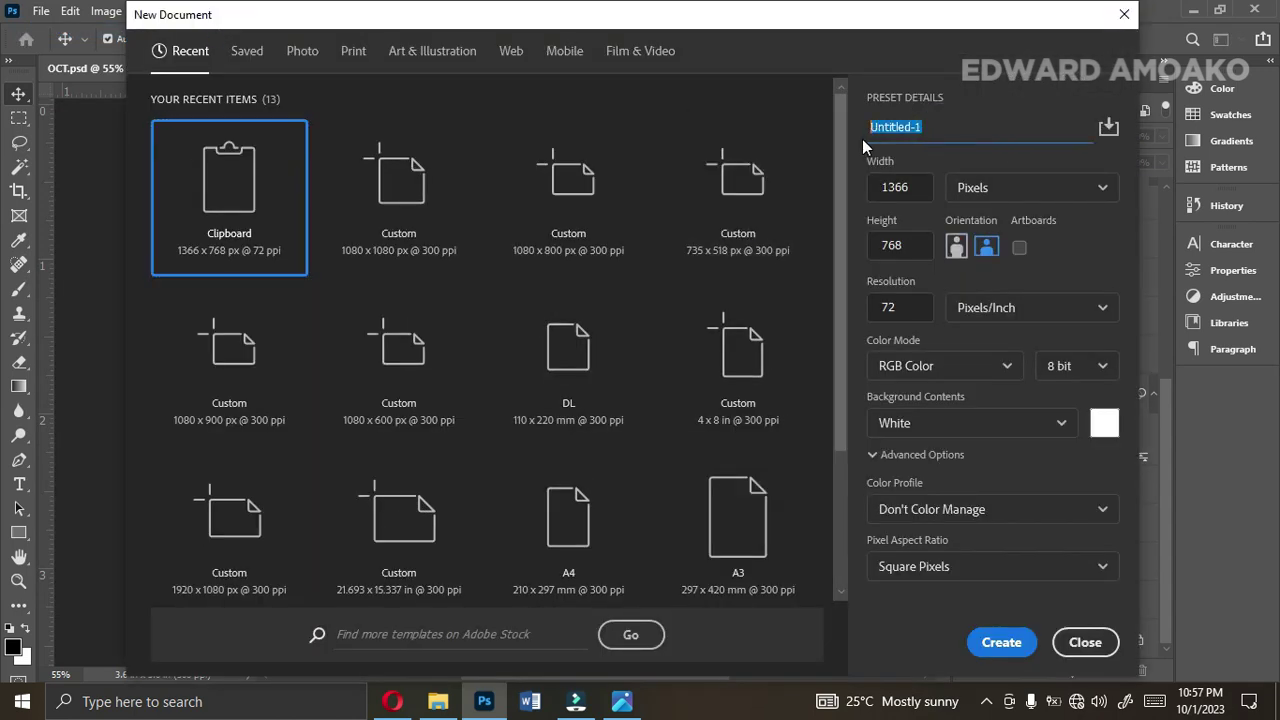
{"action": "type", "text": "NEW"}
{"action": "key", "text": "BackSpace"}
{"action": "key", "text": "BackSpace"}
{"action": "key", "text": "BackSpace"}
{"action": "key", "text": "BackSpace"}
{"action": "type", "text": "OCTOBER"}
Set the document size to 1080 x 1080 pixels at 300 pixels/inch and create it
{"action": "double_click", "coordinate": [915, 190]}
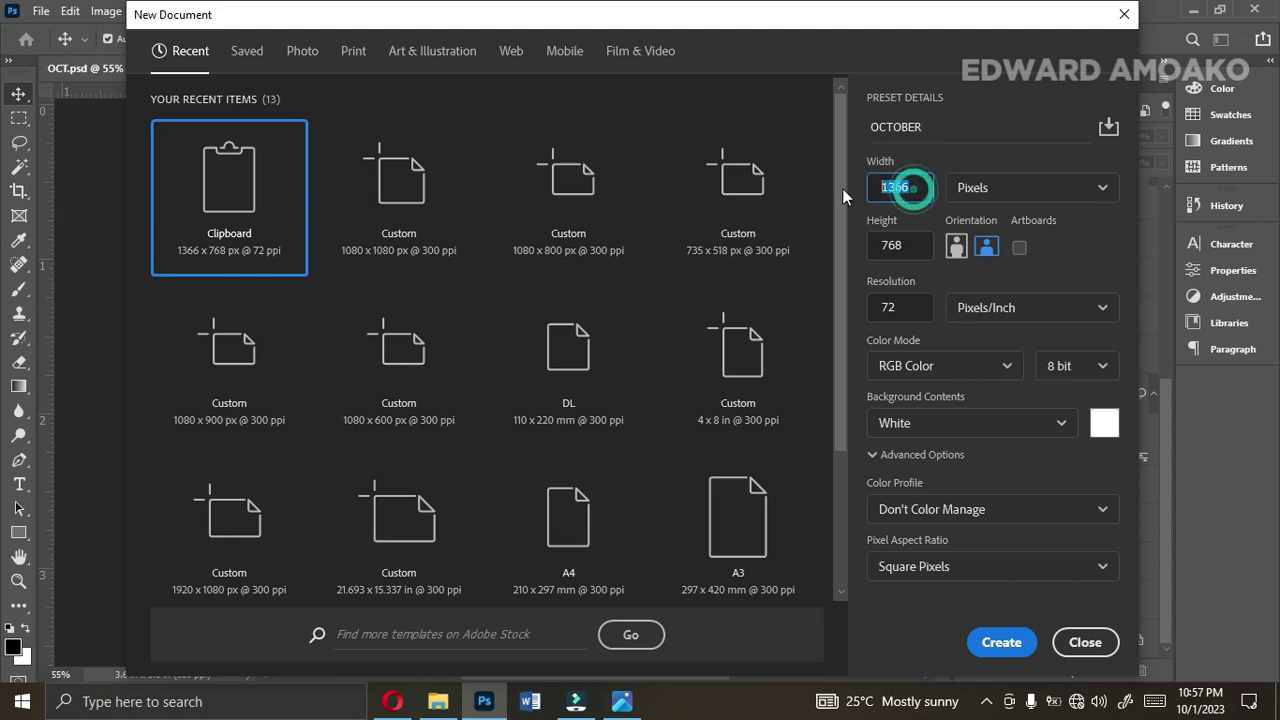
{"action": "type", "text": "1080"}
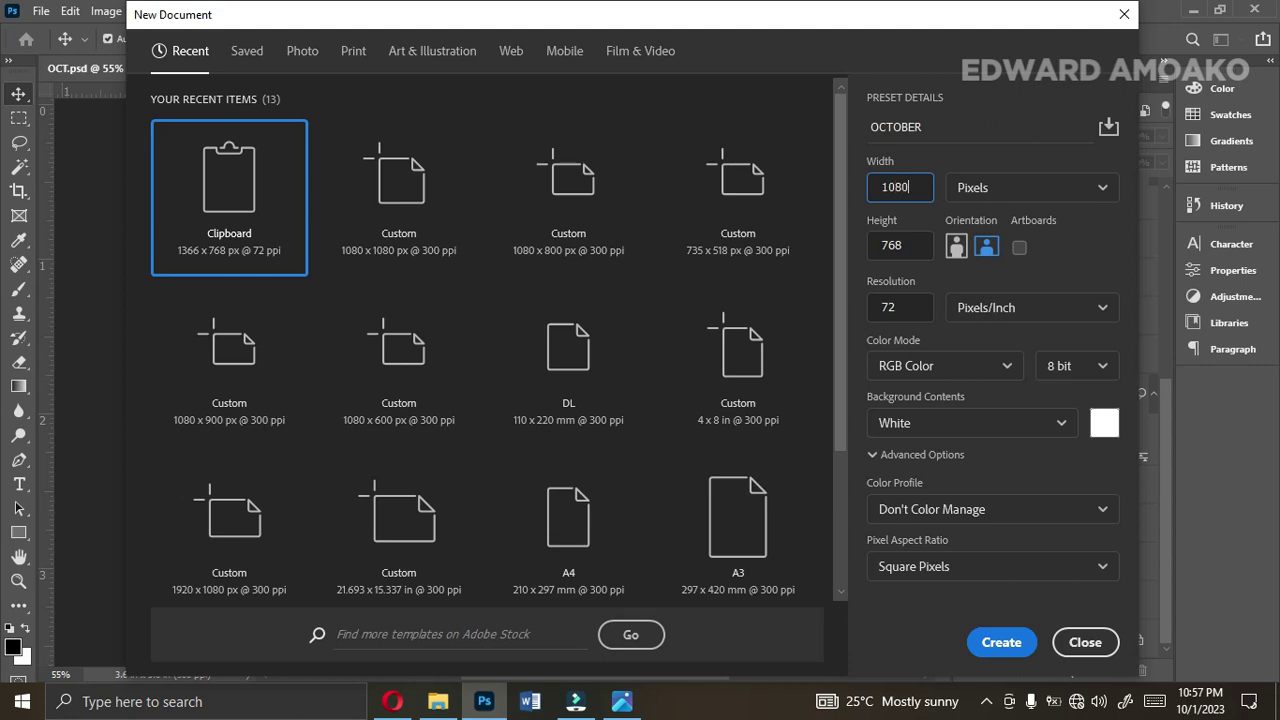
{"action": "double_click", "coordinate": [906, 245]}
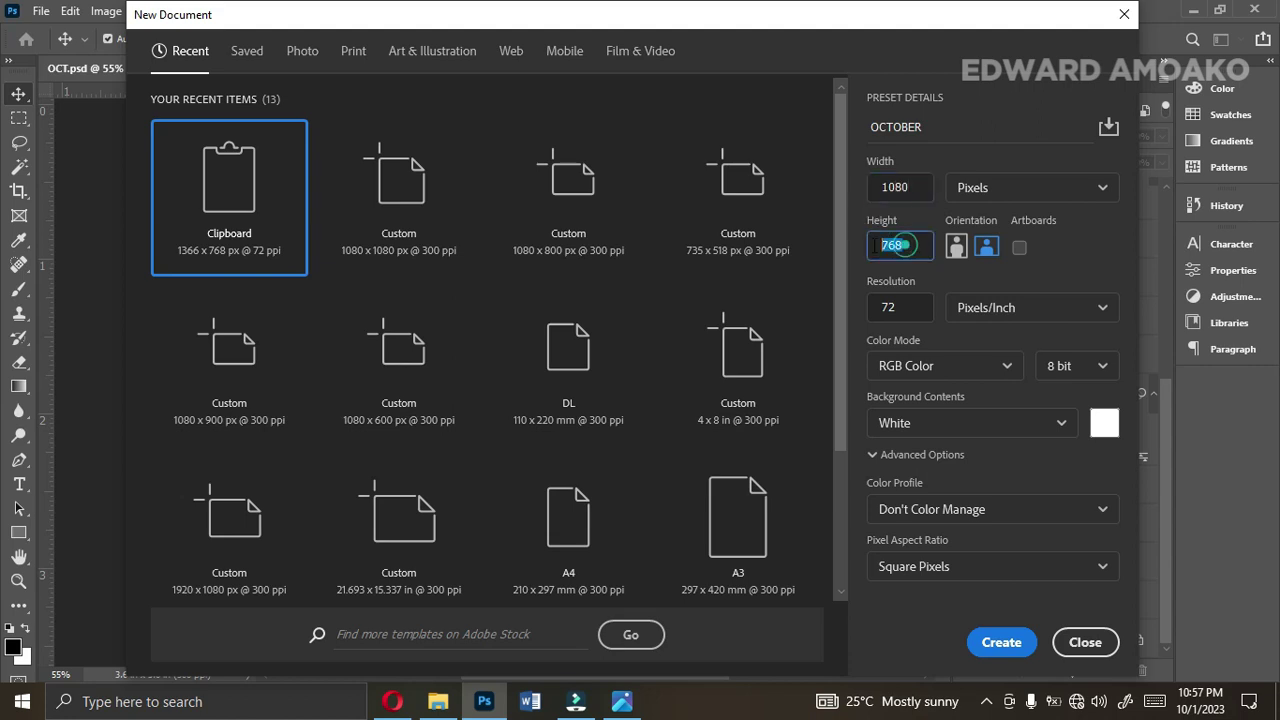
{"action": "type", "text": "1080"}
{"action": "double_click", "coordinate": [910, 306]}
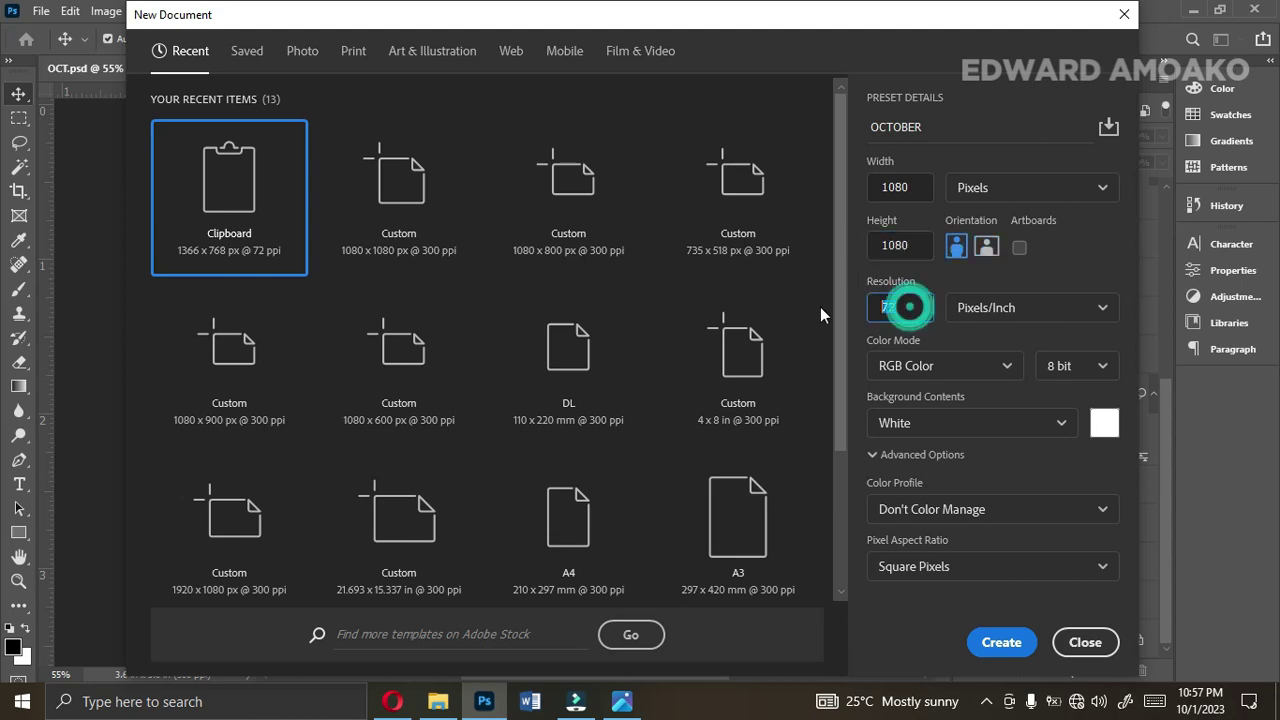
{"action": "type", "text": "300"}
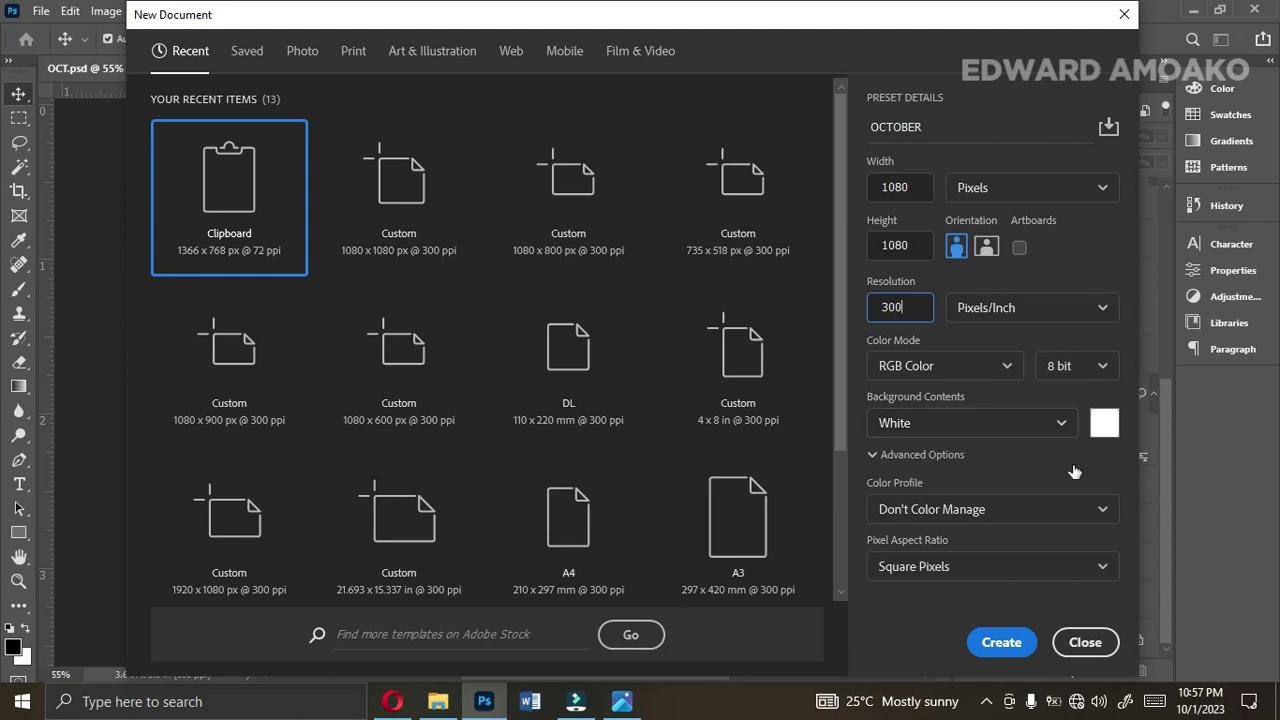
{"action": "left_click", "coordinate": [993, 648]}
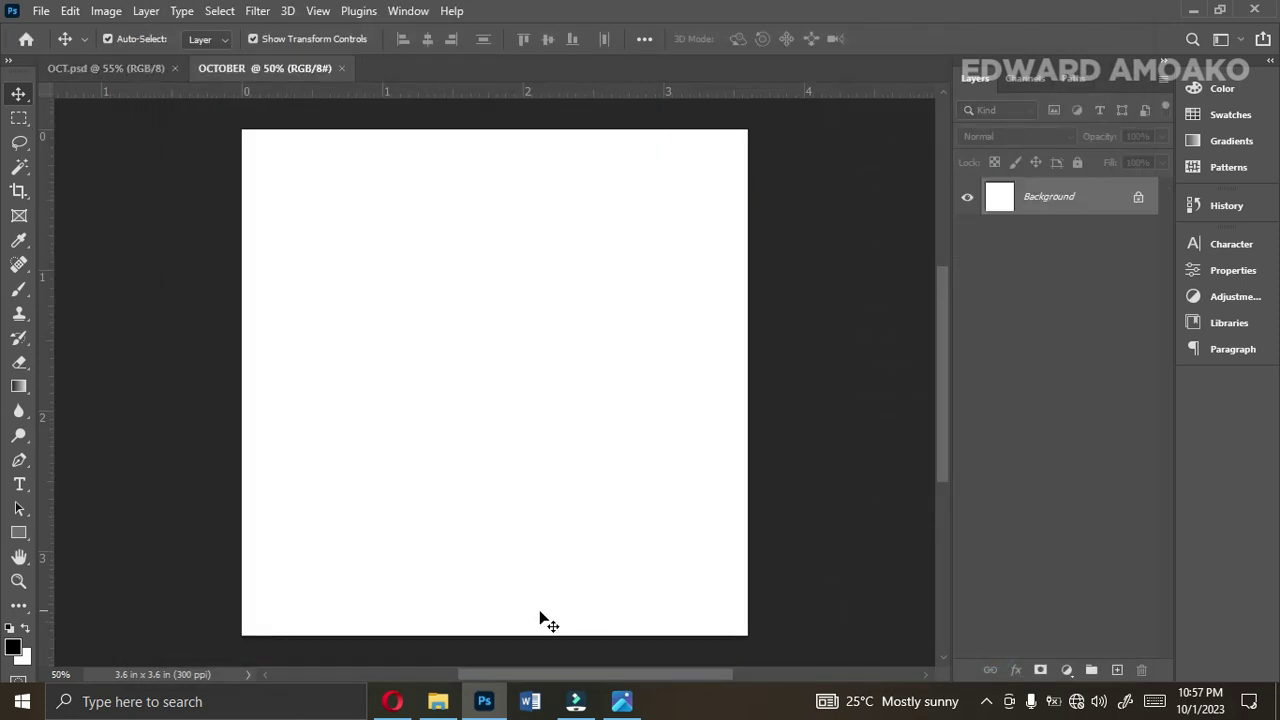
Place the image "download (6)" from the BACKGROUNDS folder and enlarge it until it covers the whole canvas
{"action": "left_click", "coordinate": [438, 701]}
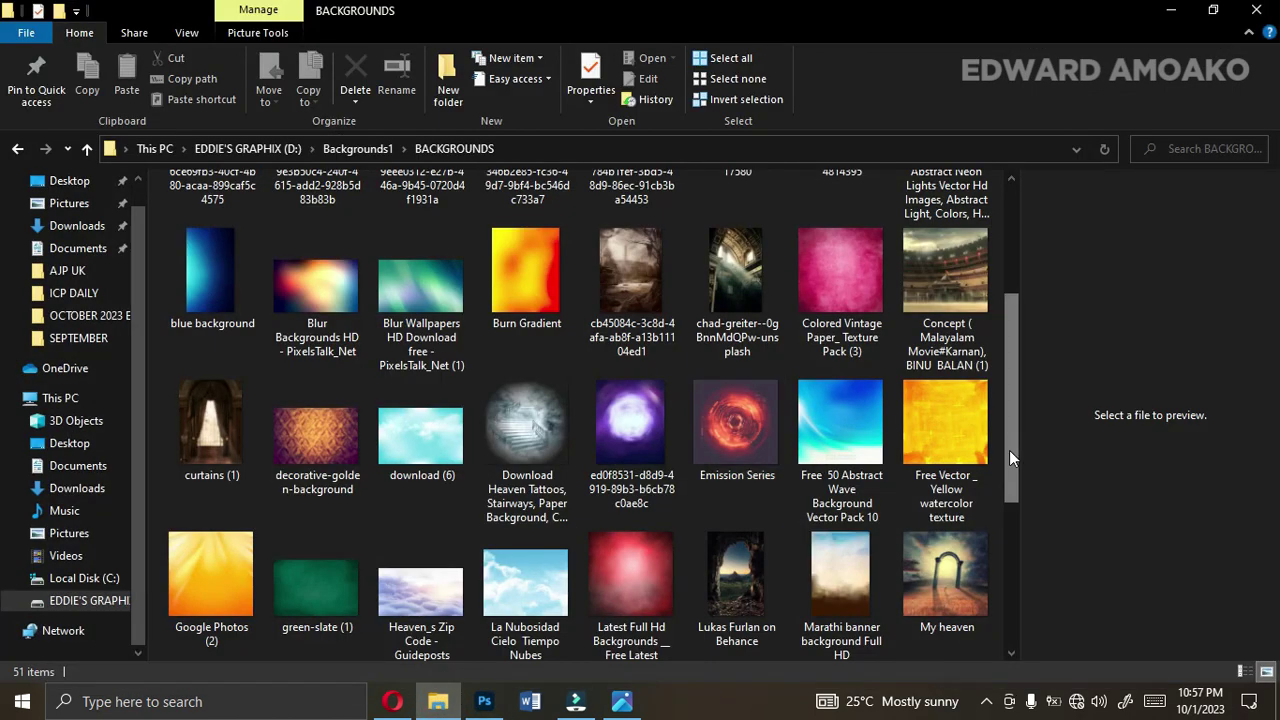
{"action": "left_click_drag", "start_coordinate": [1009, 459], "coordinate": [999, 571]}
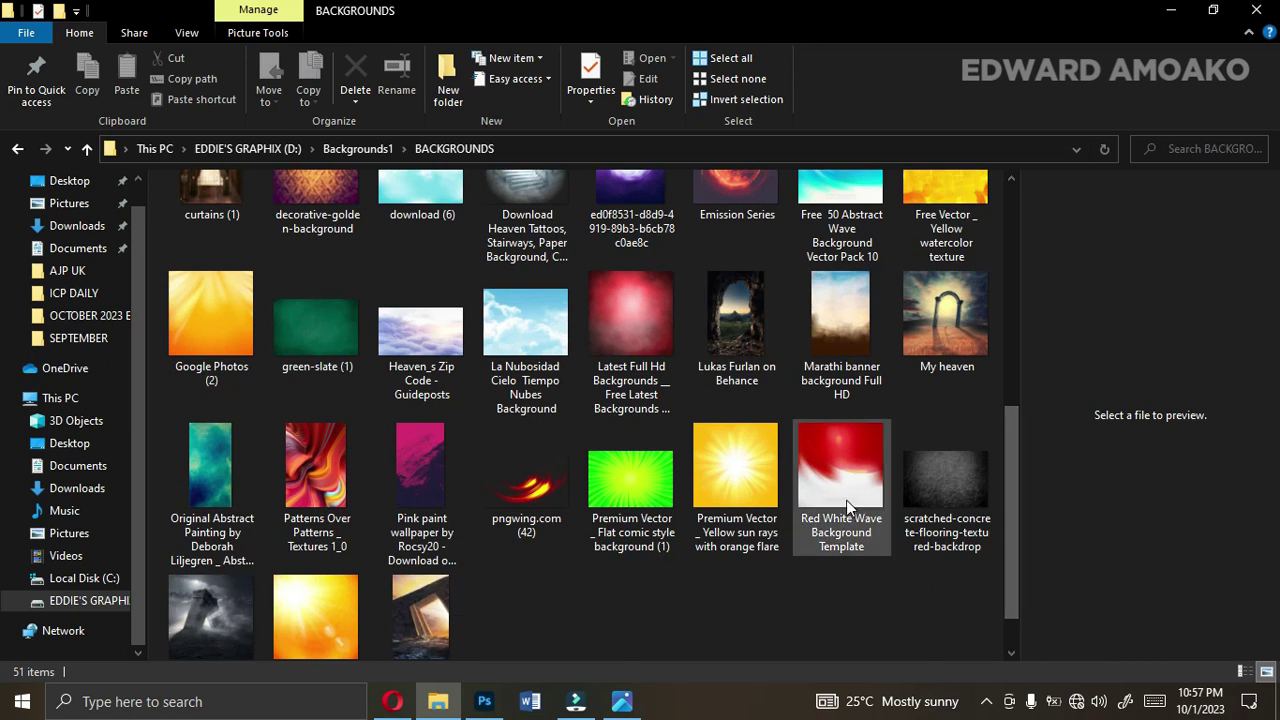
{"action": "left_click", "coordinate": [431, 197]}
{"action": "left_click_drag", "start_coordinate": [422, 231], "coordinate": [505, 493]}
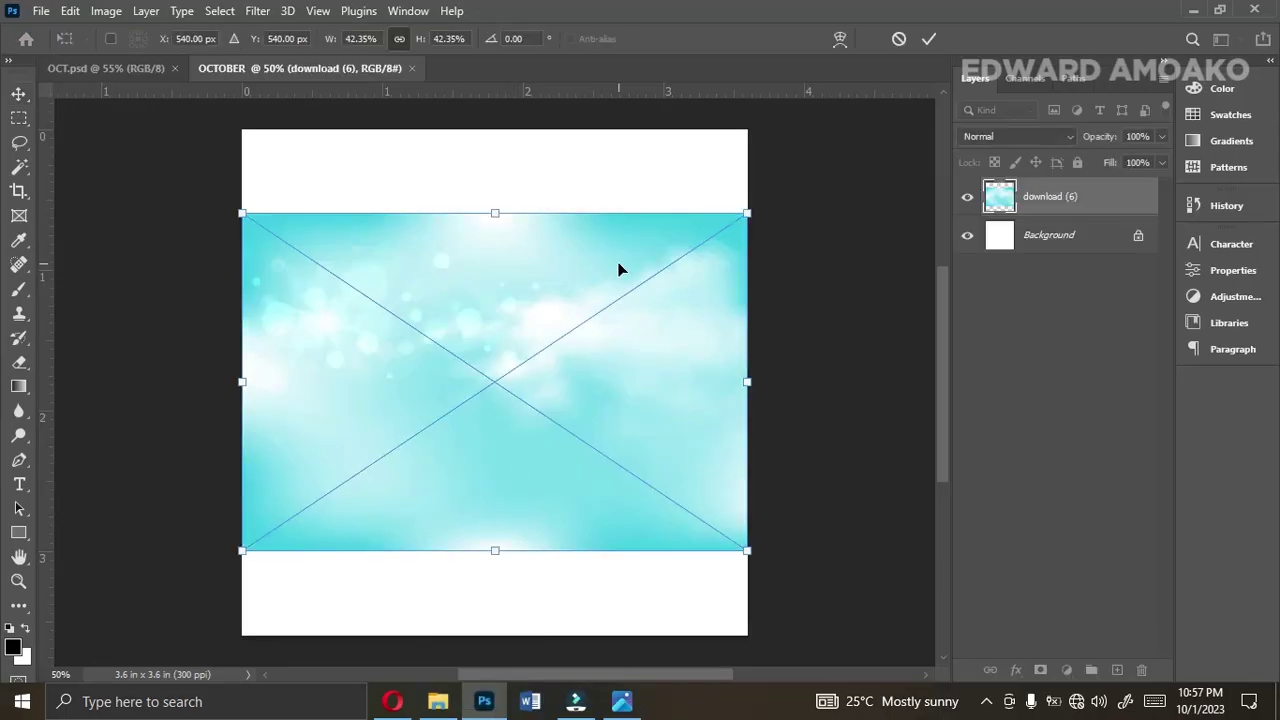
{"action": "left_click_drag", "start_coordinate": [753, 389], "coordinate": [881, 392]}
{"action": "double_click", "coordinate": [557, 377]}
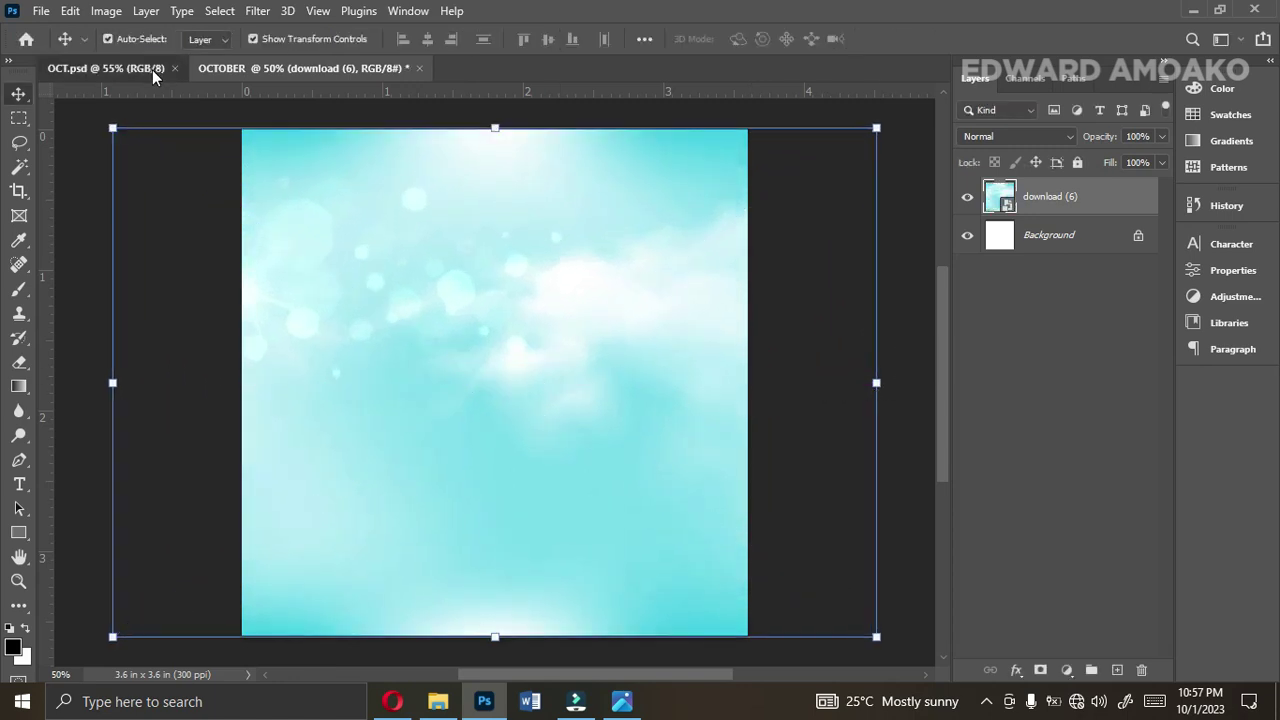
Examine the "download (6)" background layer in the finished OCT.psd design and return to the OCTOBER document
{"action": "left_click", "coordinate": [152, 69]}
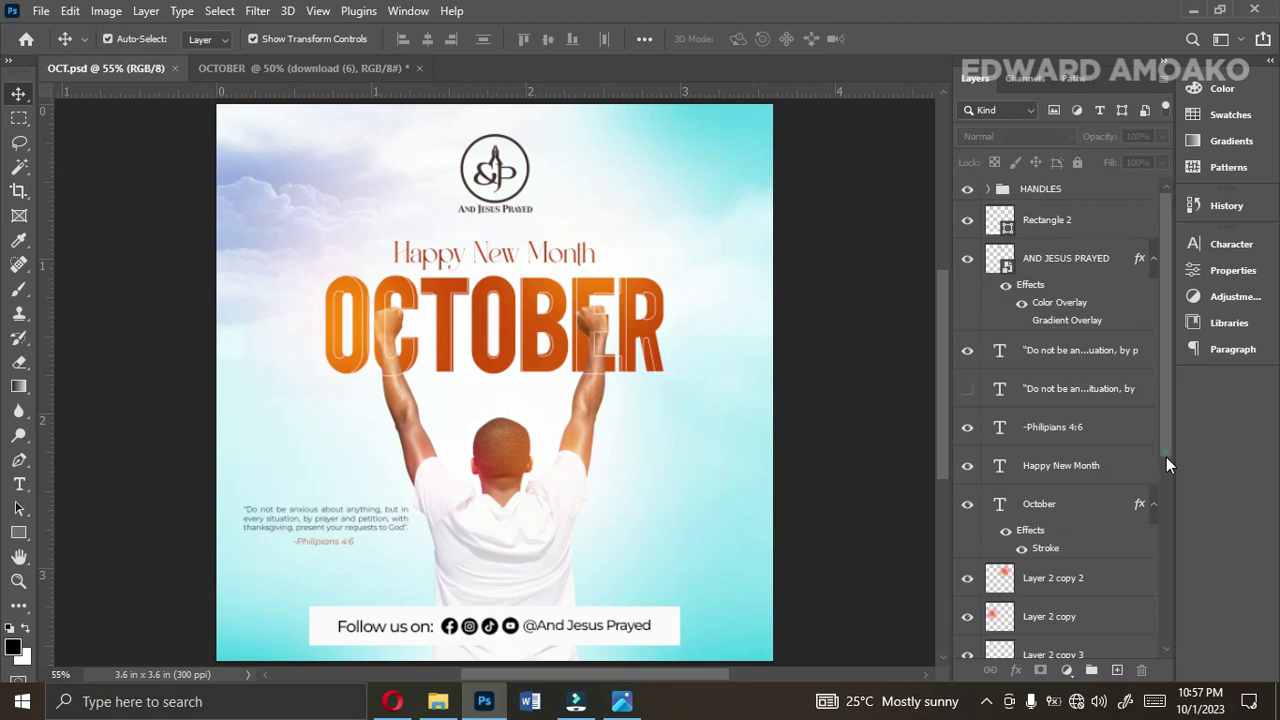
{"action": "left_click_drag", "start_coordinate": [1166, 457], "coordinate": [1154, 565]}
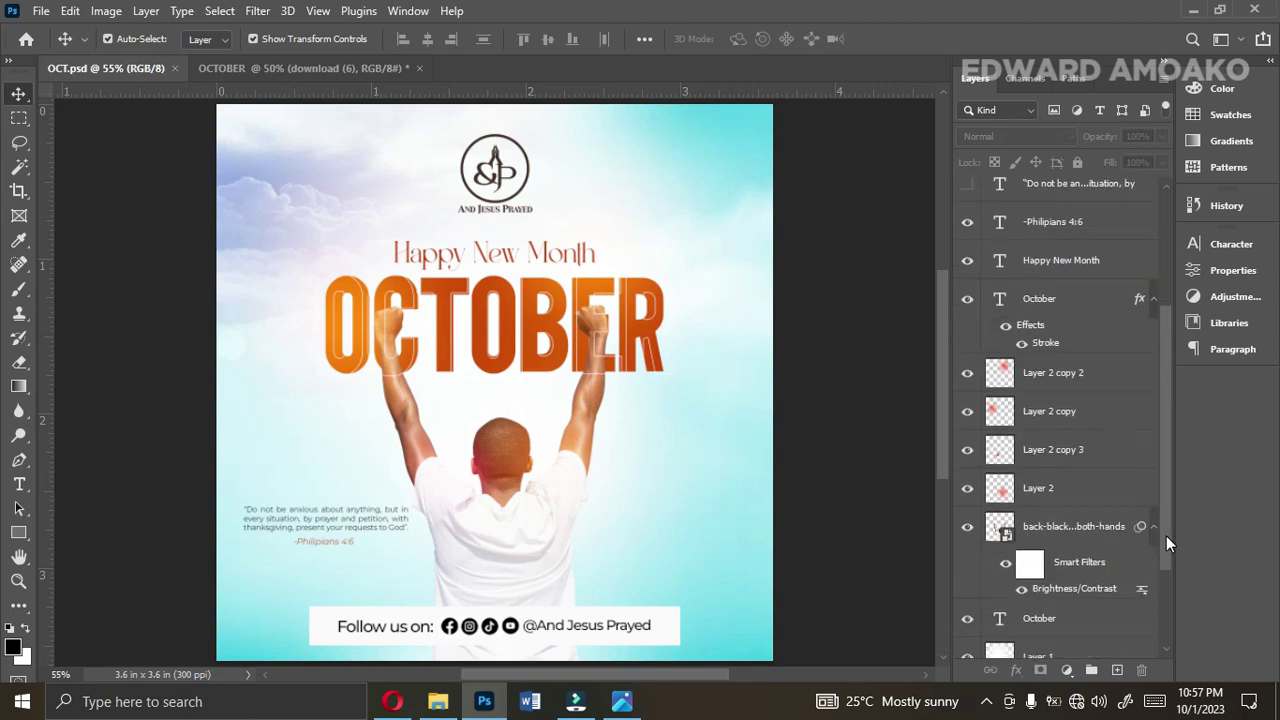
{"action": "scroll", "coordinate": [1166, 535], "scroll_direction": "down", "scroll_amount": 3}
{"action": "left_click", "coordinate": [1055, 600]}
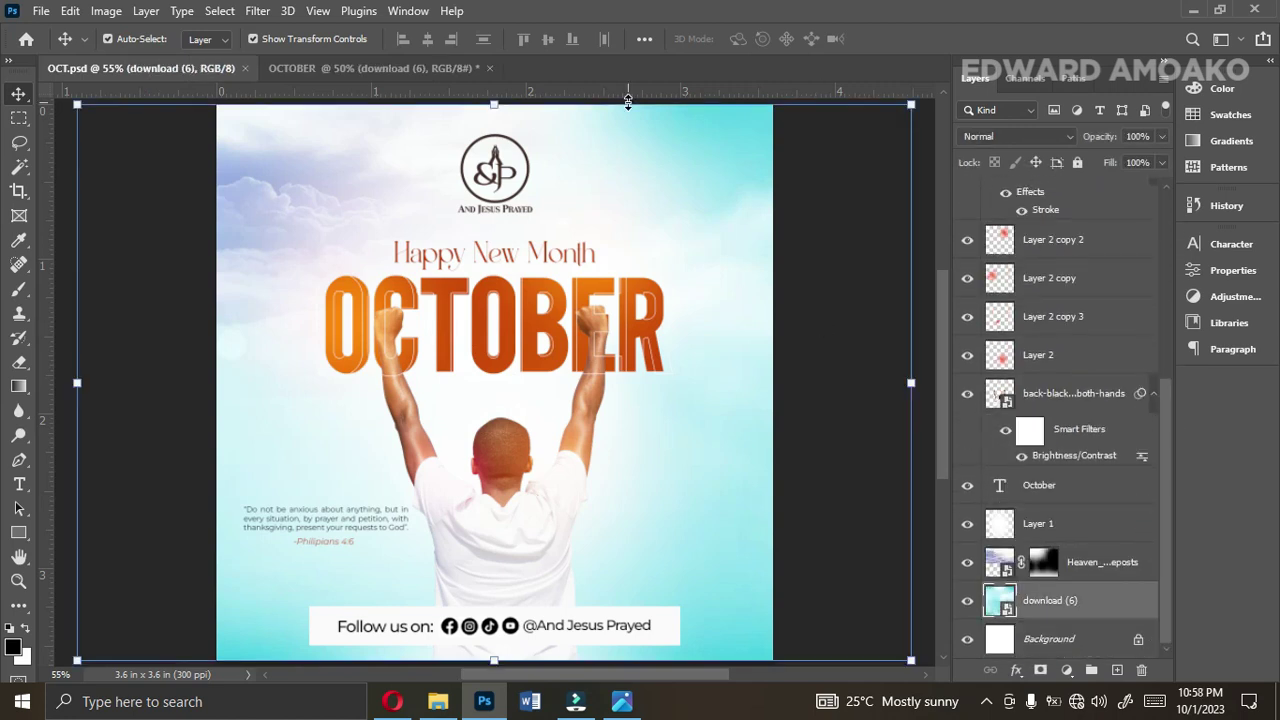
{"action": "left_click", "coordinate": [435, 70]}
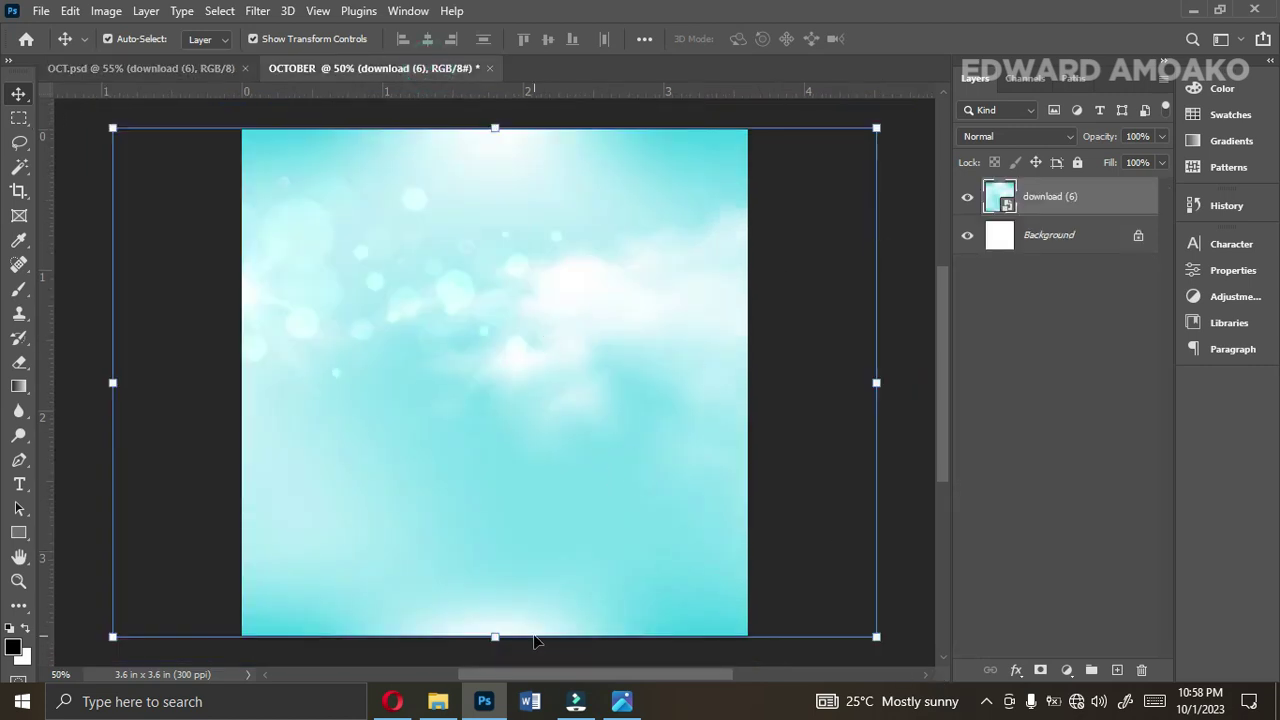
Place the "La Nubosidad Cielo Tiempo Nubes Background" image over the upper part of the canvas, enlarging it to reach the right canvas edge
{"action": "left_click", "coordinate": [438, 701]}
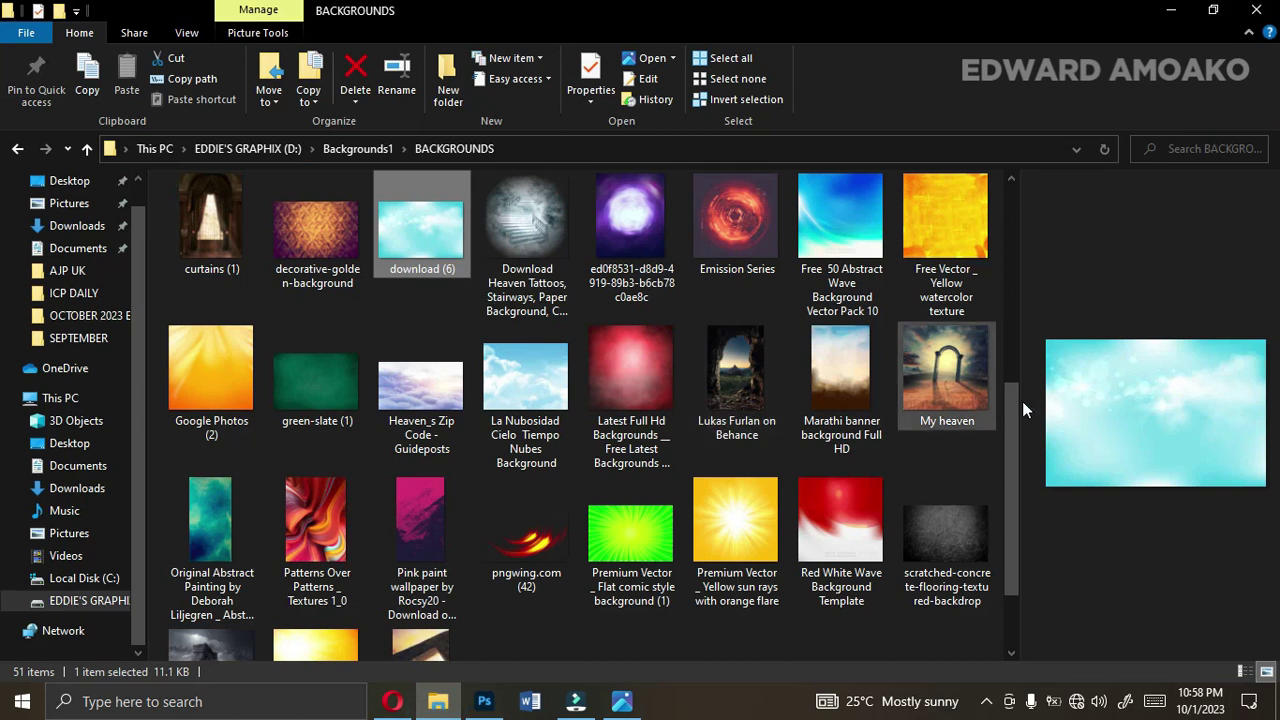
{"action": "scroll", "coordinate": [518, 535], "scroll_direction": "up", "scroll_amount": 2}
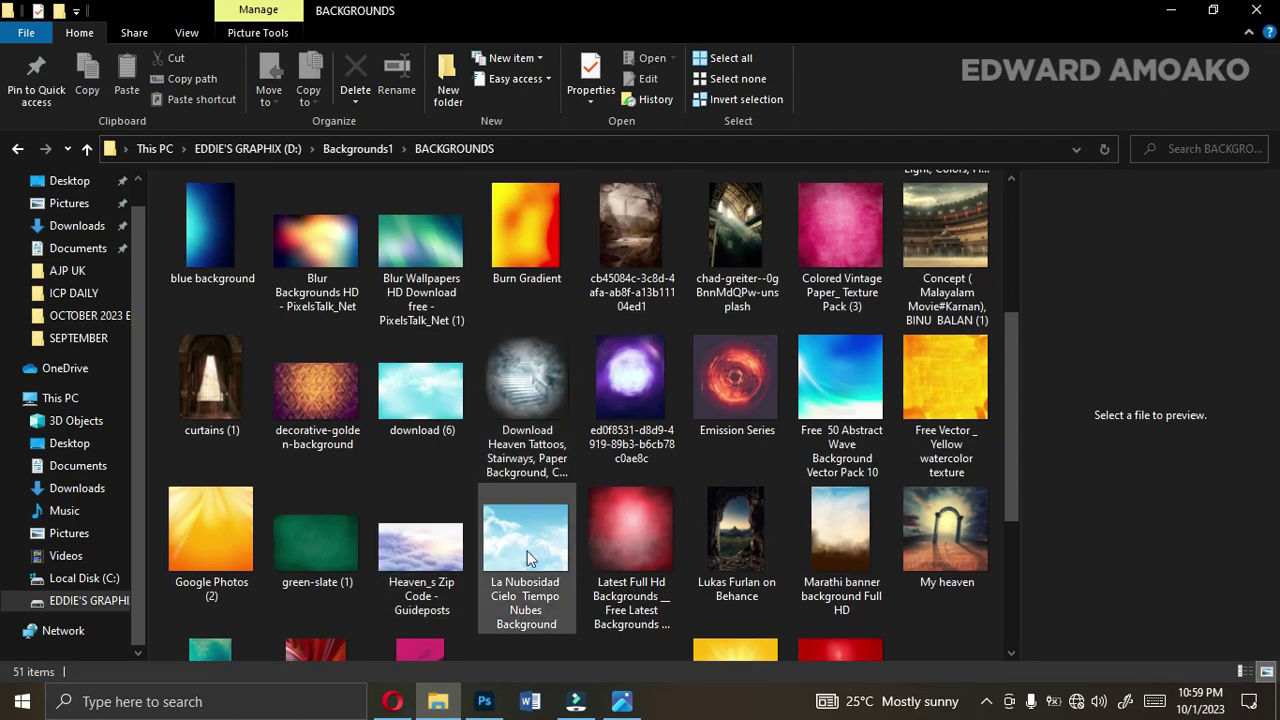
{"action": "left_click", "coordinate": [530, 547]}
{"action": "left_click_drag", "start_coordinate": [527, 620], "coordinate": [503, 250]}
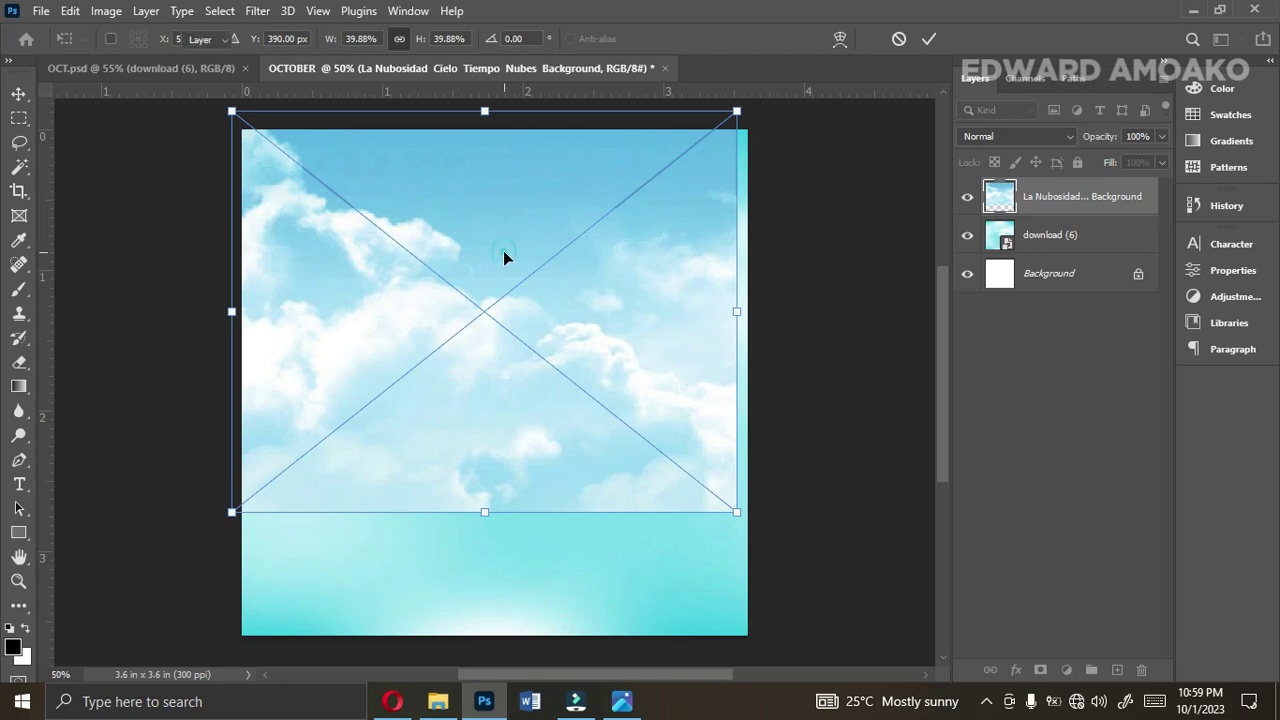
{"action": "key", "text": "Return"}
{"action": "left_click_drag", "start_coordinate": [739, 310], "coordinate": [747, 310]}
{"action": "key", "text": "Return"}
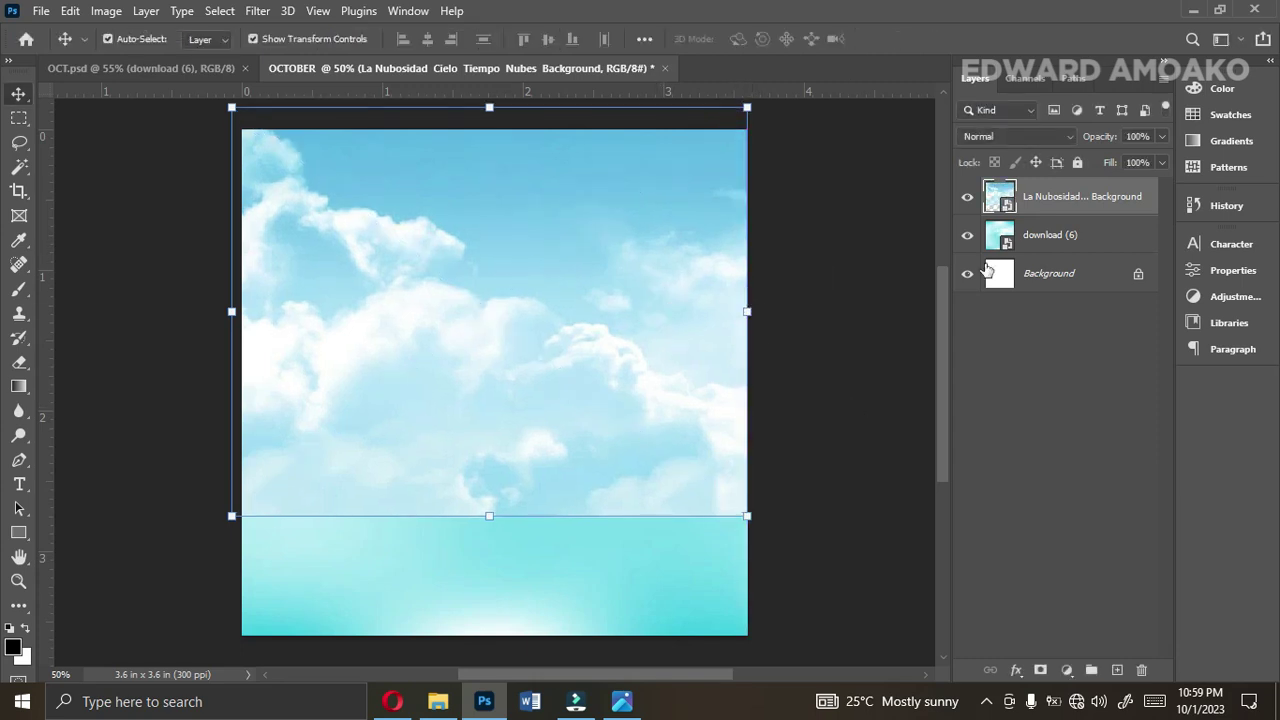
Add a new layer above the cloud image and enlarge the soft Brush to 1400 px
{"action": "left_click", "coordinate": [1117, 670]}
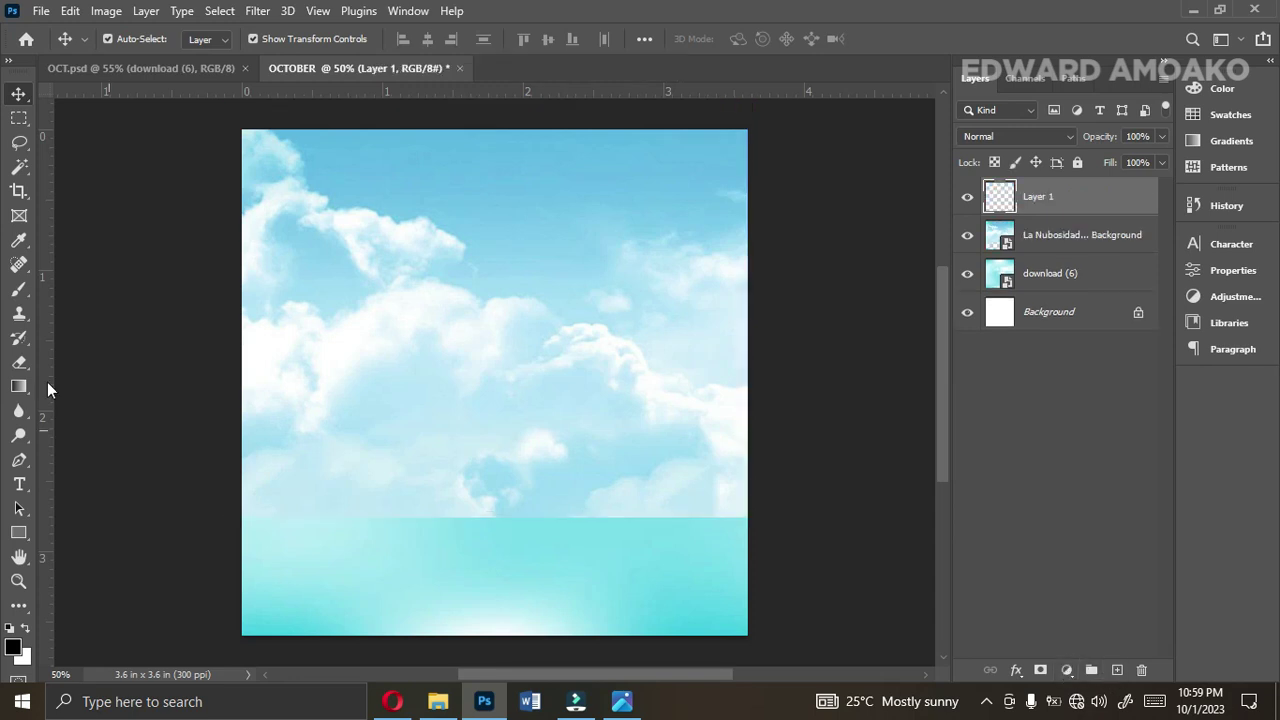
{"action": "left_click", "coordinate": [19, 289]}
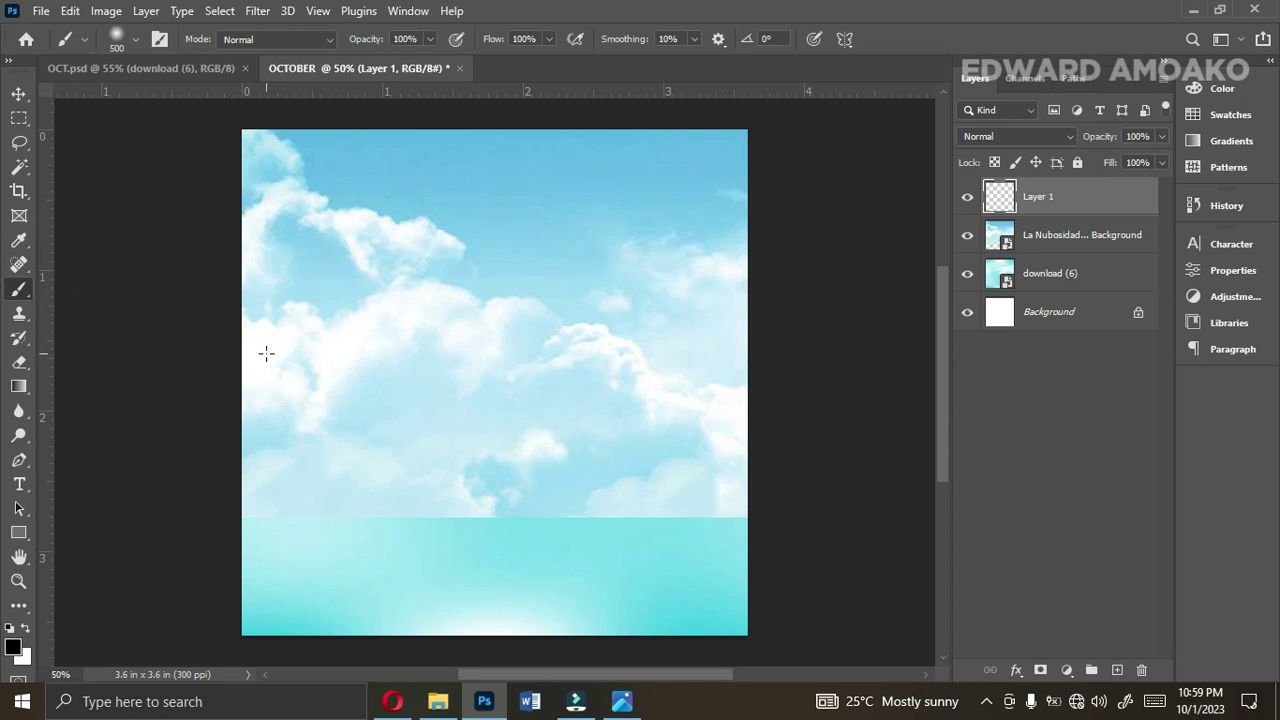
{"action": "key", "text": "bracketright"}
{"action": "key", "text": "bracketright"}
{"action": "key", "text": "bracketright"}
{"action": "key", "text": "bracketright"}
{"action": "key", "text": "bracketright"}
{"action": "key", "text": "bracketright"}
{"action": "key", "text": "bracketright"}
{"action": "key", "text": "bracketright"}
{"action": "key", "text": "bracketright"}
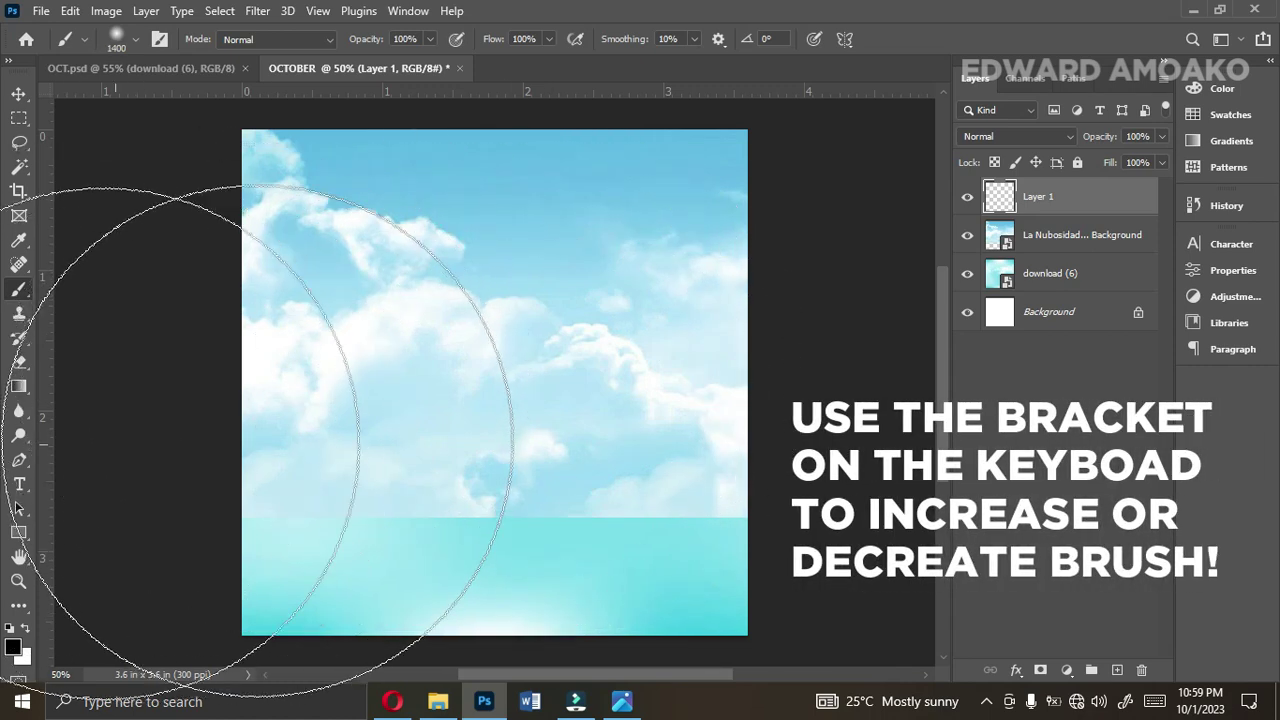
Set the foreground color to white and paint a soft white glow over the center and right side of the canvas
{"action": "left_click", "coordinate": [15, 647]}
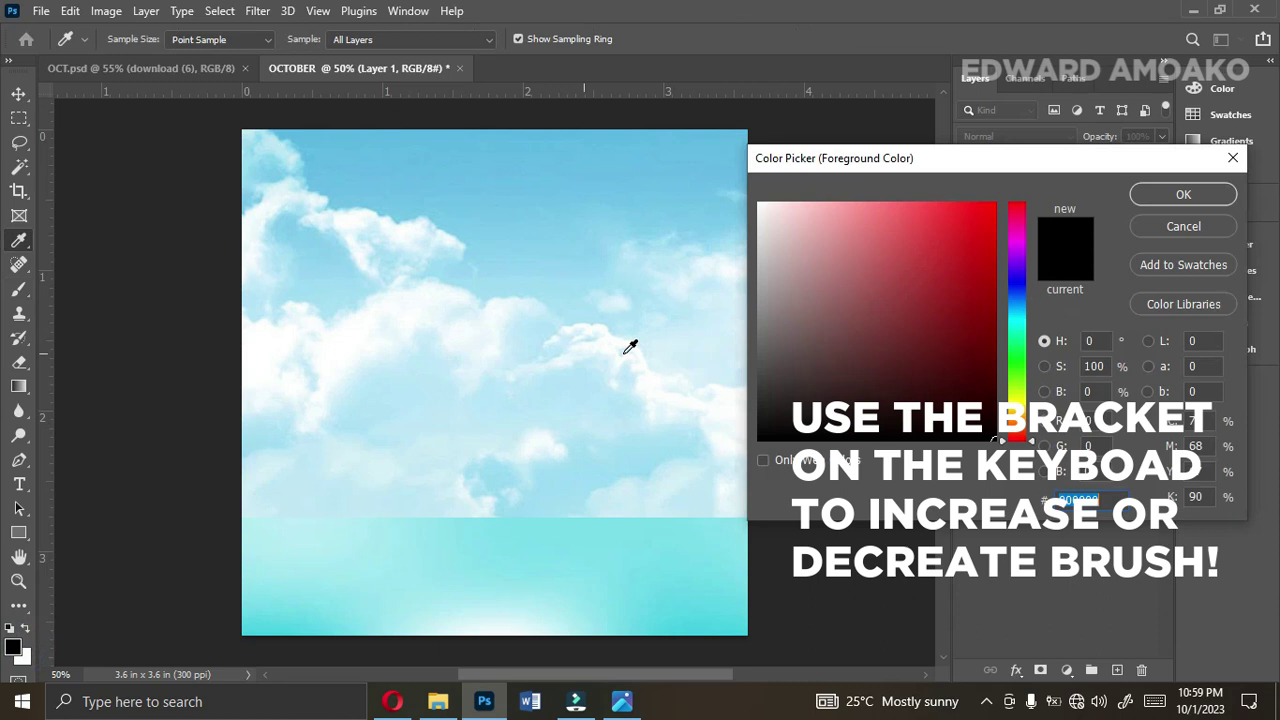
{"action": "left_click", "coordinate": [759, 204]}
{"action": "left_click", "coordinate": [1157, 194]}
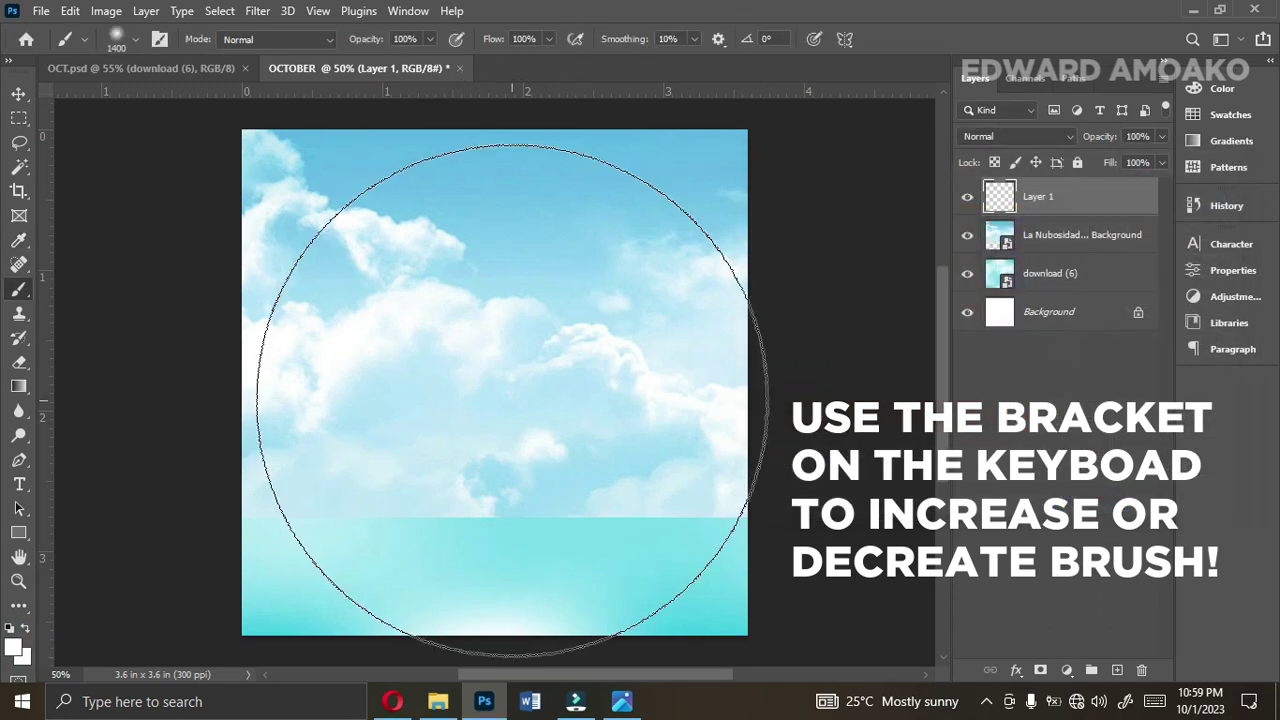
{"action": "left_click", "coordinate": [498, 389]}
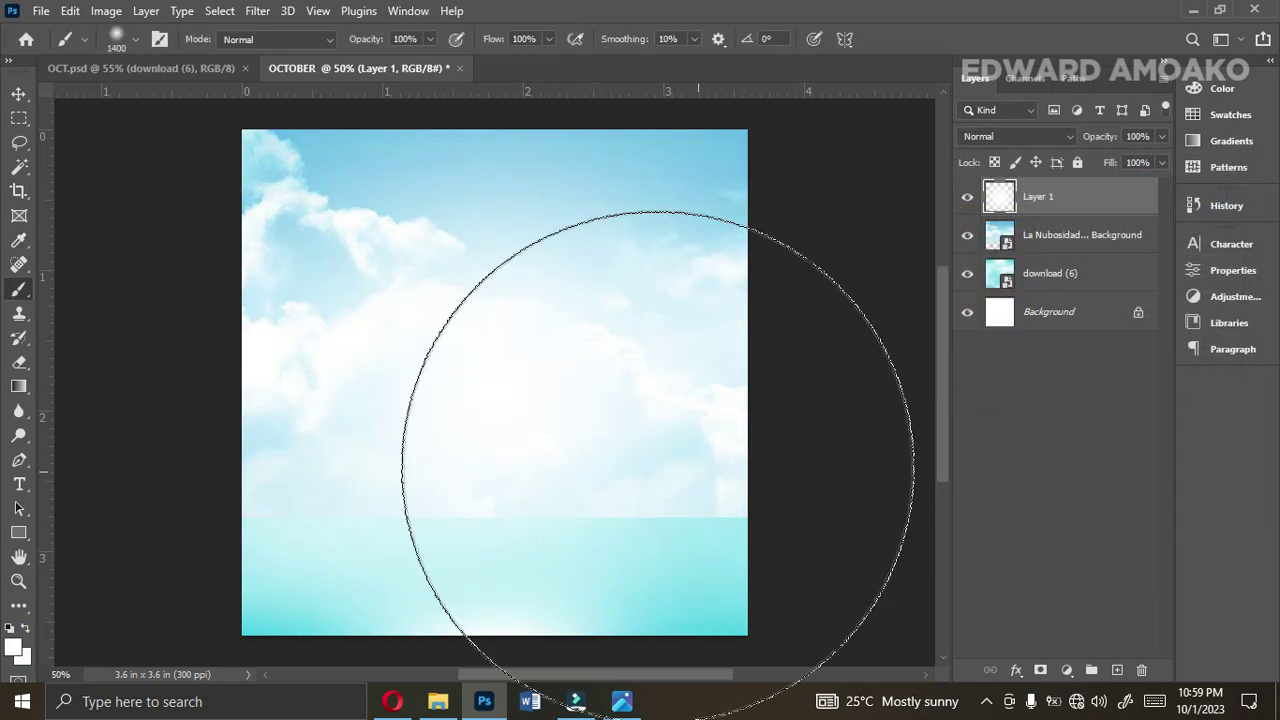
{"action": "left_click", "coordinate": [560, 398]}
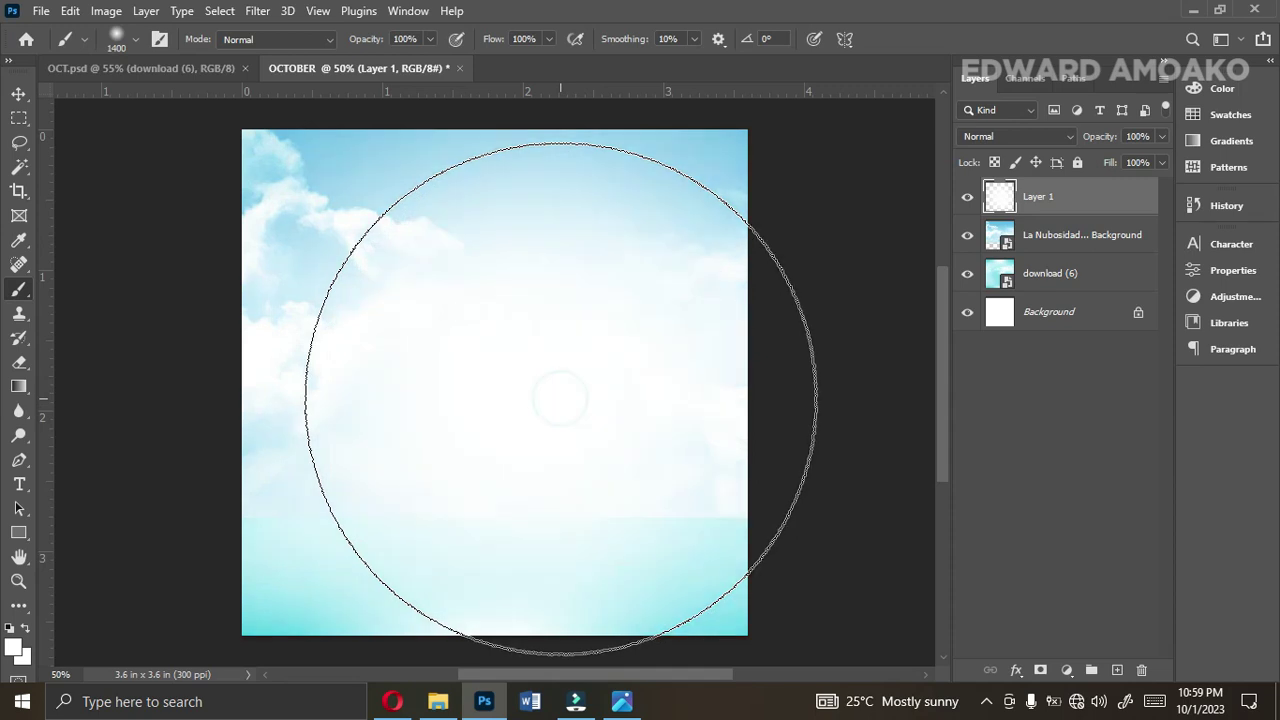
{"action": "left_click", "coordinate": [629, 418]}
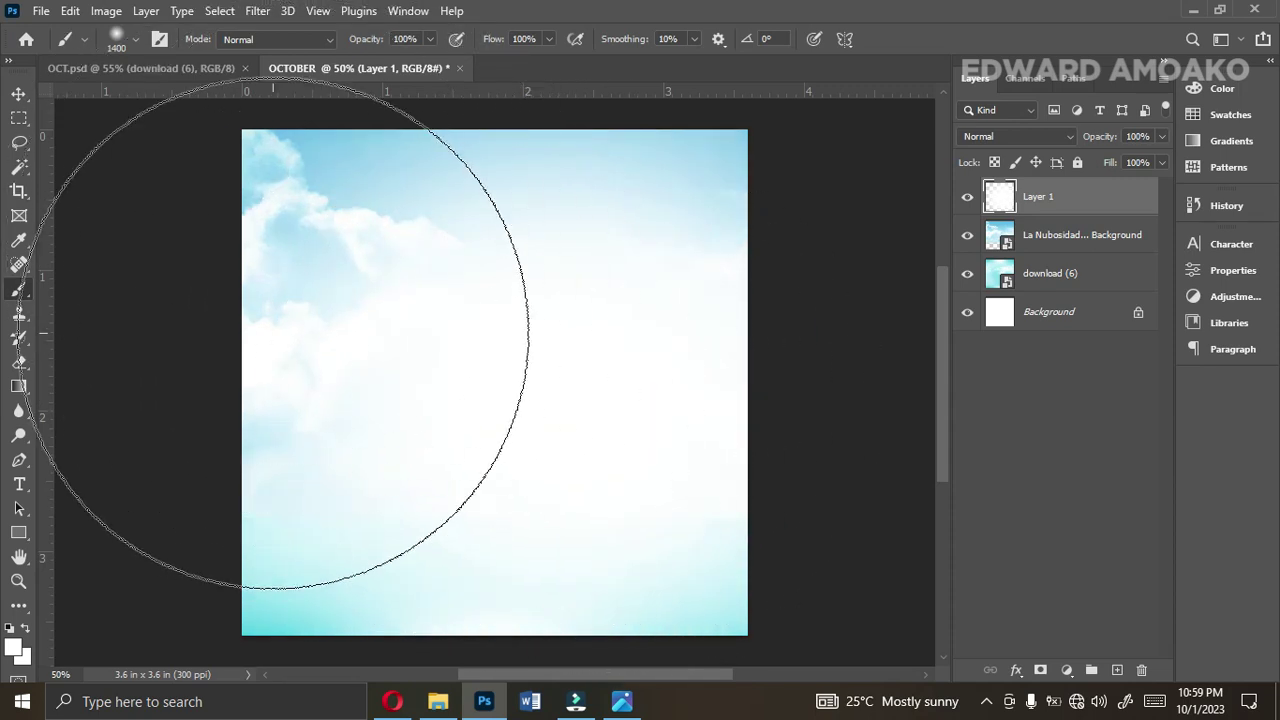
{"action": "left_click", "coordinate": [19, 102]}
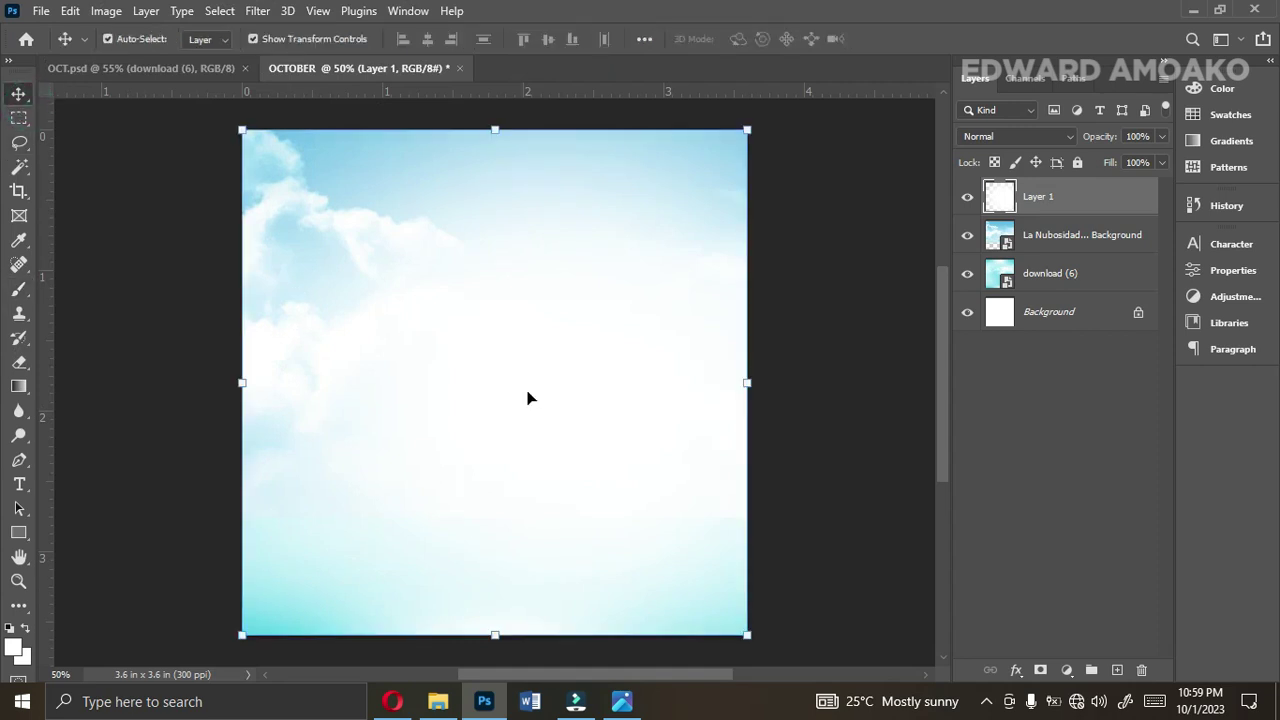
Place the "back-black-man-enjoying-city-view-raising-both-hands" image from the Png folder, scaled to about 15.34% at the canvas's bottom center
{"action": "left_click", "coordinate": [438, 701]}
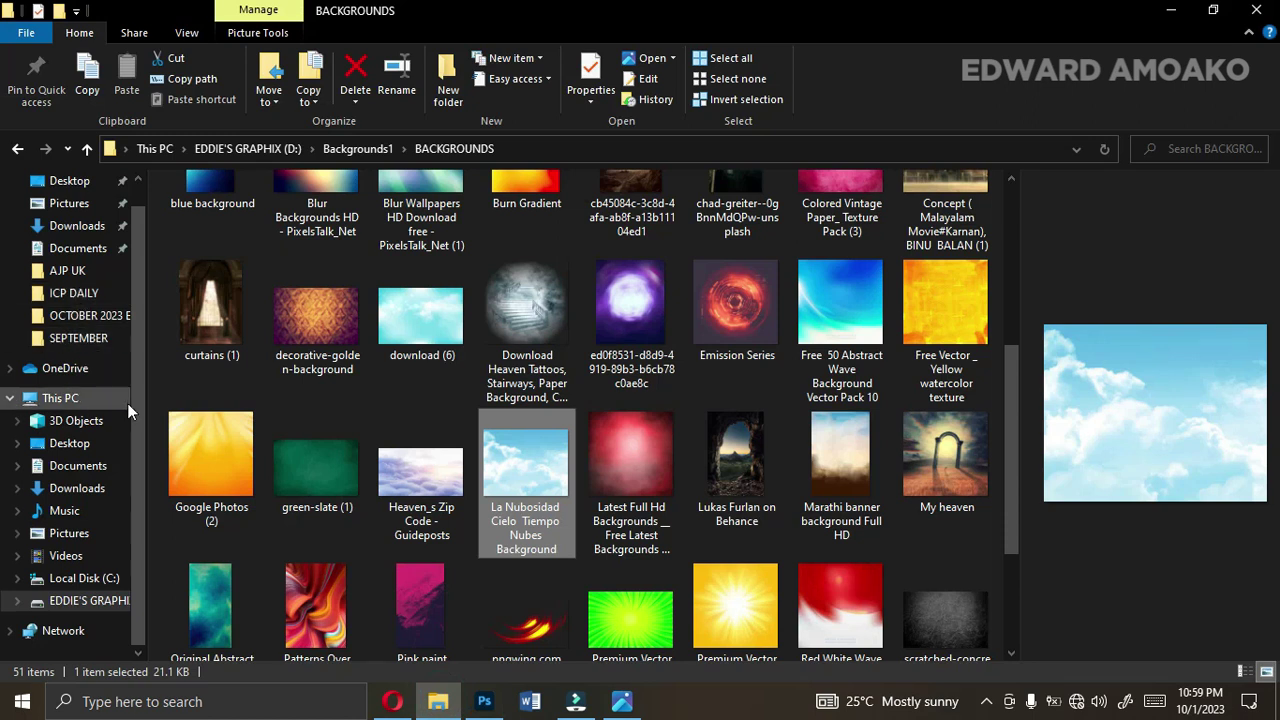
{"action": "left_click", "coordinate": [17, 150]}
{"action": "left_click", "coordinate": [17, 150]}
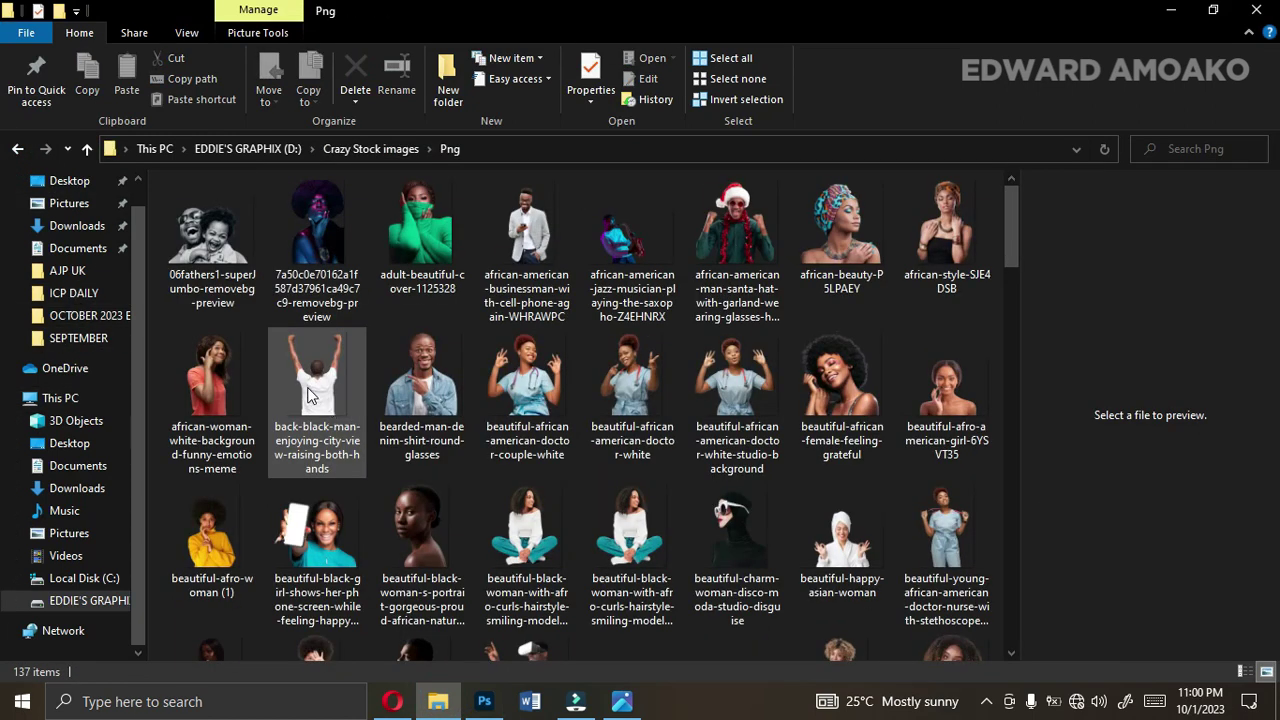
{"action": "left_click", "coordinate": [314, 396]}
{"action": "left_click_drag", "start_coordinate": [314, 396], "coordinate": [497, 553]}
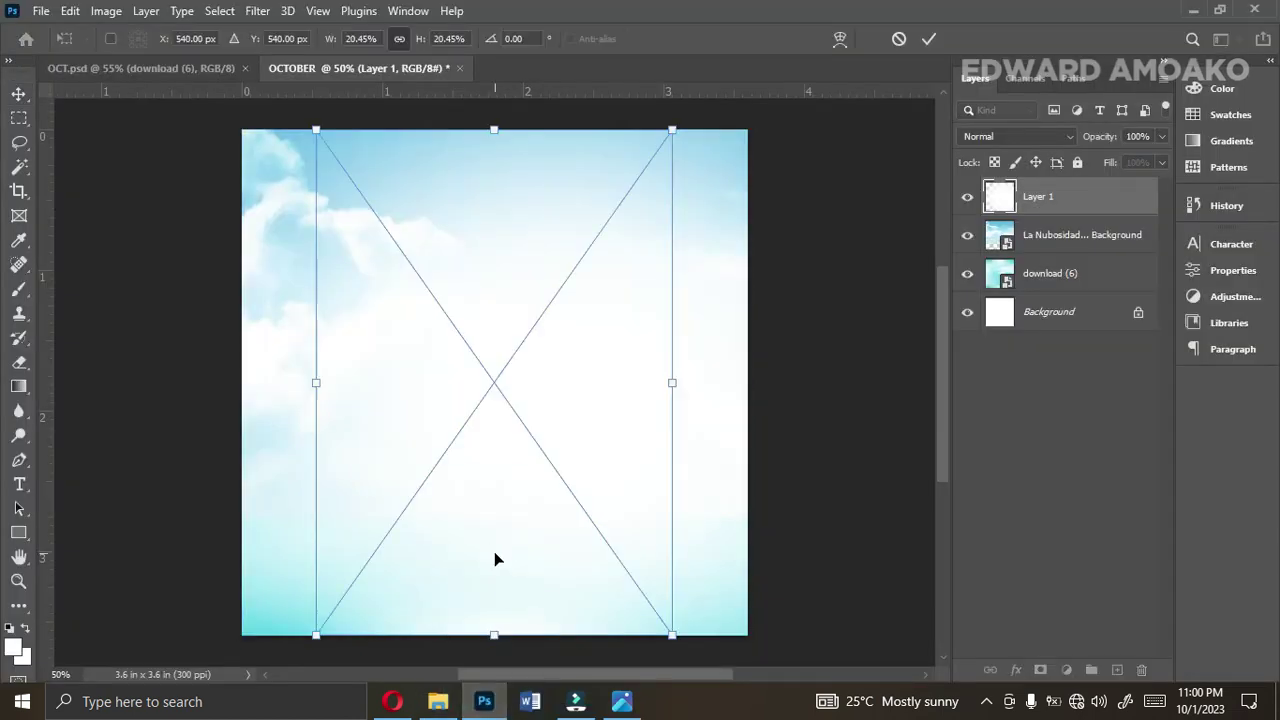
{"action": "left_click_drag", "start_coordinate": [494, 127], "coordinate": [494, 256]}
{"action": "key", "text": "Return"}
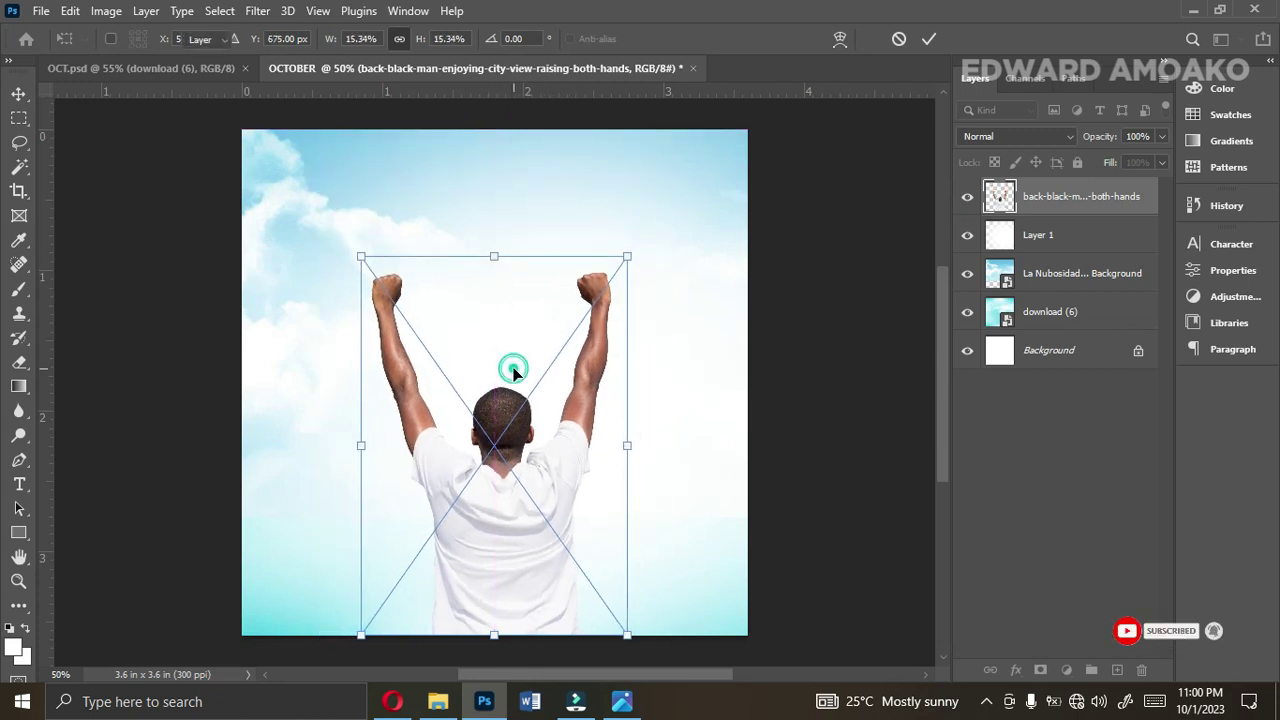
{"action": "left_click", "coordinate": [519, 472]}
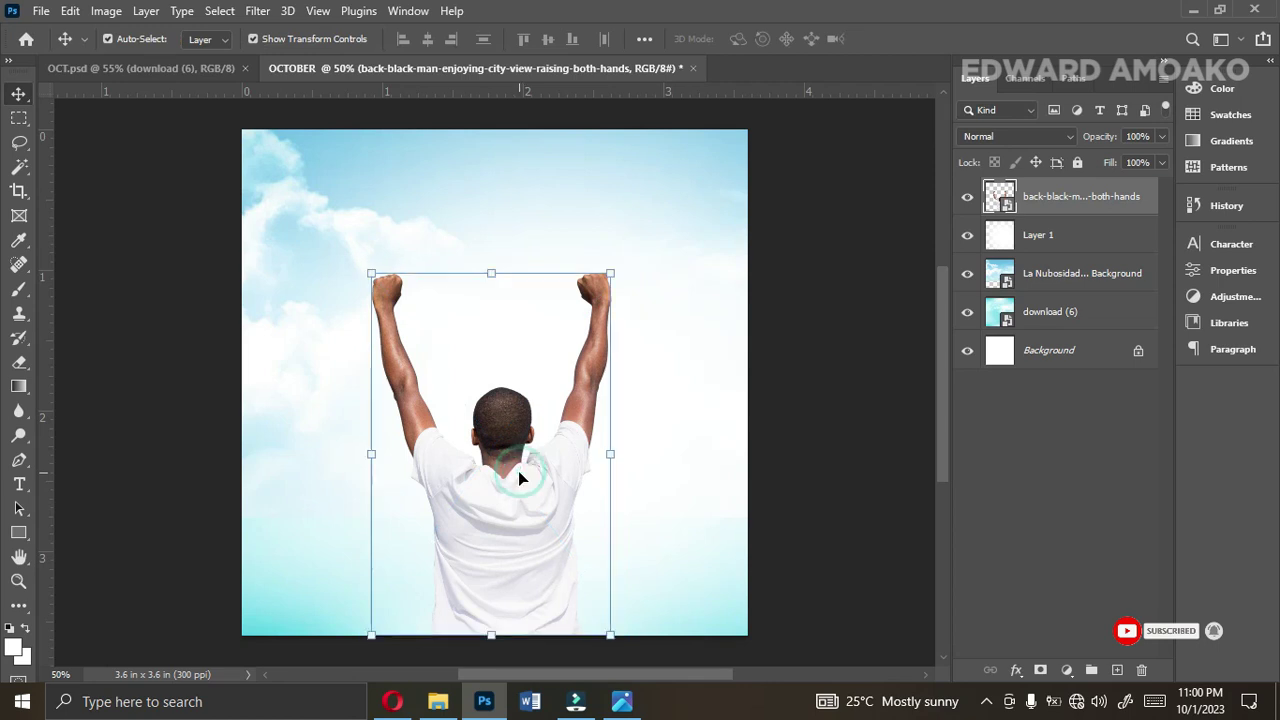
Check the logo and layers in the finished OCT.psd, and enlarge the man in the OCTOBER document to about 16.17%
{"action": "left_click", "coordinate": [164, 65]}
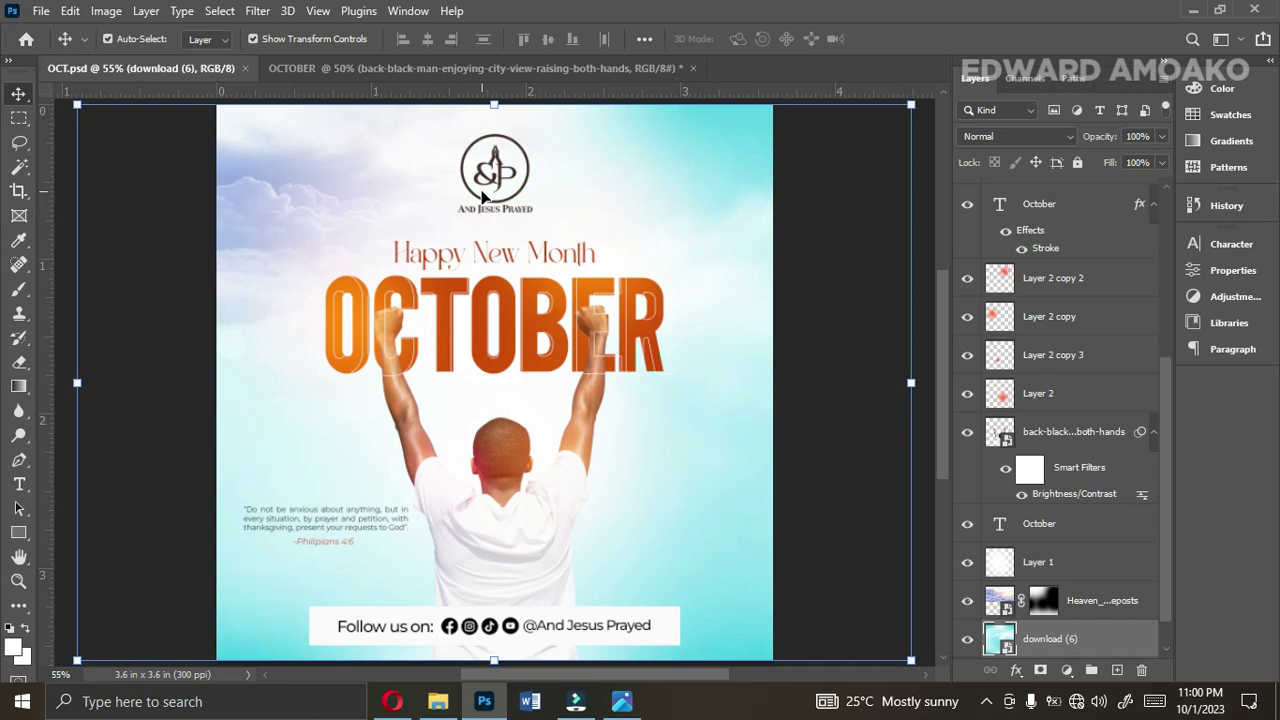
{"action": "left_click", "coordinate": [483, 196]}
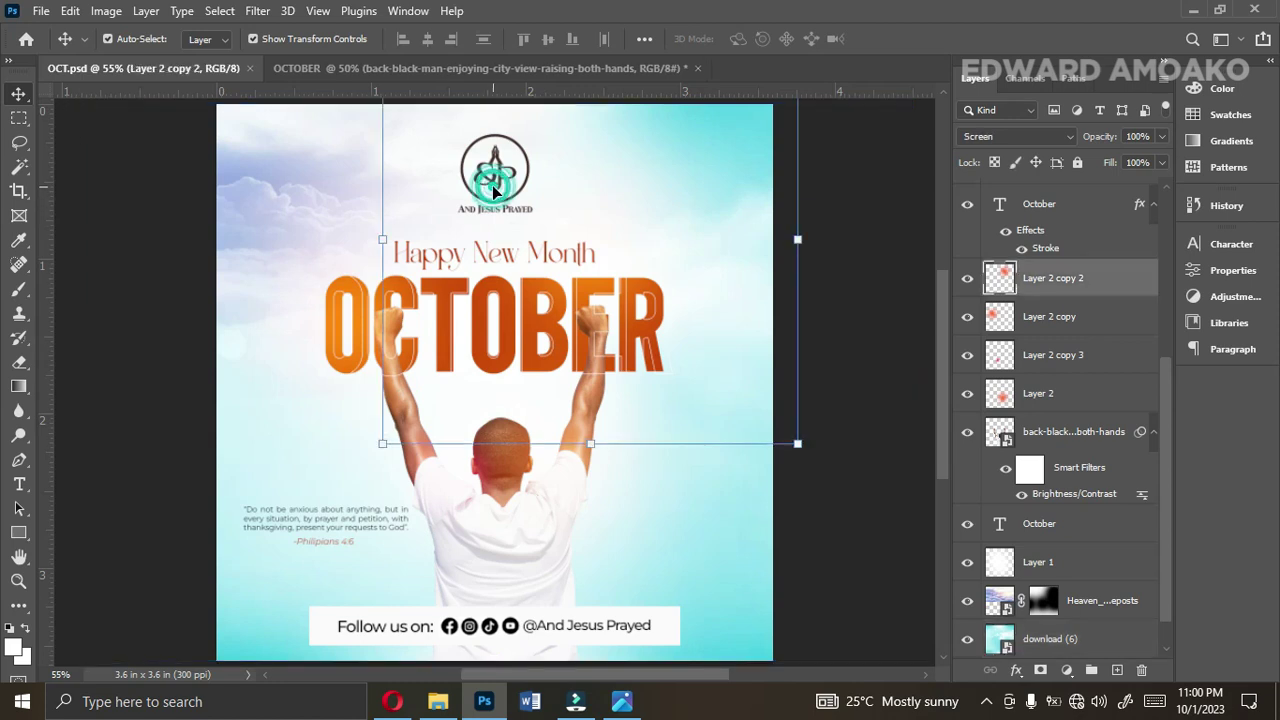
{"action": "left_click", "coordinate": [496, 211]}
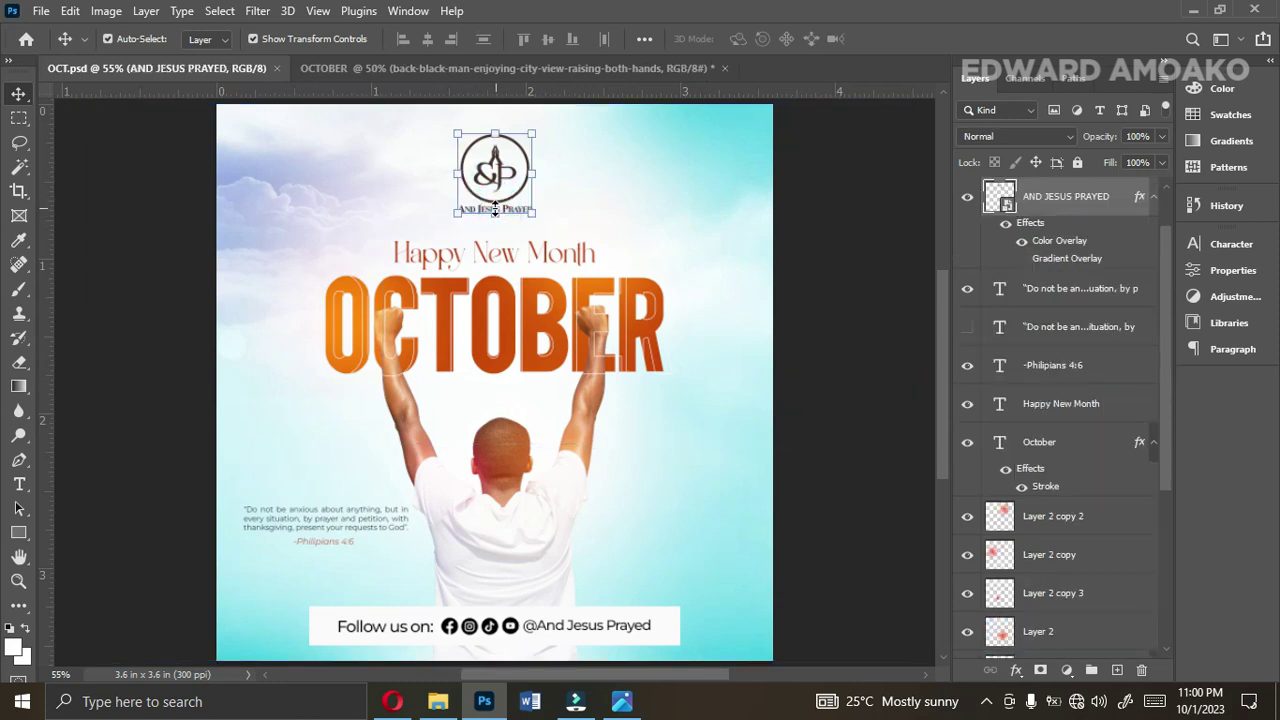
{"action": "left_click", "coordinate": [455, 68]}
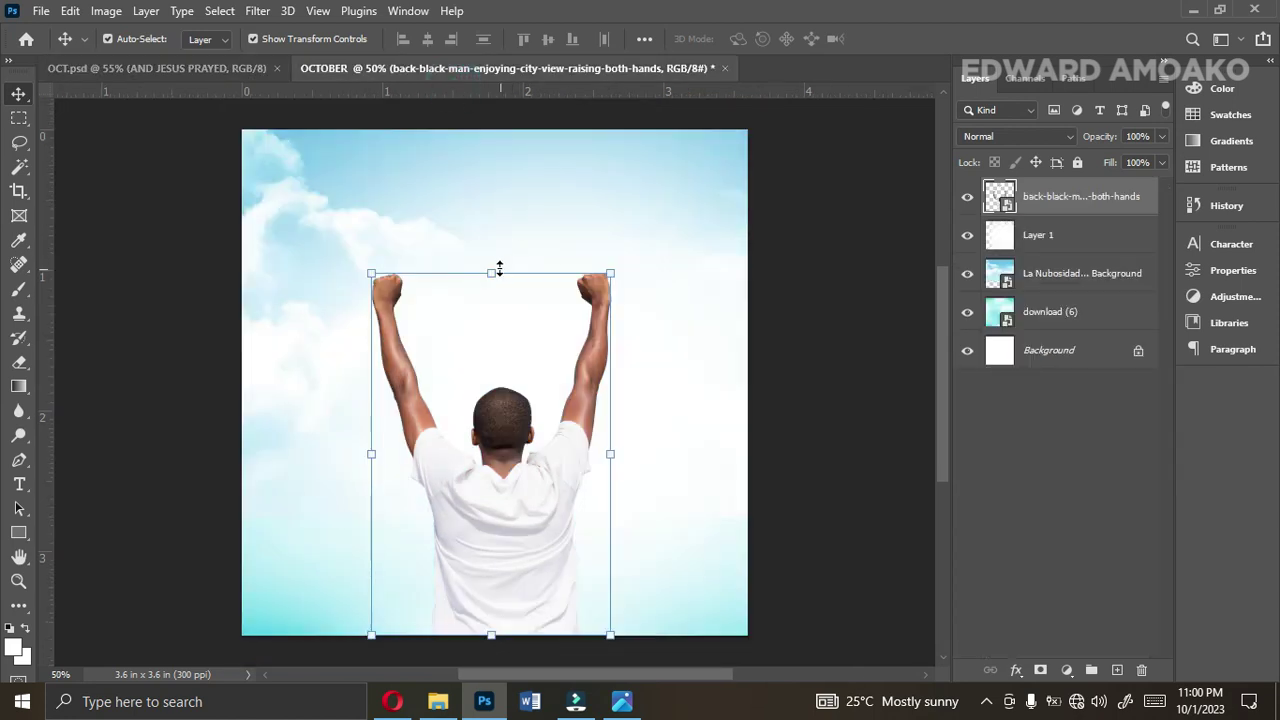
{"action": "left_click_drag", "start_coordinate": [494, 268], "coordinate": [489, 238]}
{"action": "double_click", "coordinate": [491, 313]}
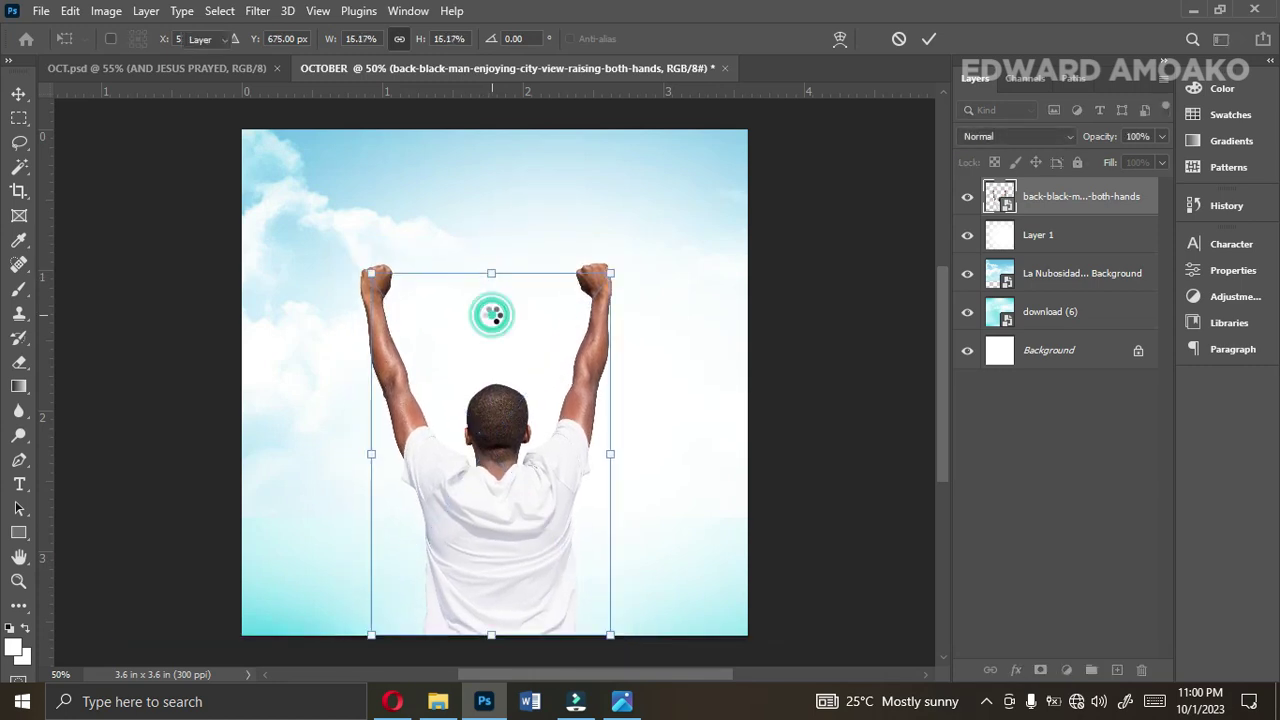
Set the Type tool to MTN Brighter Sans ExtraBold at 36 pt, with Auto leading and tracking 0
{"action": "left_click", "coordinate": [15, 487]}
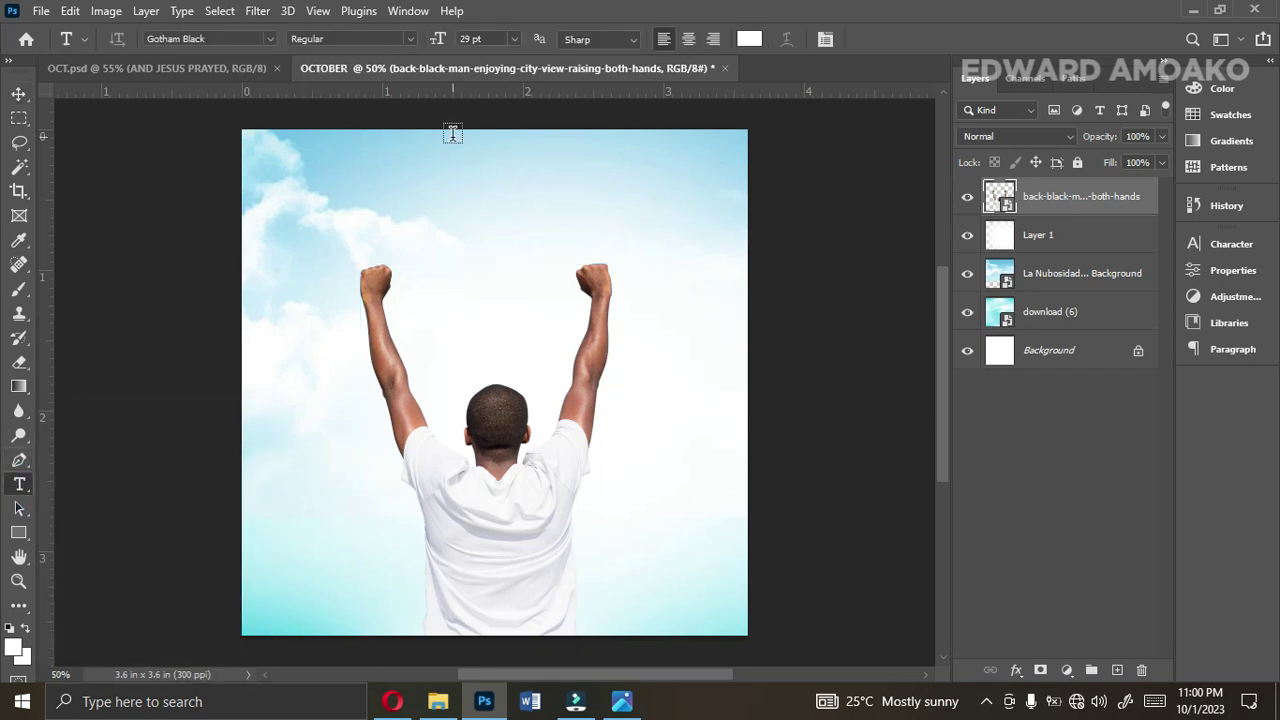
{"action": "left_click", "coordinate": [1230, 250]}
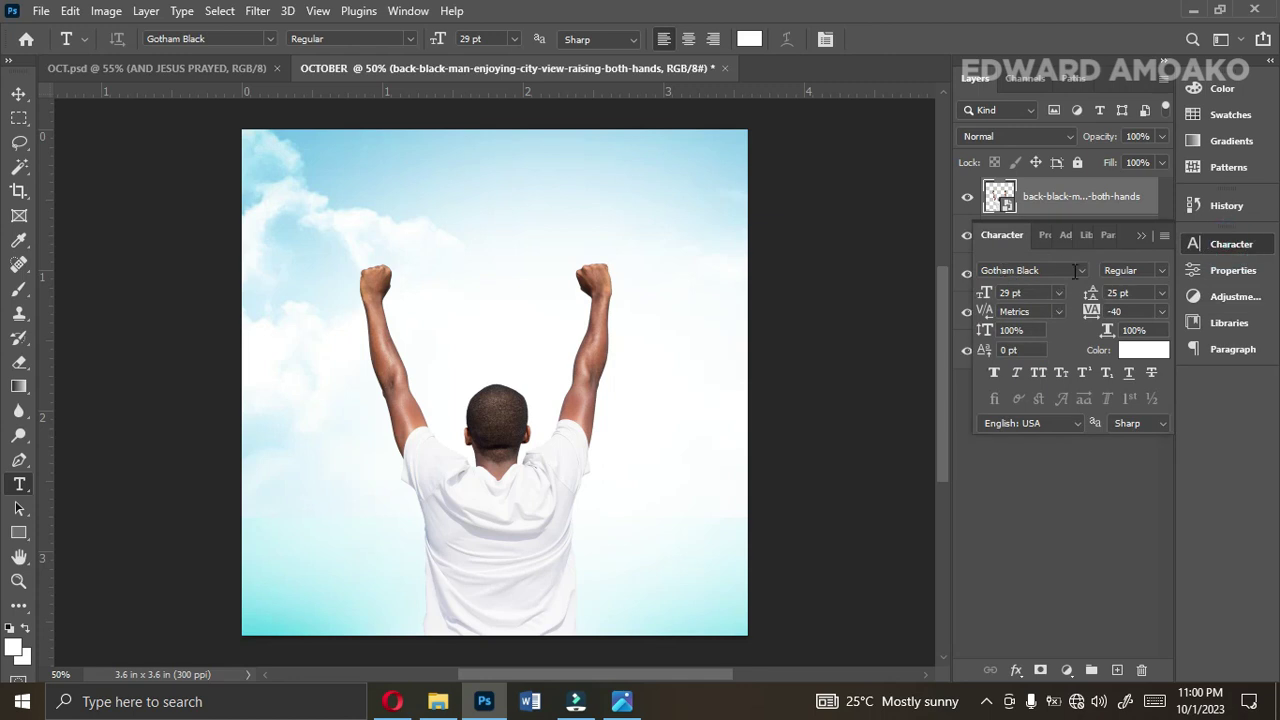
{"action": "left_click", "coordinate": [1078, 272]}
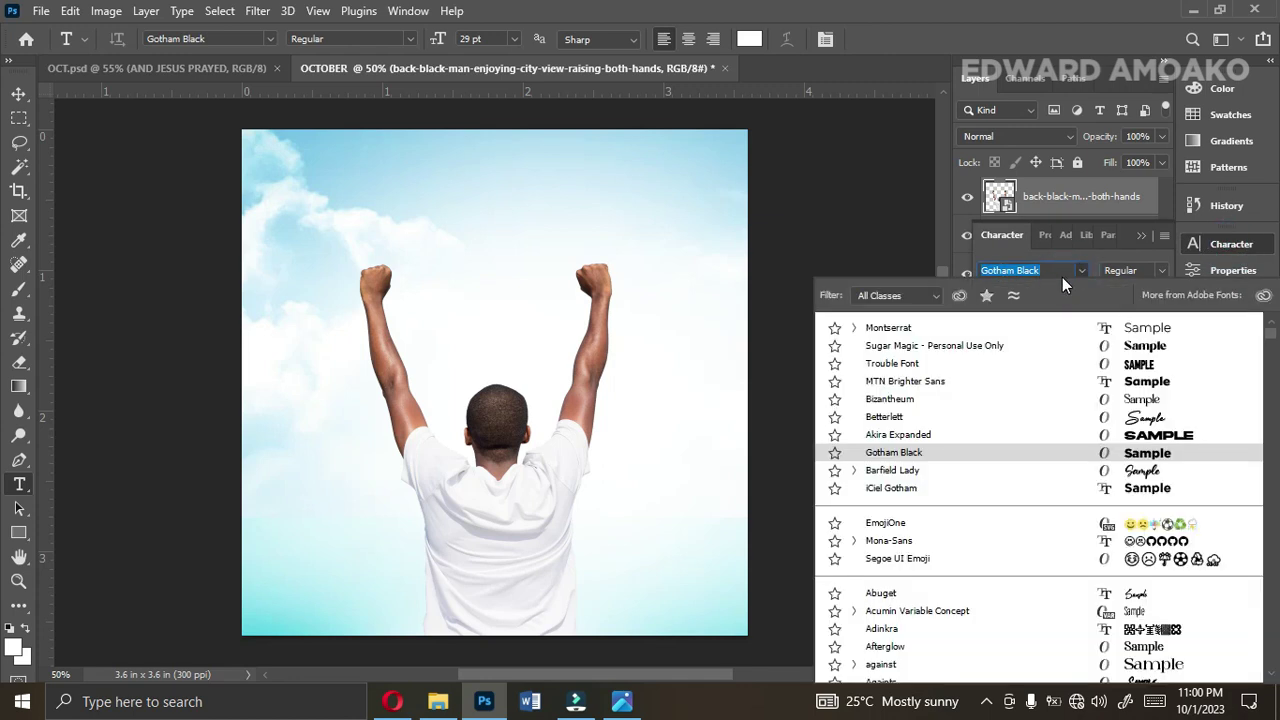
{"action": "left_click", "coordinate": [1114, 381]}
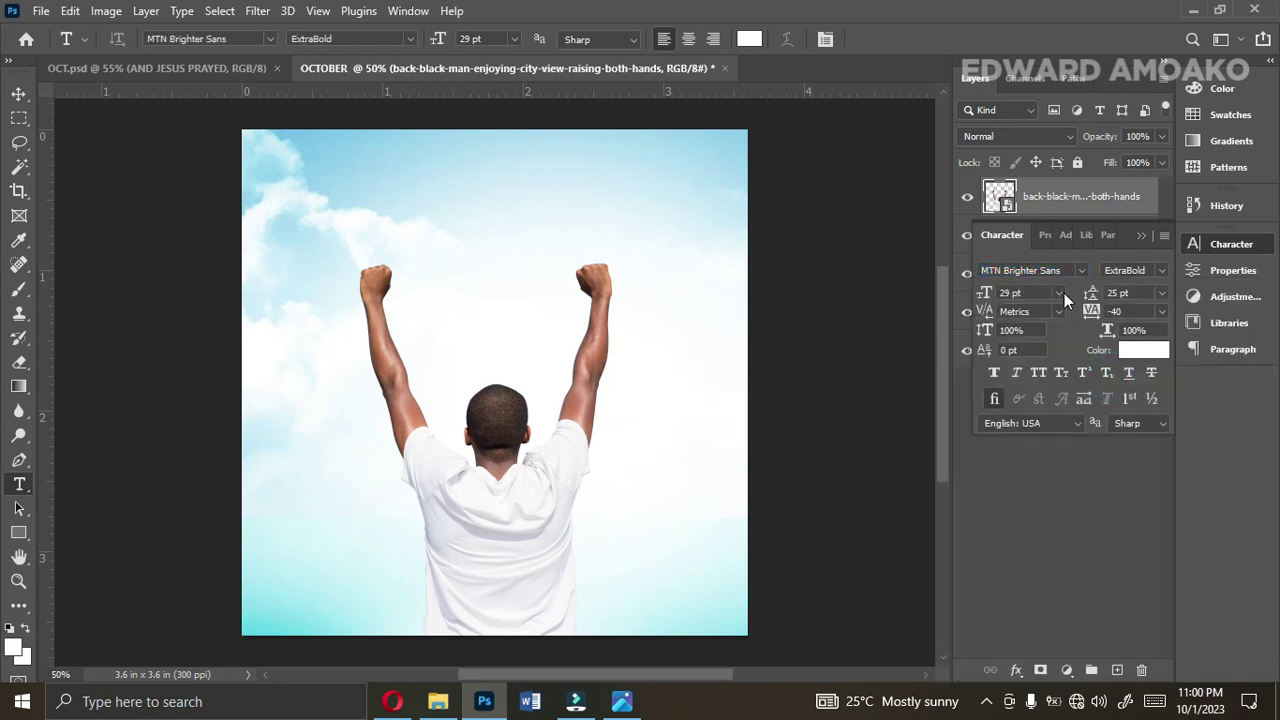
{"action": "left_click", "coordinate": [1160, 294]}
{"action": "left_click", "coordinate": [1135, 309]}
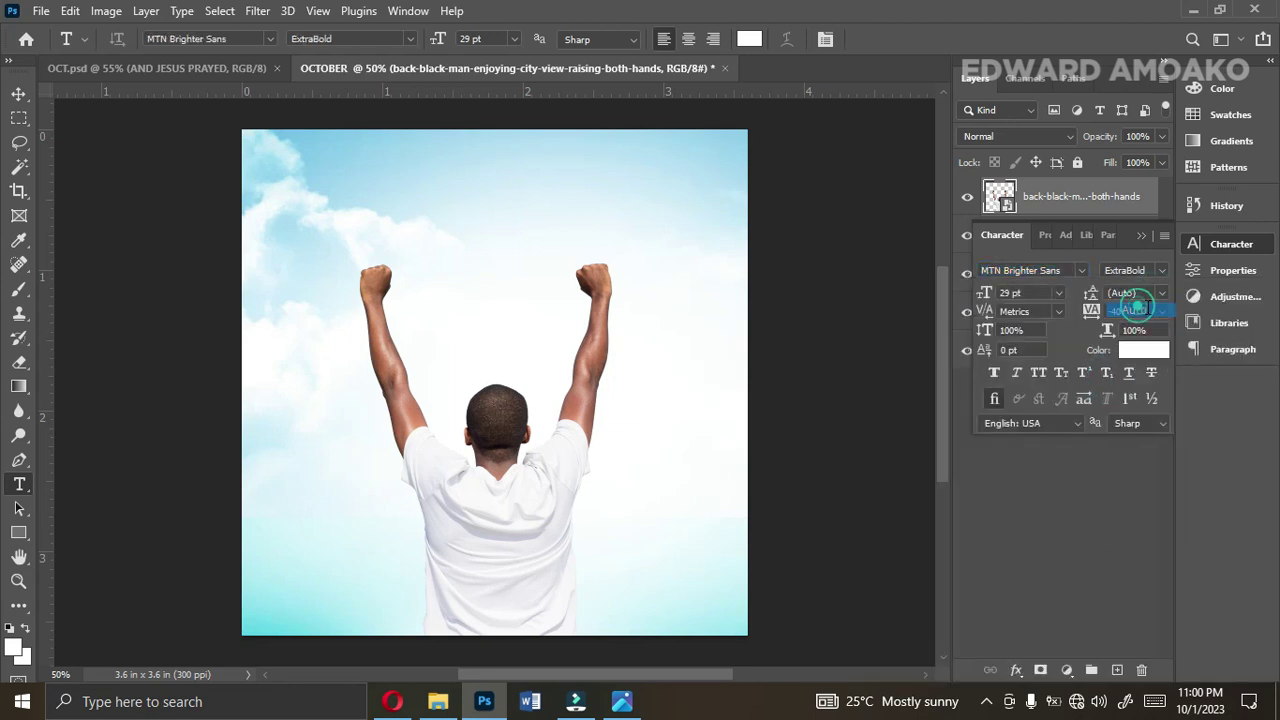
{"action": "left_click", "coordinate": [1160, 313]}
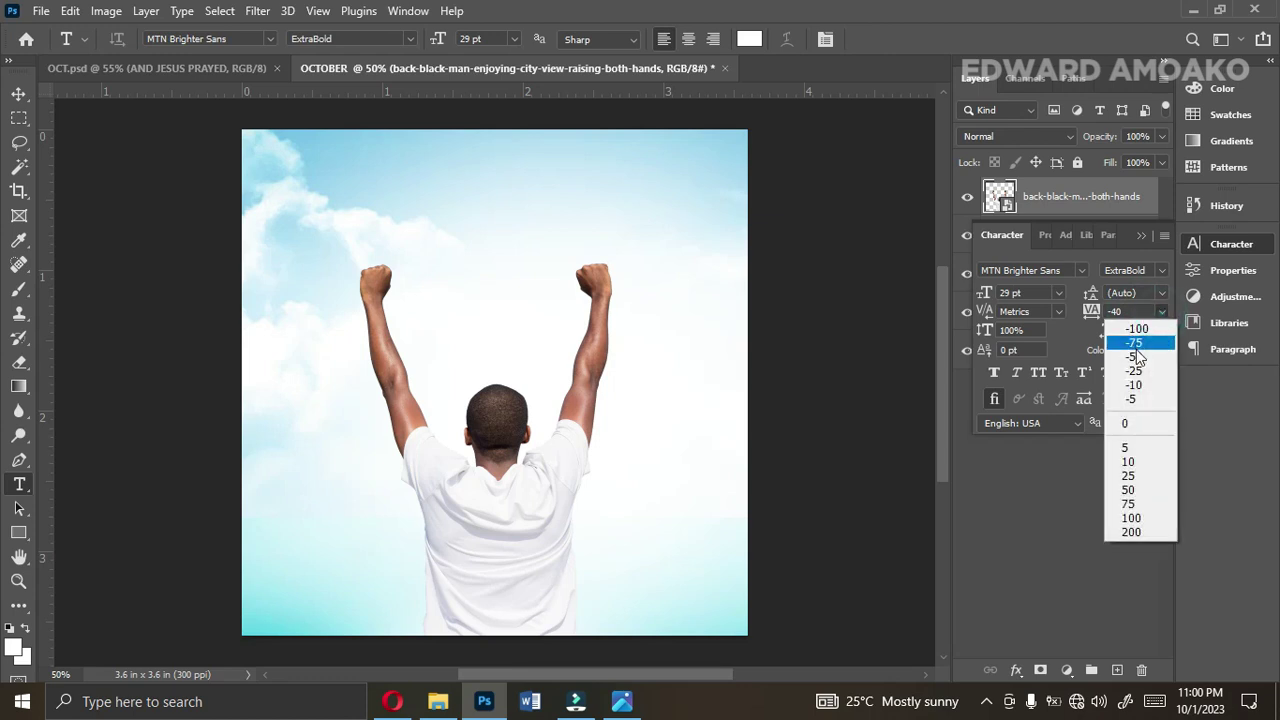
{"action": "left_click", "coordinate": [1137, 425]}
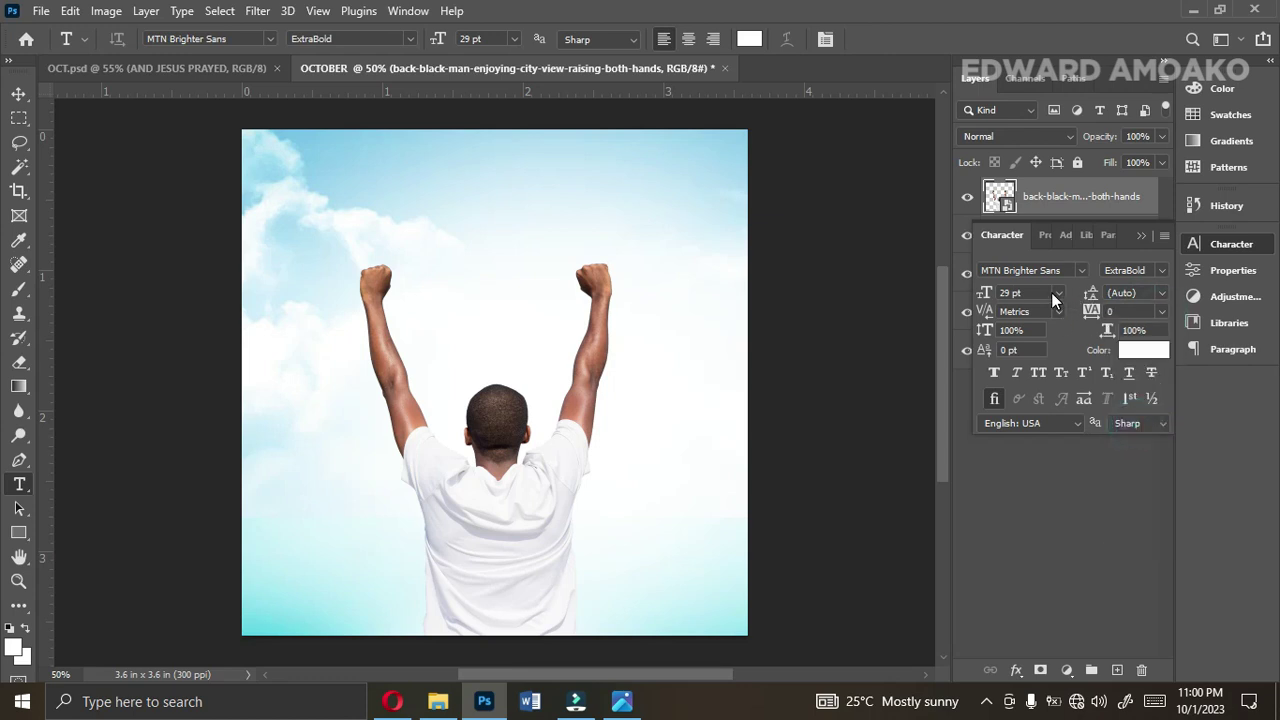
{"action": "left_click", "coordinate": [1056, 292]}
{"action": "left_click", "coordinate": [1018, 495]}
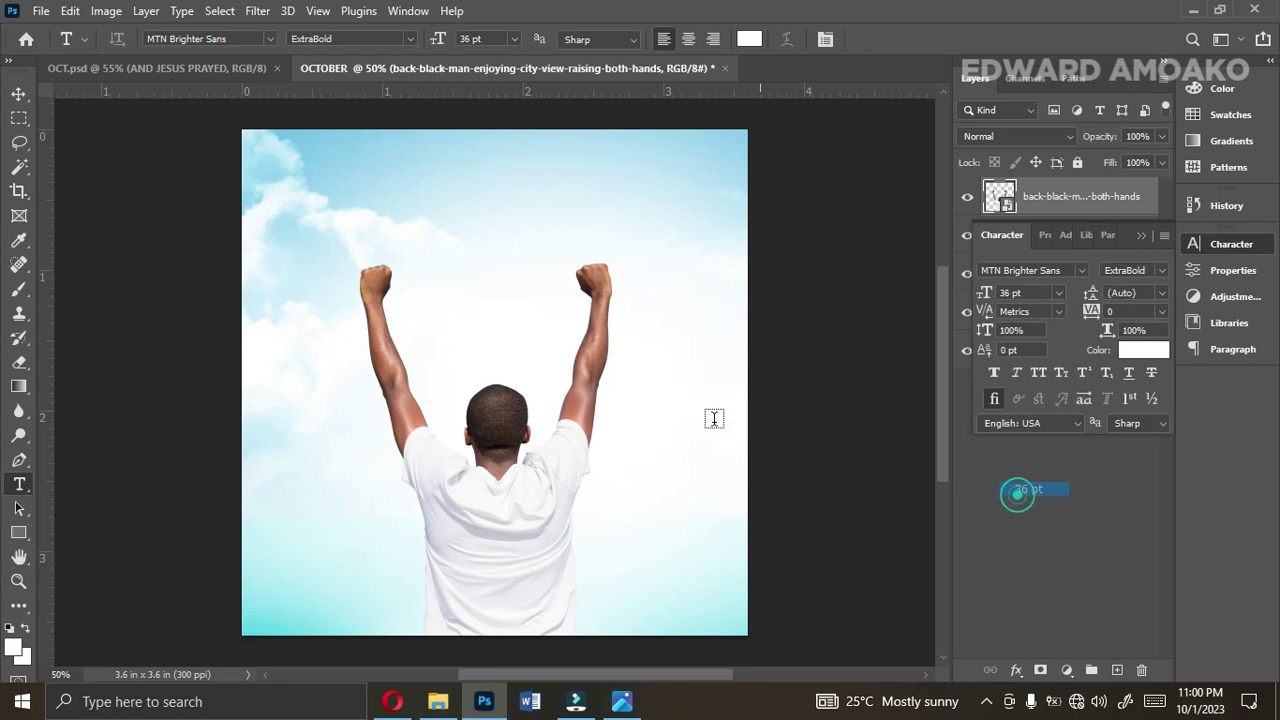
Add the text "OCTOBER" starting between the man's raised fists
{"action": "left_click", "coordinate": [434, 298]}
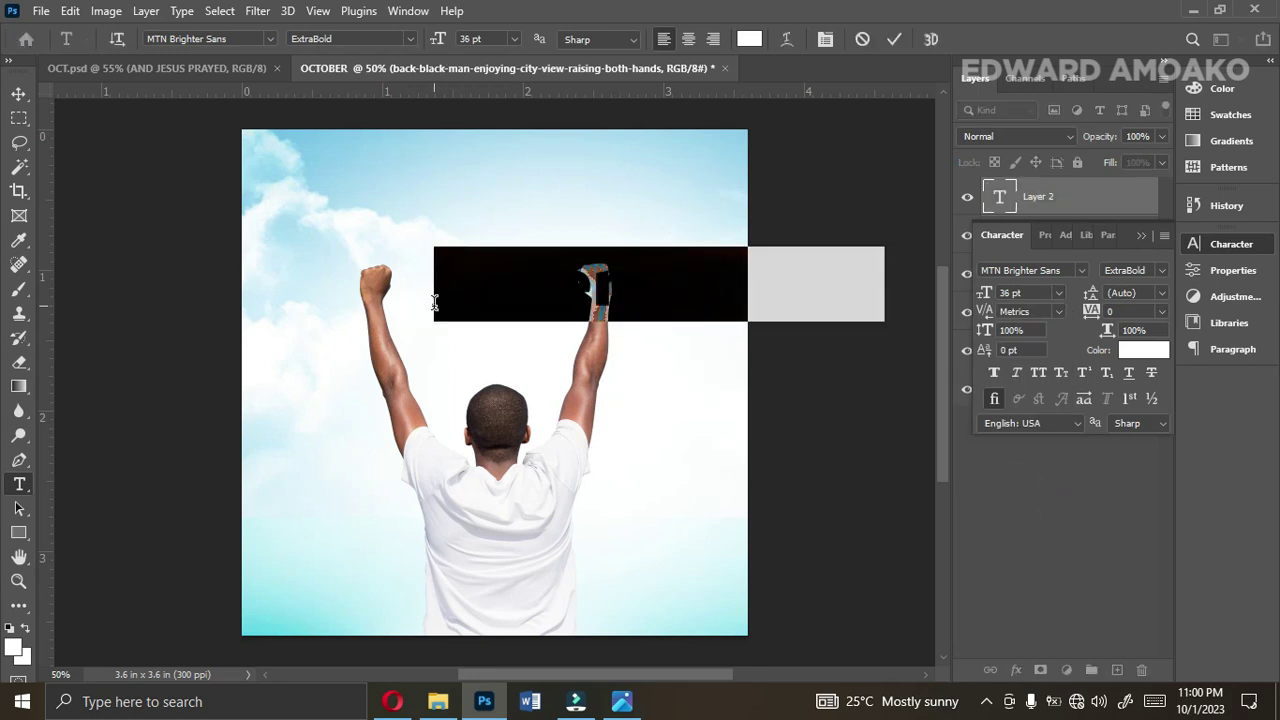
{"action": "type", "text": "OCTOBER"}
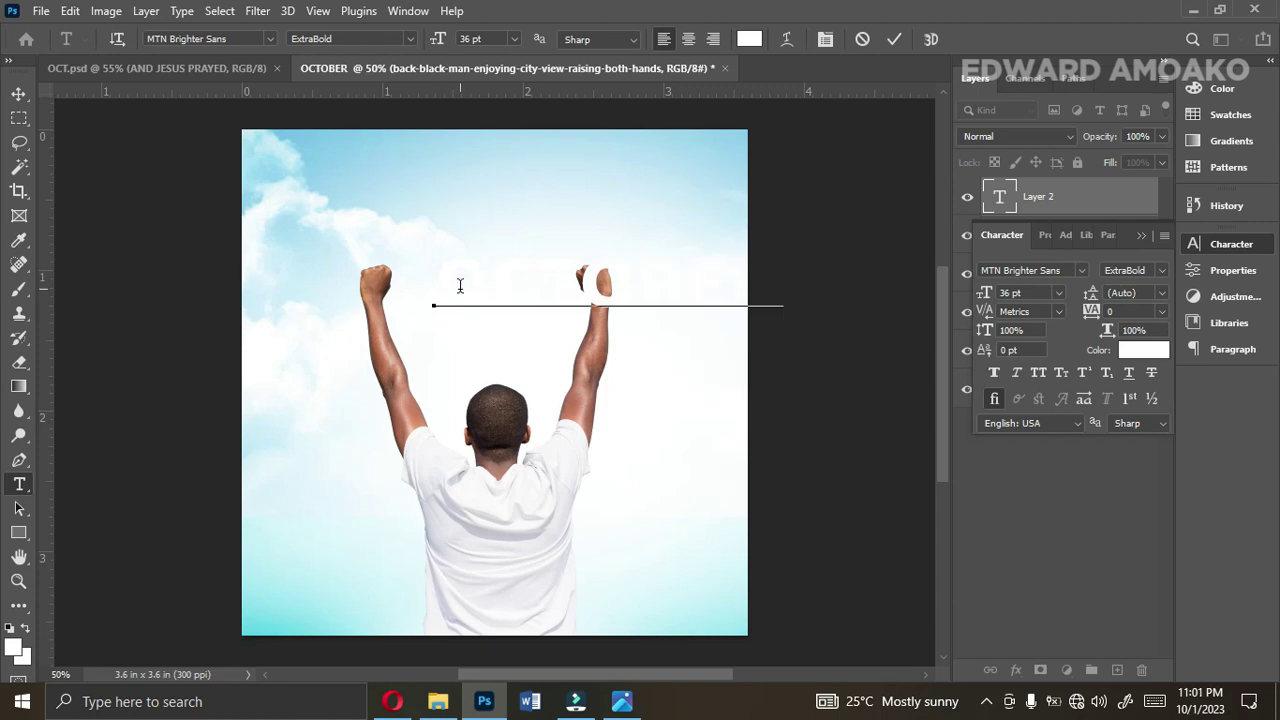
{"action": "left_click", "coordinate": [894, 39]}
Copy the hex color code c13d04 from the October headline text in OCT.psd
{"action": "left_click", "coordinate": [214, 68]}
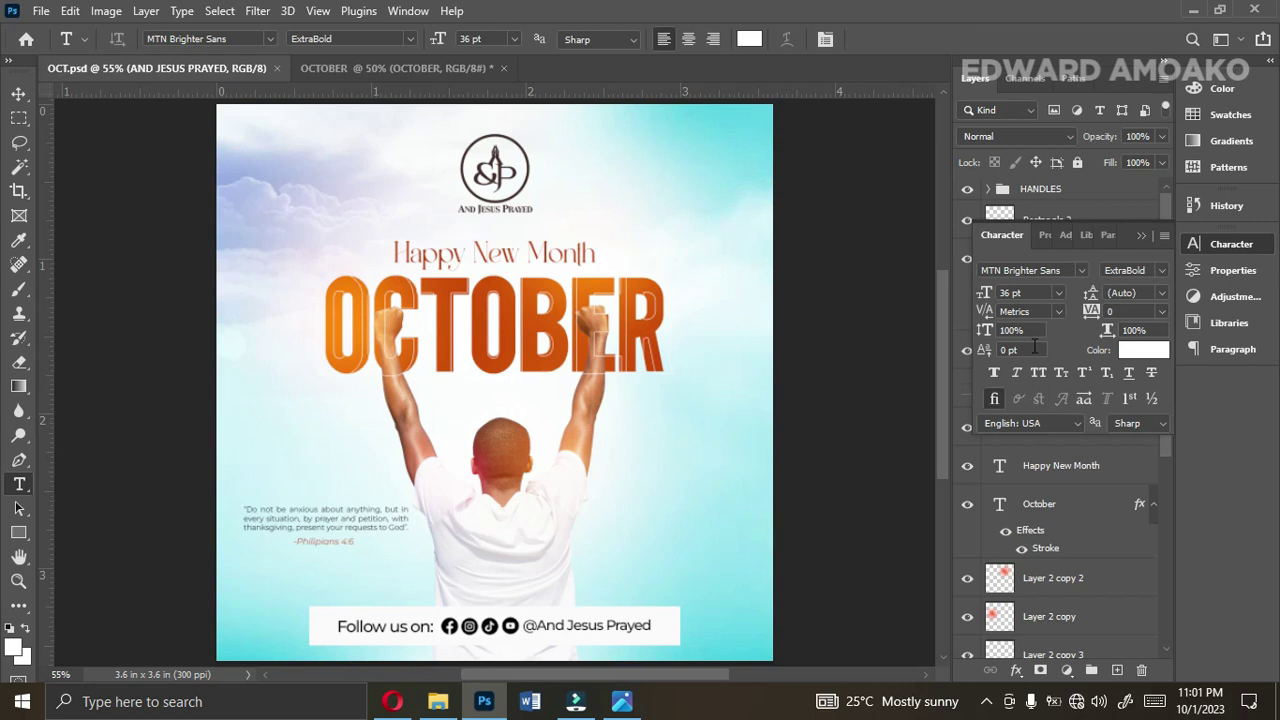
{"action": "left_click", "coordinate": [19, 93]}
{"action": "left_click", "coordinate": [494, 349]}
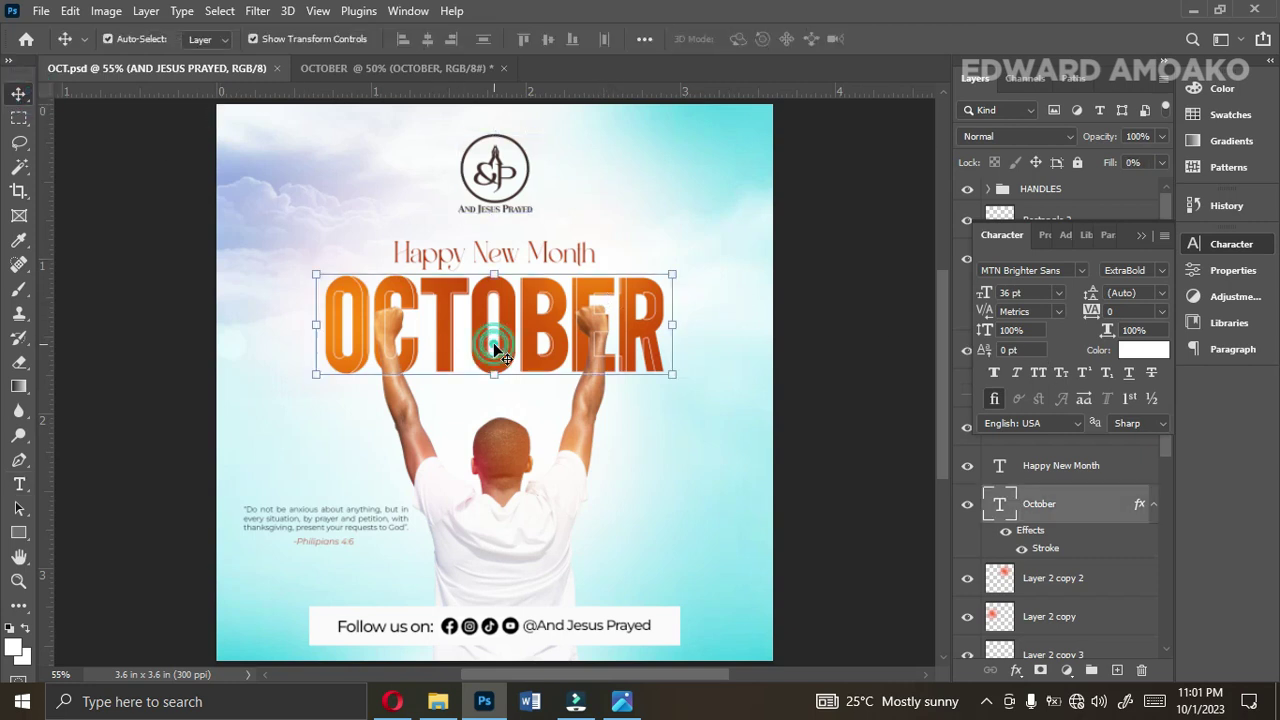
{"action": "left_click", "coordinate": [1140, 349]}
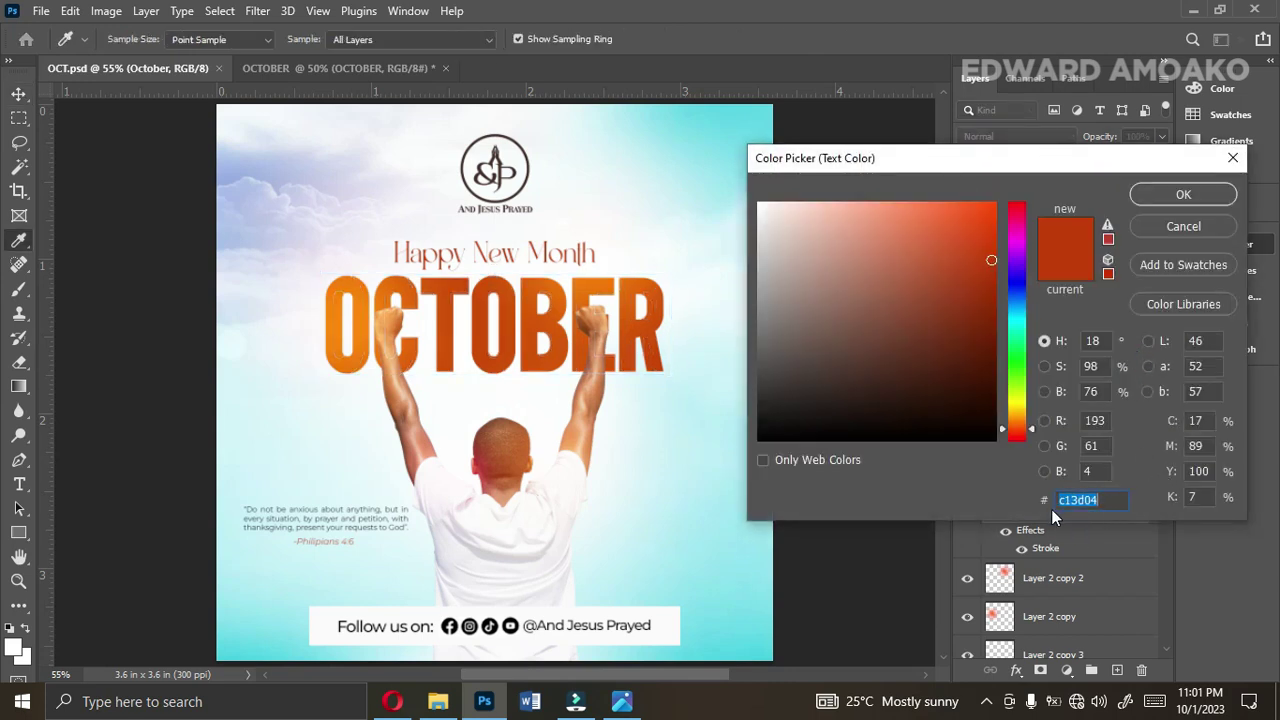
{"action": "left_click", "coordinate": [1153, 202]}
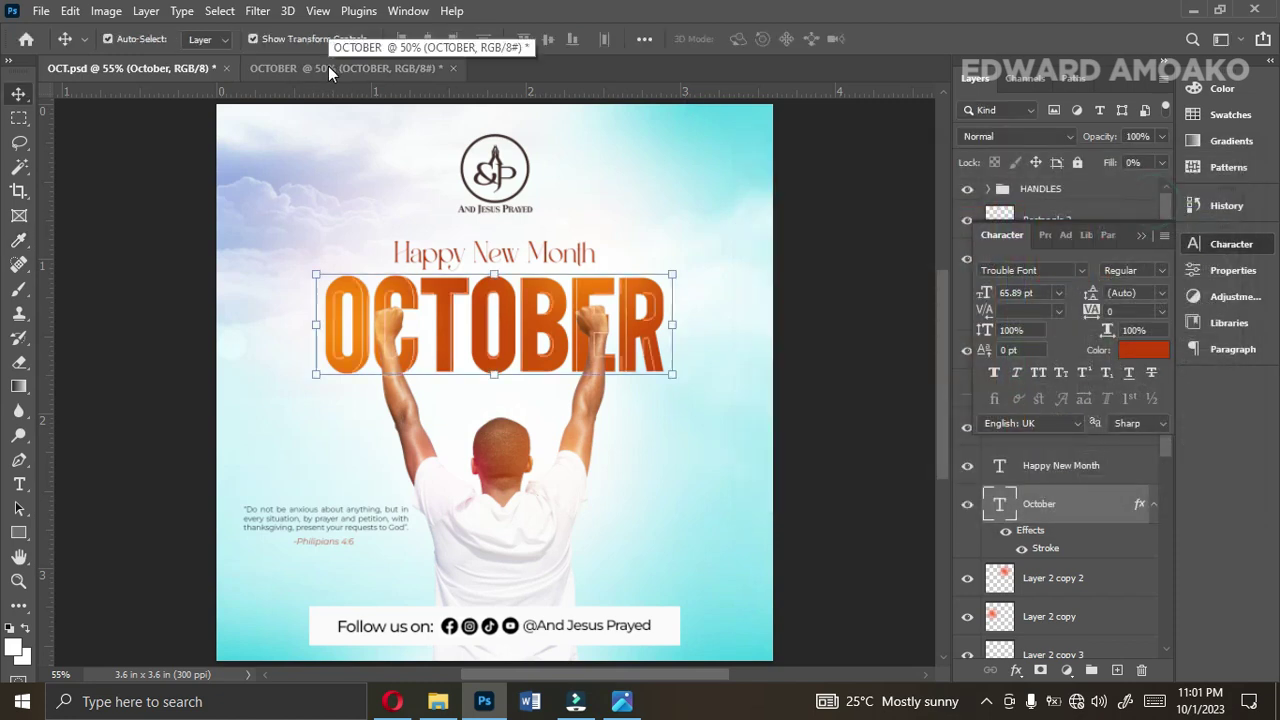
Set the color of the "OCTOBER" text in the OCTOBER document to c13d04
{"action": "left_click", "coordinate": [329, 67]}
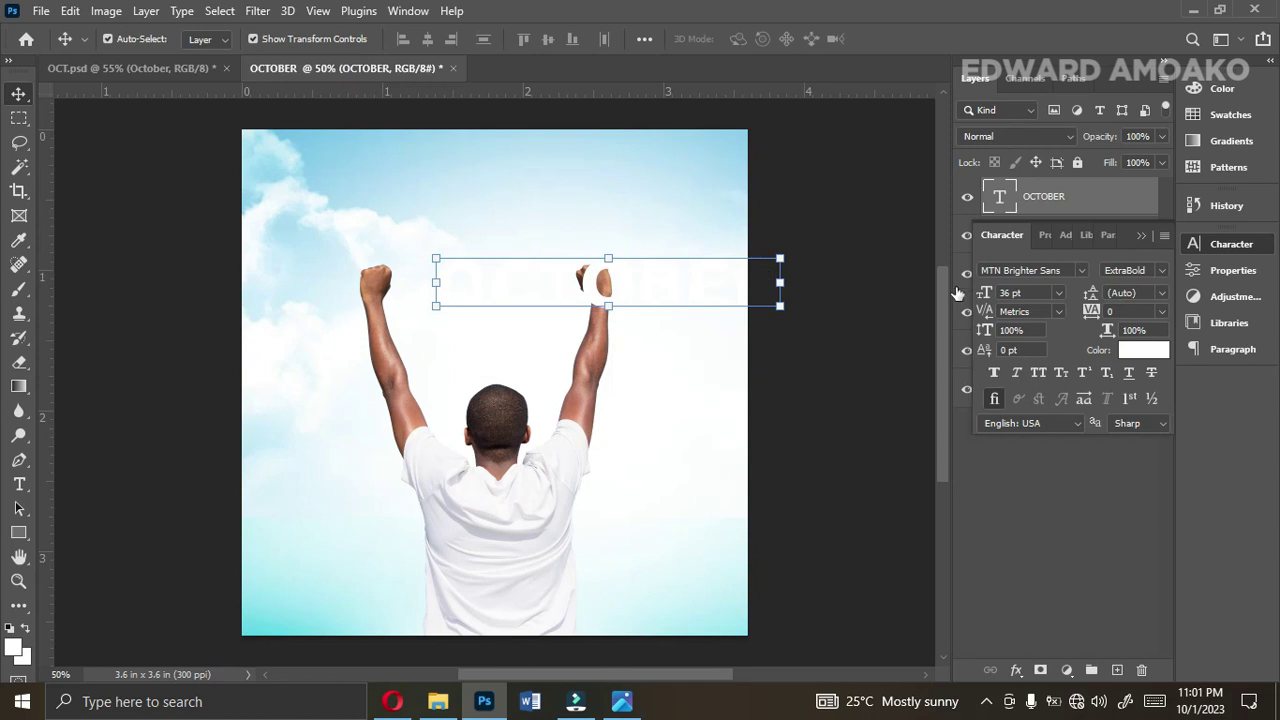
{"action": "left_click", "coordinate": [1148, 358]}
{"action": "type", "text": "c13d04"}
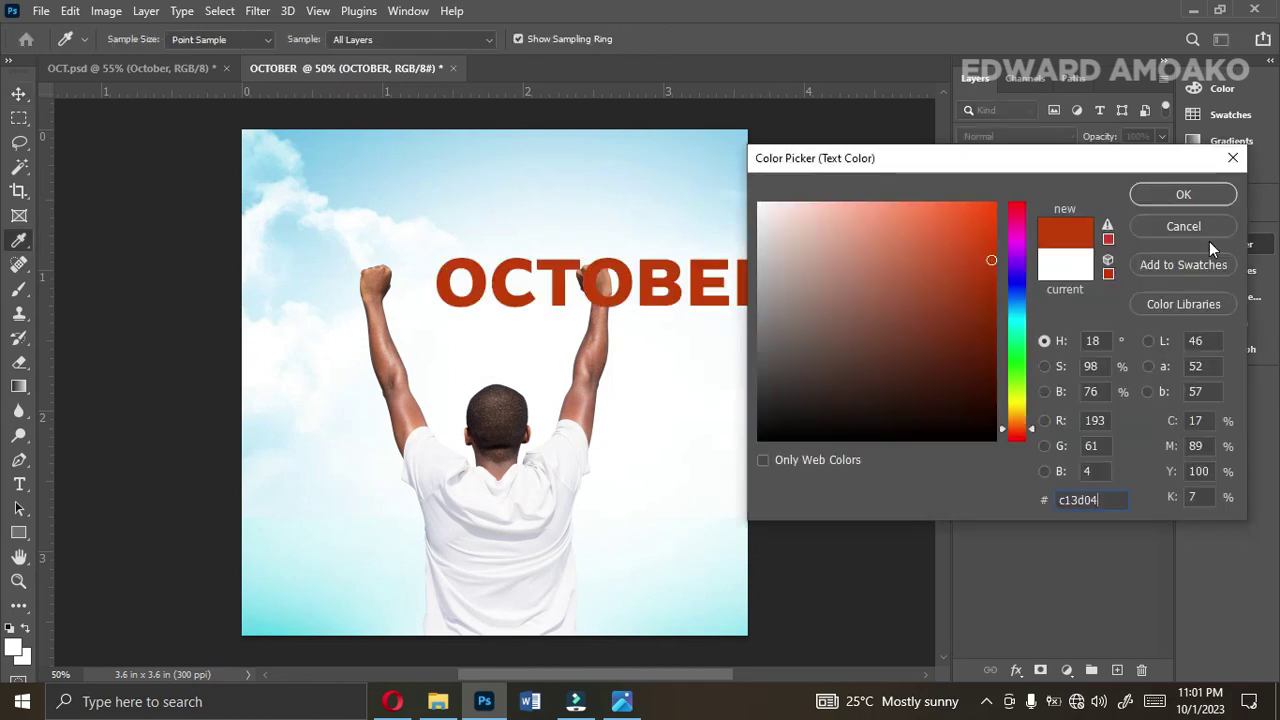
{"action": "left_click", "coordinate": [1178, 194]}
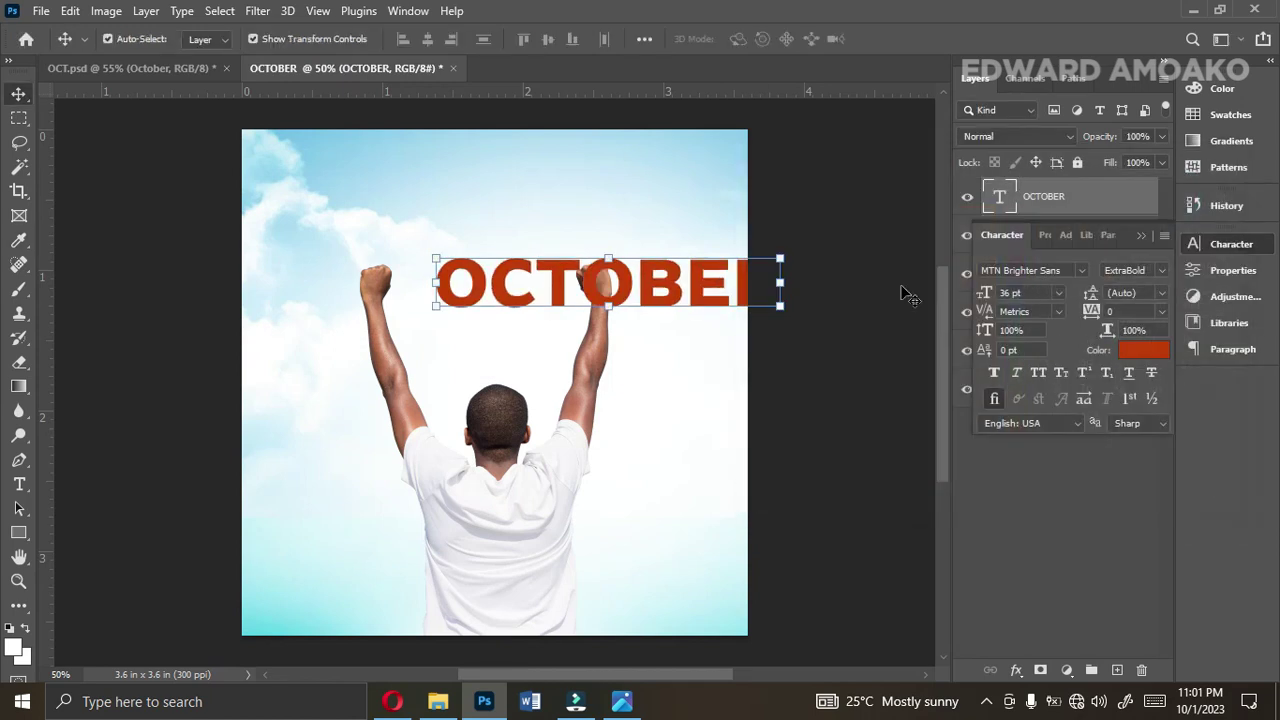
Change the "OCTOBER" text to Trouble Font and enlarge it across both fists to about 58.75 pt
{"action": "left_click", "coordinate": [1081, 270]}
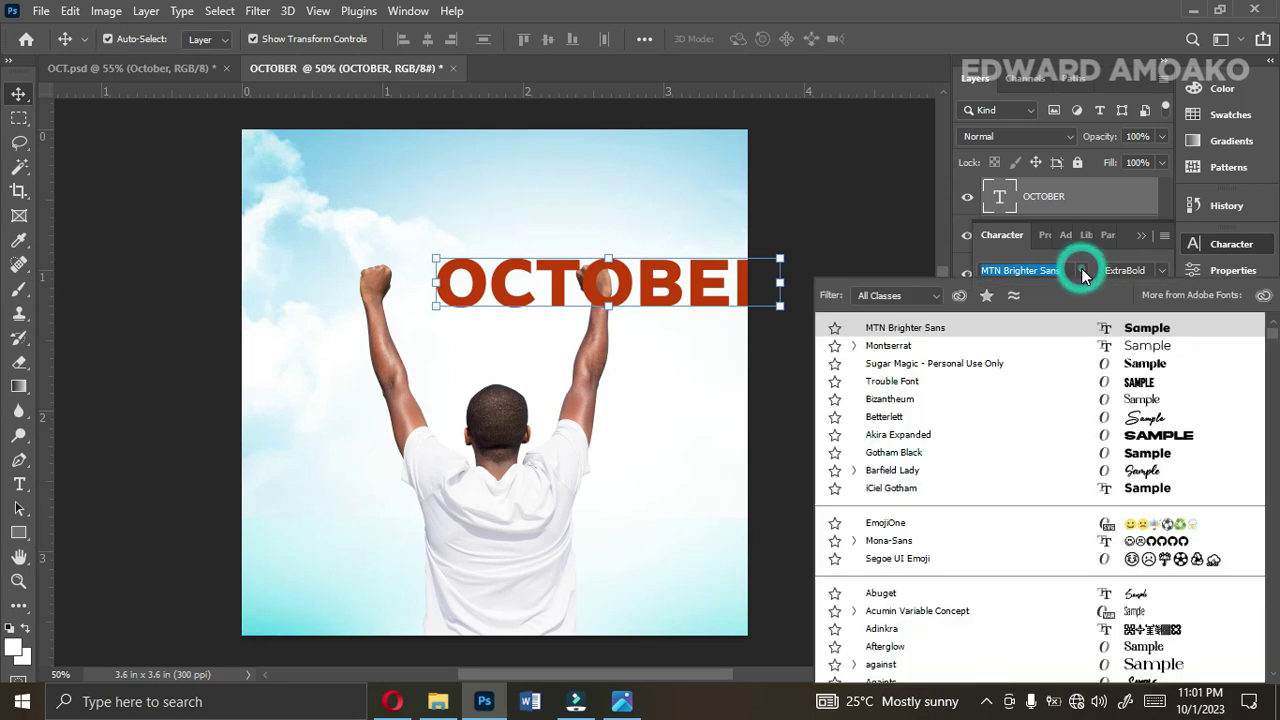
{"action": "key", "text": "Down"}
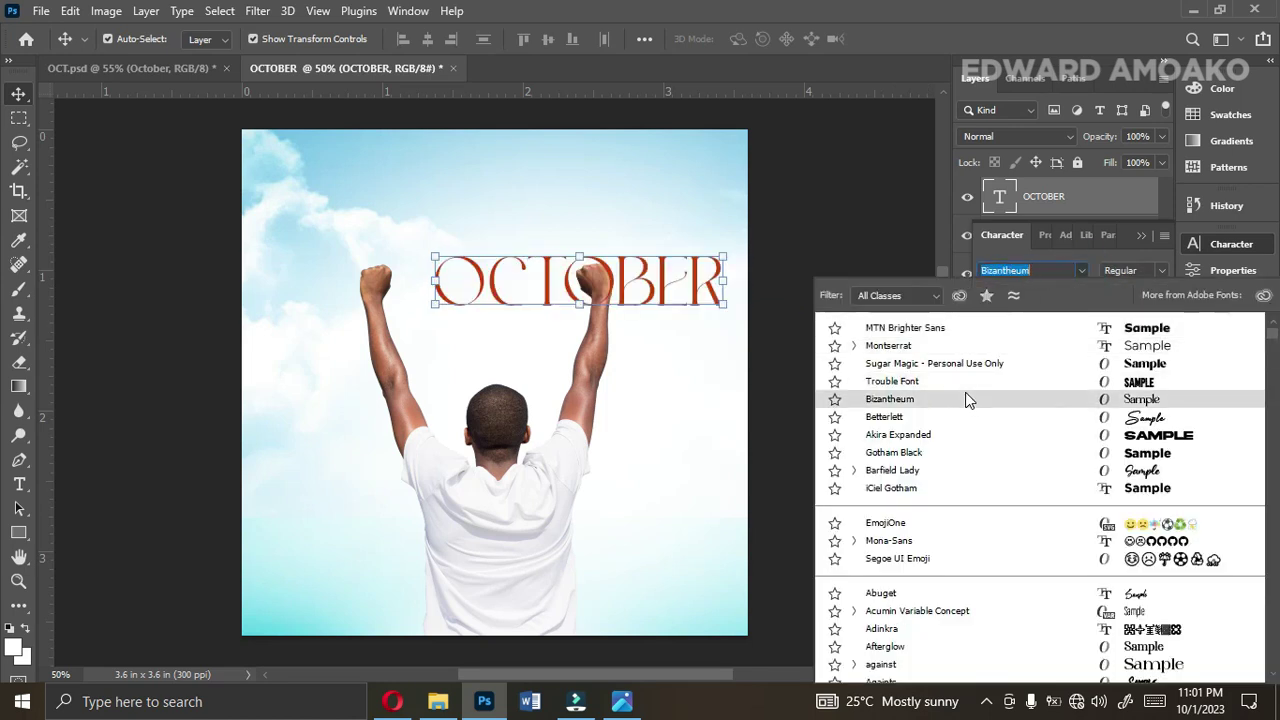
{"action": "left_click", "coordinate": [964, 383]}
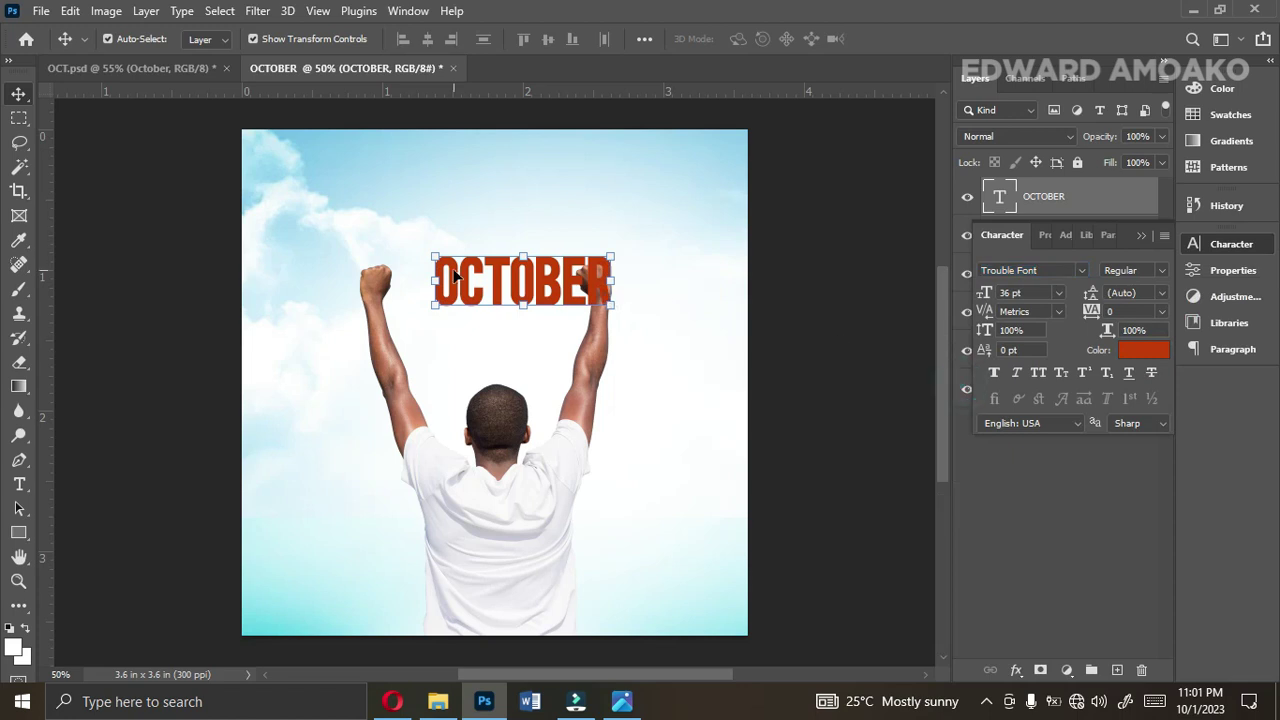
{"action": "left_click_drag", "start_coordinate": [441, 283], "coordinate": [321, 283]}
{"action": "key", "text": "Return"}
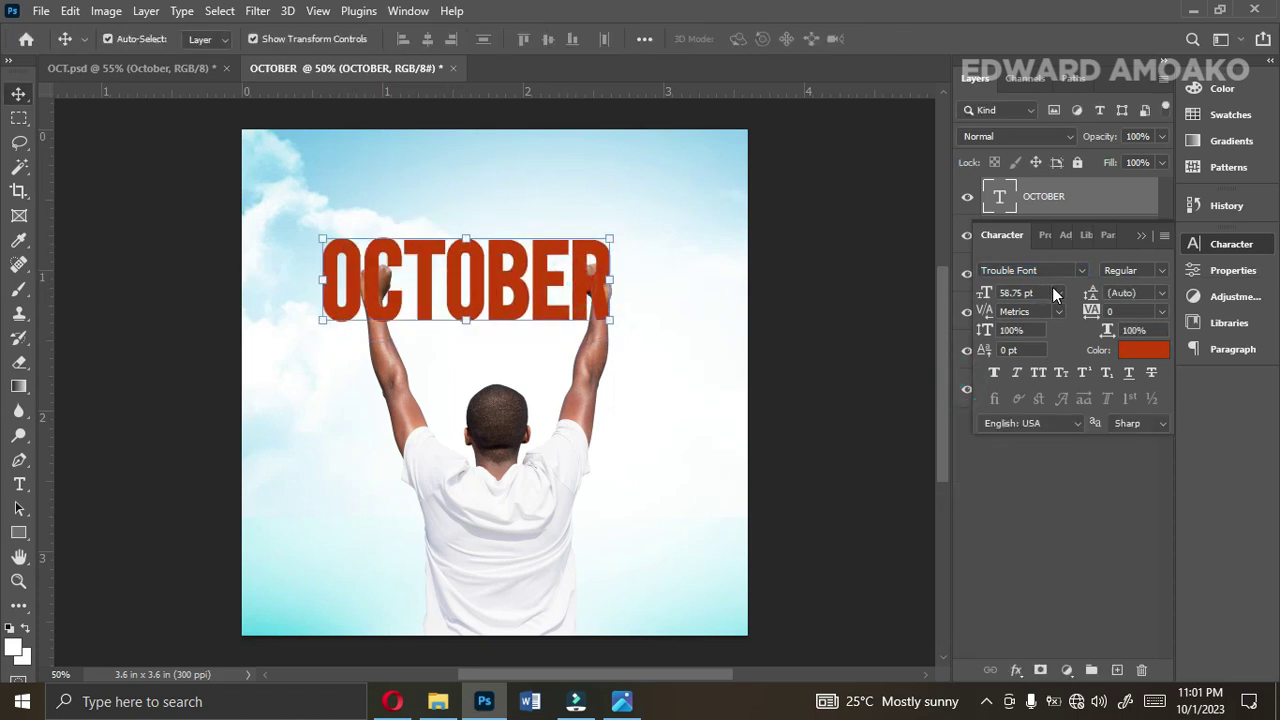
Set the "OCTOBER" text size to 65 pt and move it slightly down over the man's fists
{"action": "left_click", "coordinate": [1056, 292]}
{"action": "left_click", "coordinate": [1030, 517]}
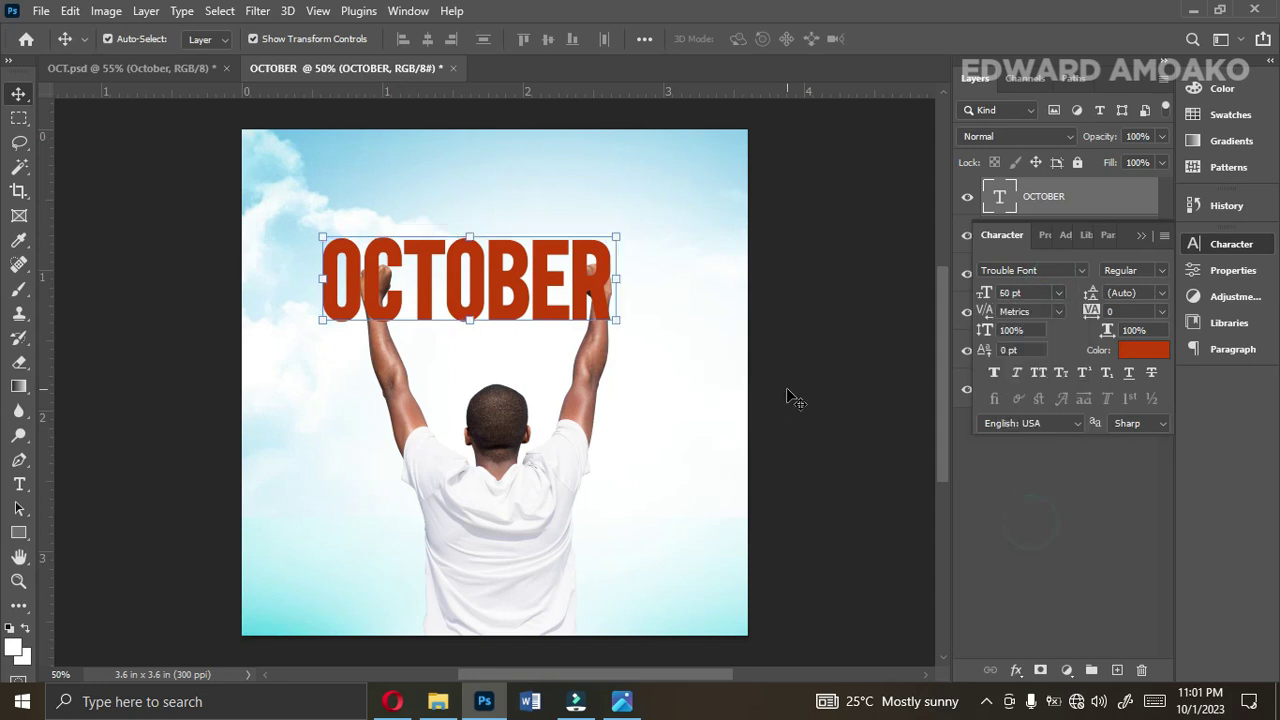
{"action": "left_click", "coordinate": [1033, 293]}
{"action": "type", "text": "65"}
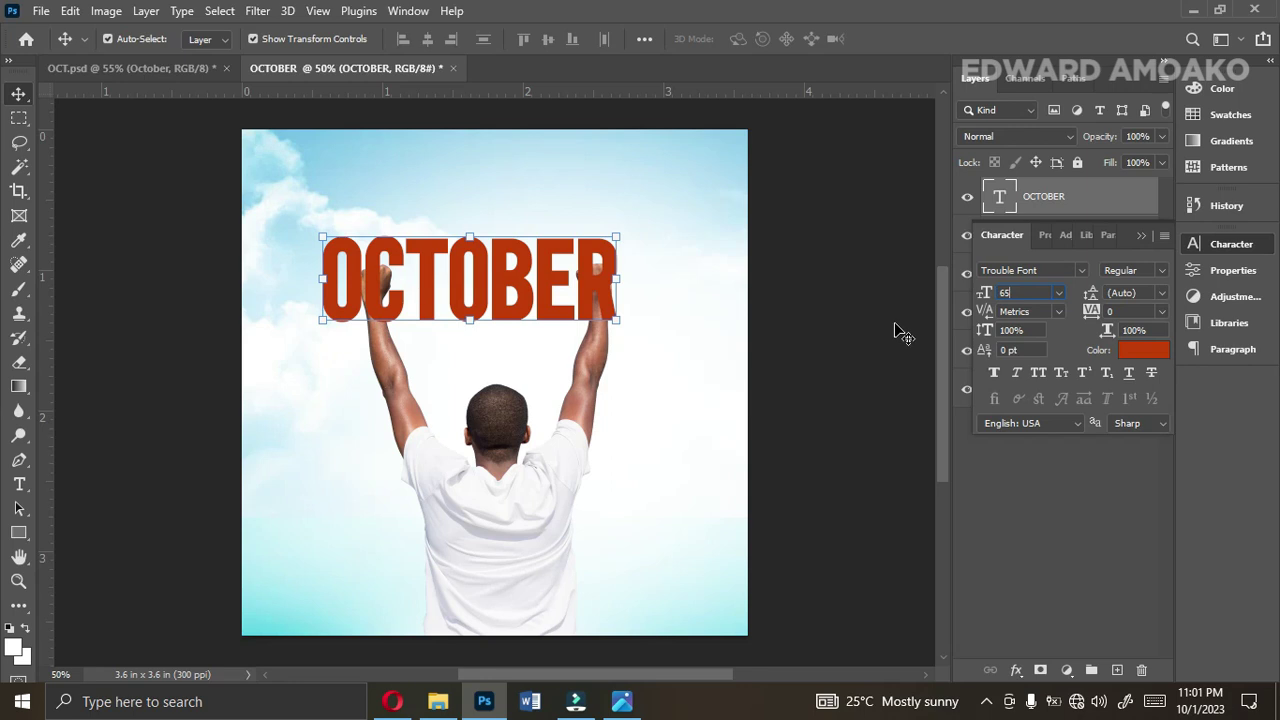
{"action": "key", "text": "Return"}
{"action": "left_click_drag", "start_coordinate": [578, 276], "coordinate": [578, 293]}
Scale the man image down to about 15.79% so the fists sit within the headline's height
{"action": "left_click", "coordinate": [533, 505]}
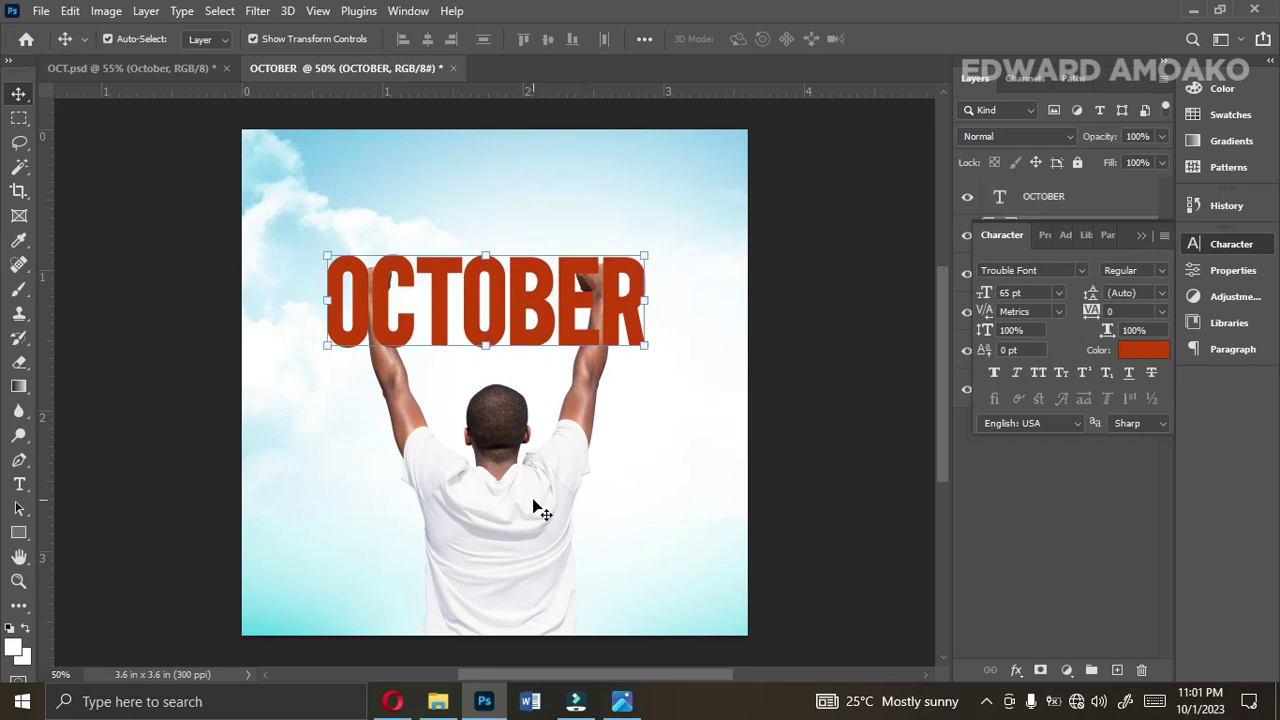
{"action": "left_click_drag", "start_coordinate": [486, 253], "coordinate": [488, 260]}
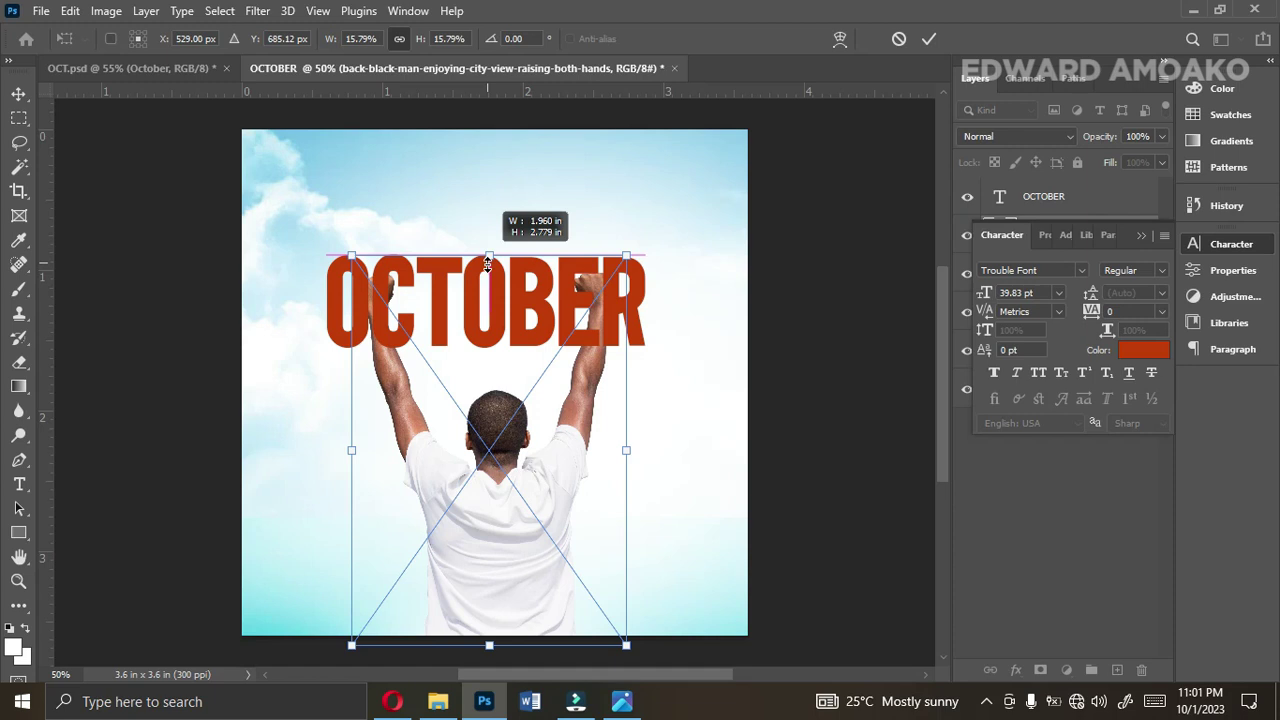
{"action": "double_click", "coordinate": [496, 346]}
Center the "OCTOBER" text horizontally on the canvas and duplicate its layer
{"action": "left_click", "coordinate": [489, 314]}
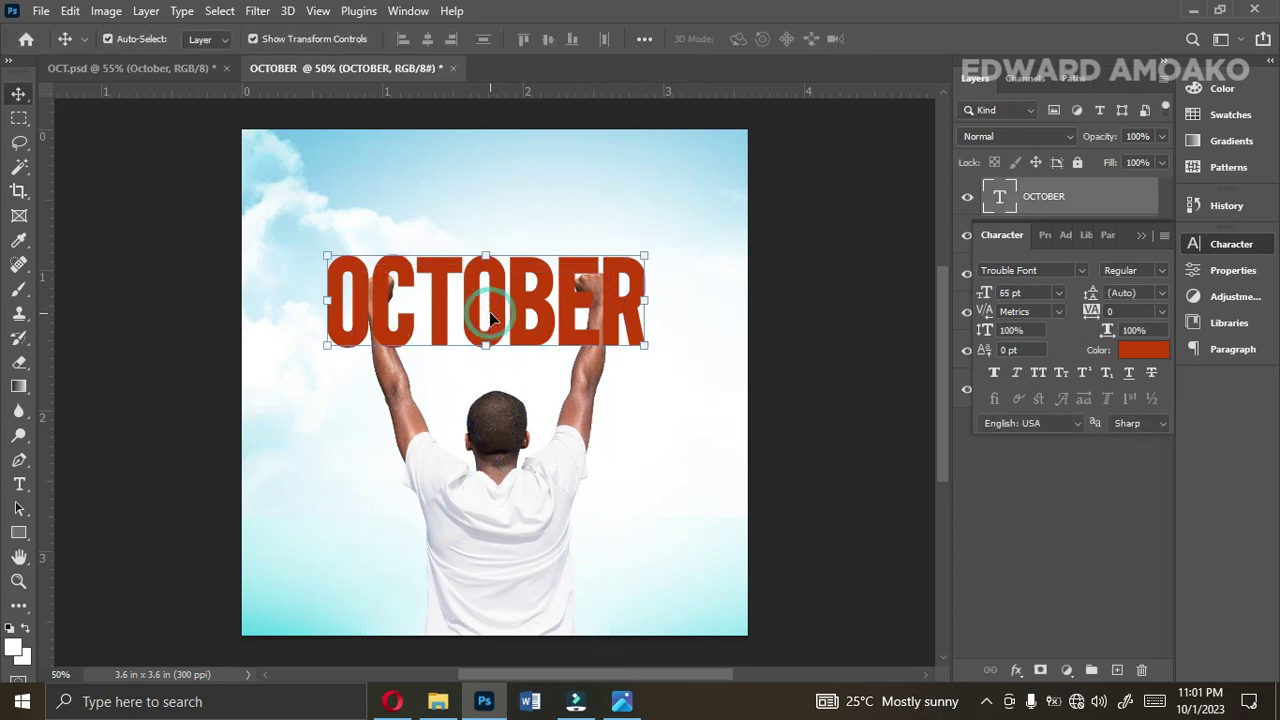
{"action": "left_click", "coordinate": [1140, 237]}
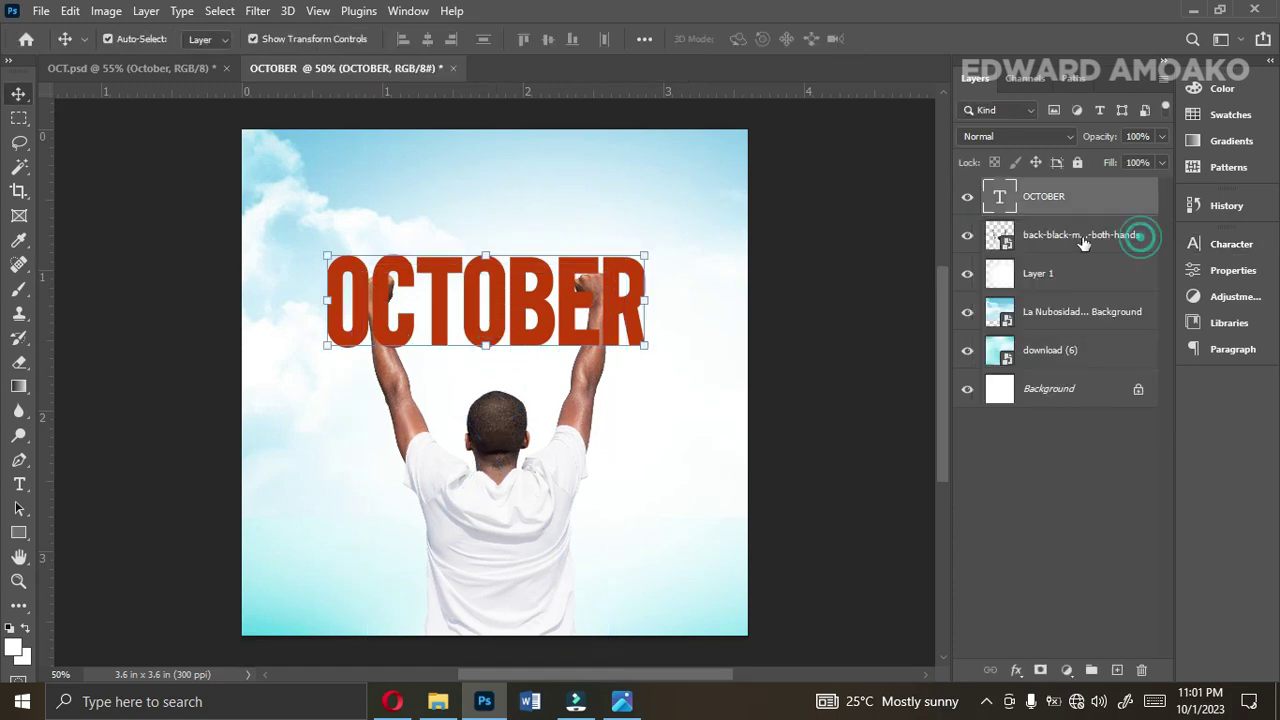
{"action": "key", "text": "ctrl+a"}
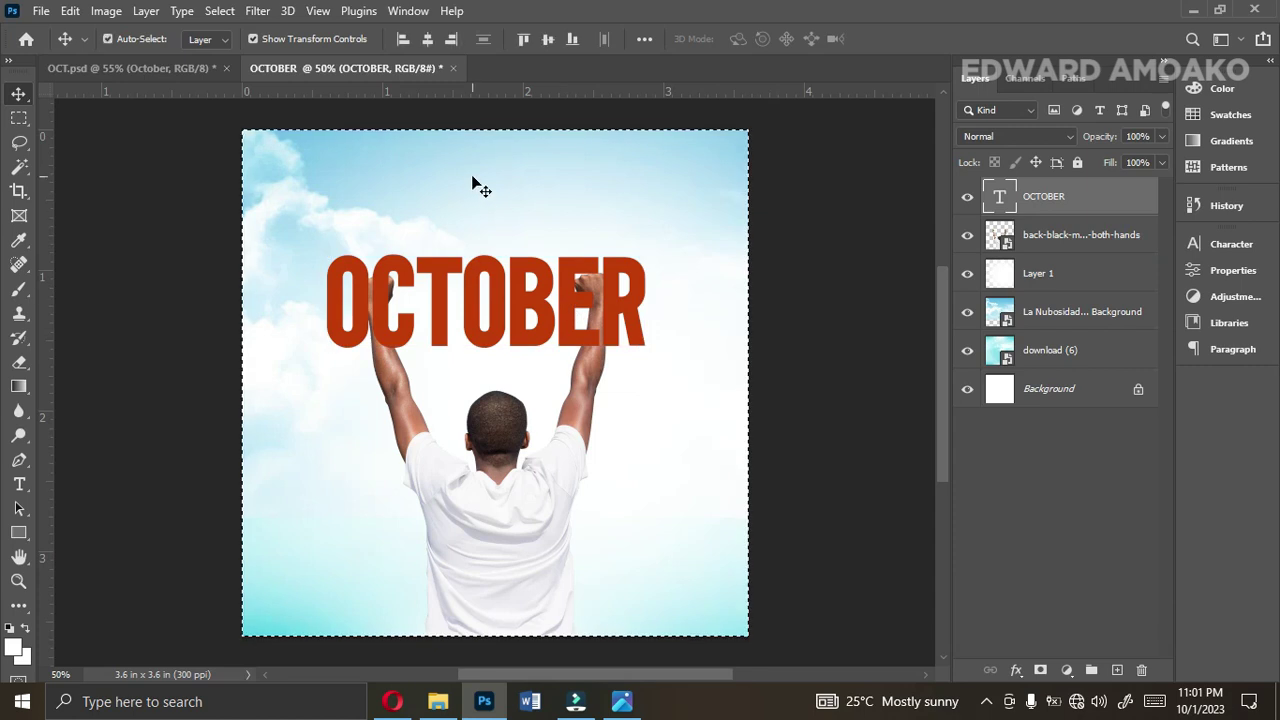
{"action": "left_click", "coordinate": [427, 41]}
{"action": "key", "text": "ctrl+d"}
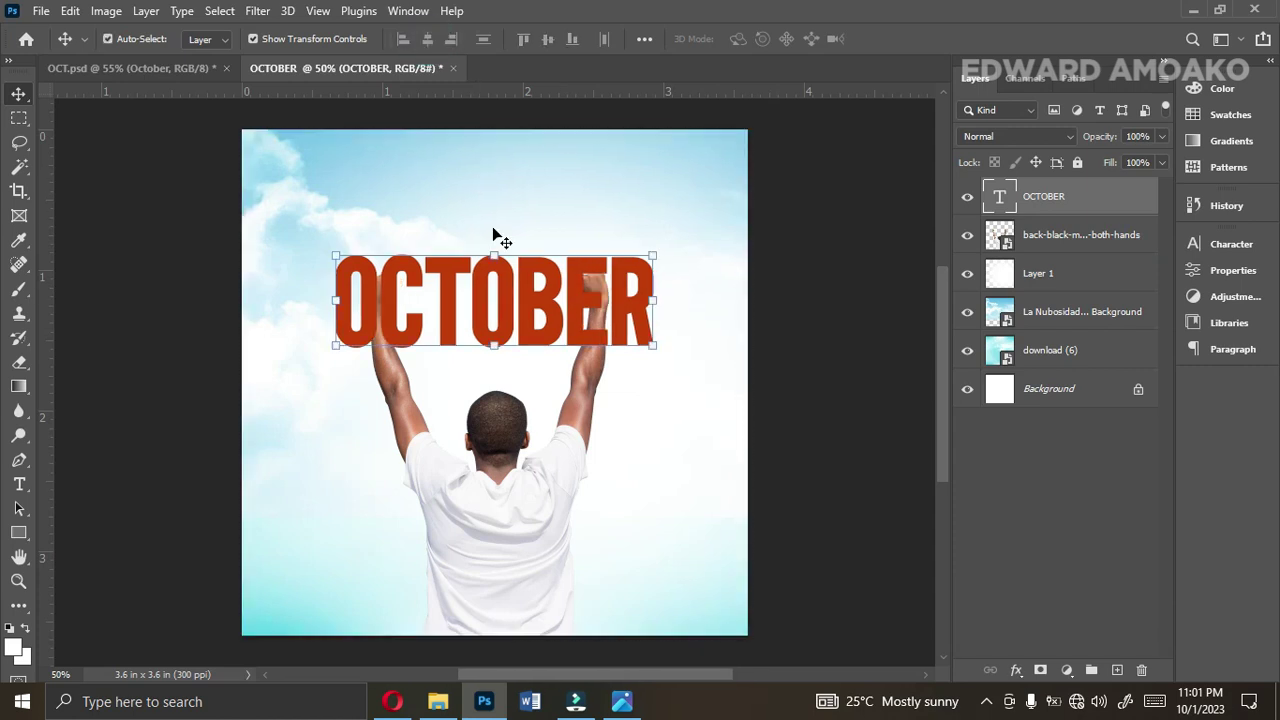
{"action": "key", "text": "ctrl+j"}
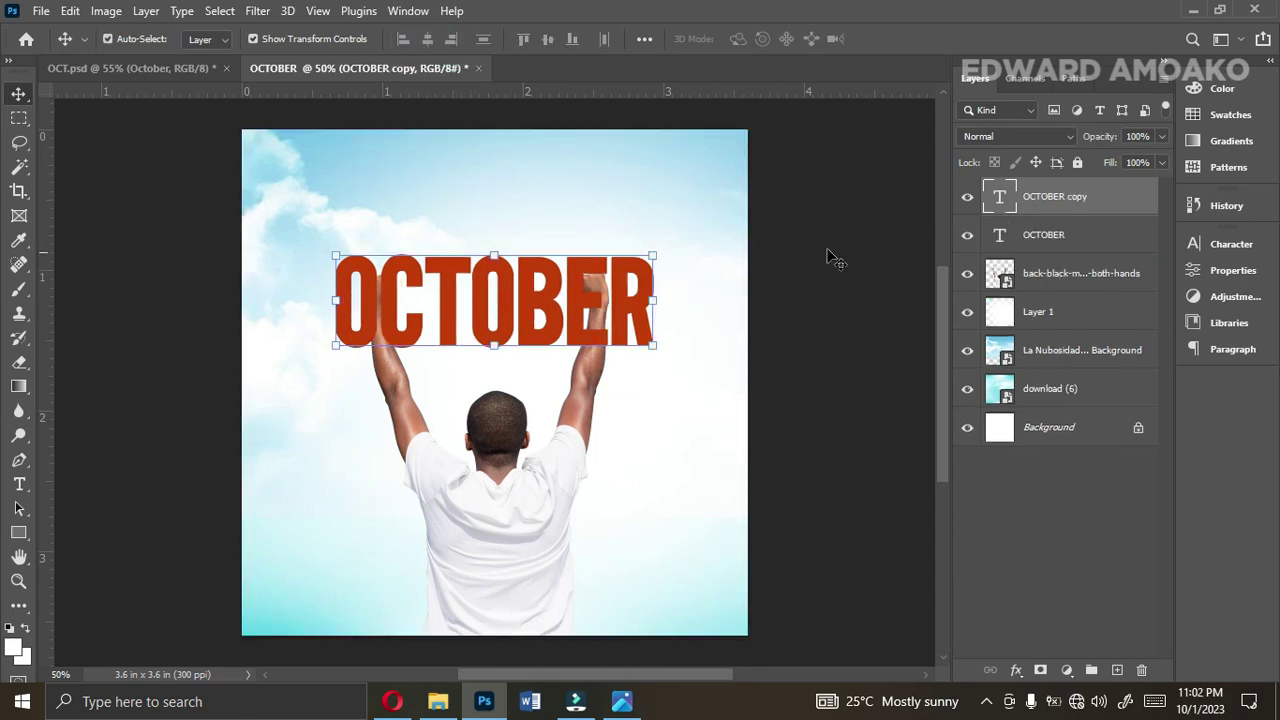
Move the "OCTOBER copy" layer beneath the man image and set the upper "OCTOBER" layer's fill to 0%
{"action": "left_click_drag", "start_coordinate": [1057, 209], "coordinate": [1053, 300]}
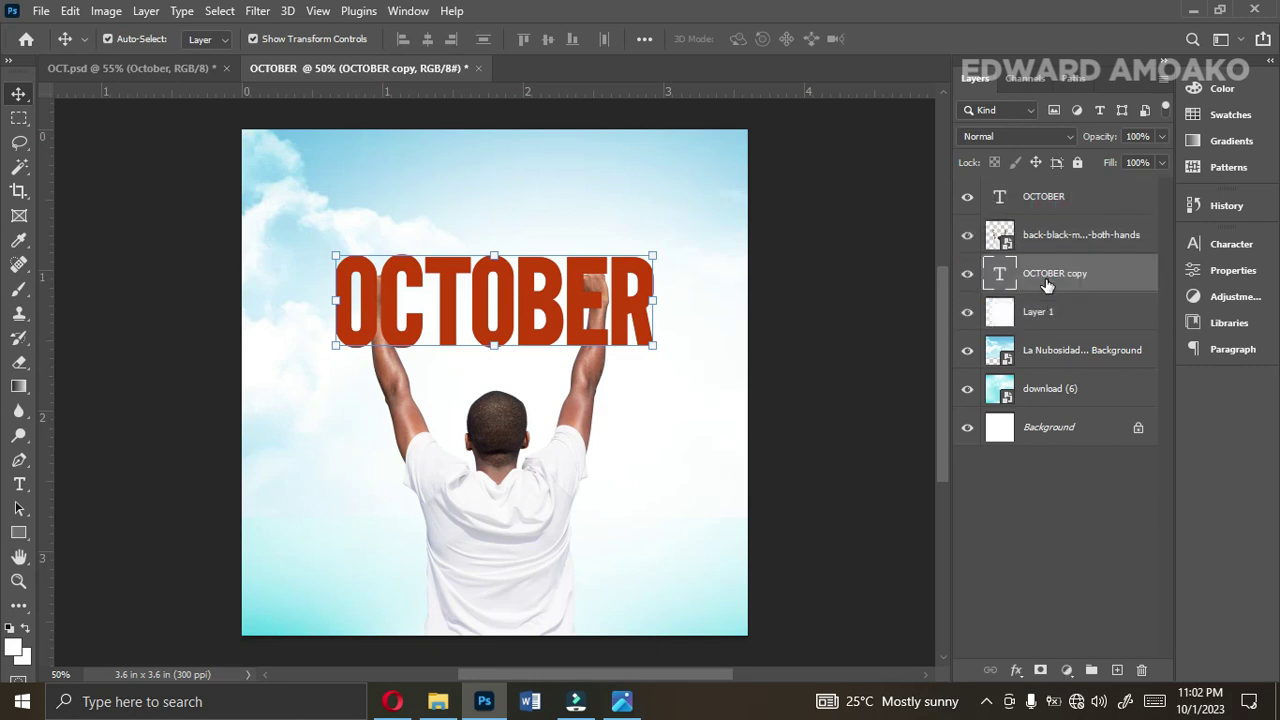
{"action": "left_click", "coordinate": [1043, 205]}
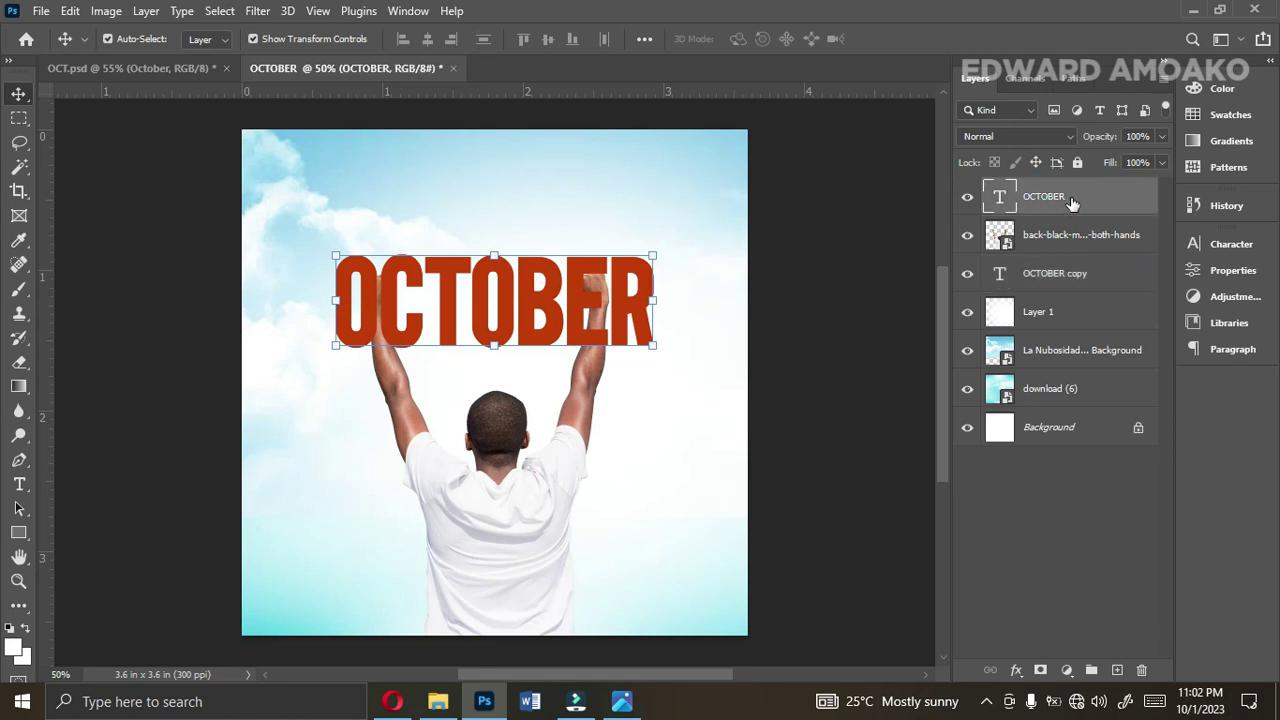
{"action": "left_click", "coordinate": [1160, 162]}
{"action": "left_click_drag", "start_coordinate": [1158, 184], "coordinate": [1033, 193]}
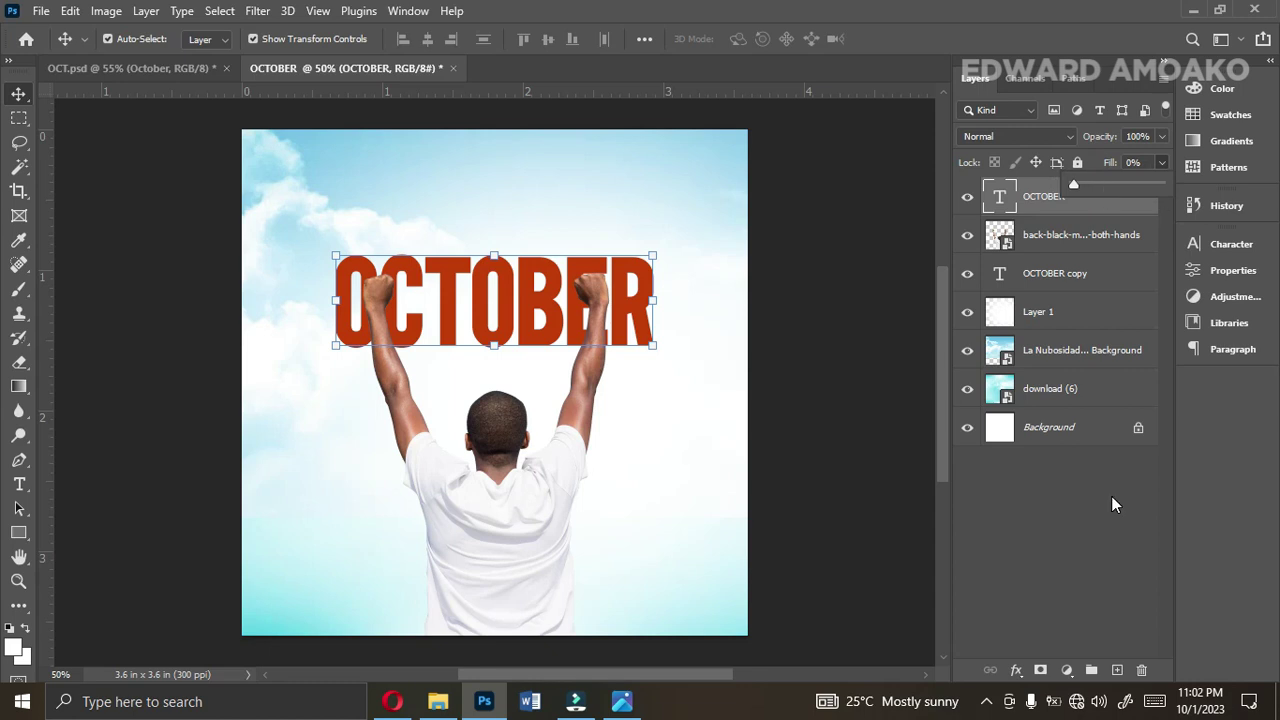
Add a white 1 px outside stroke to the upper "OCTOBER" text layer
{"action": "left_click", "coordinate": [1016, 670]}
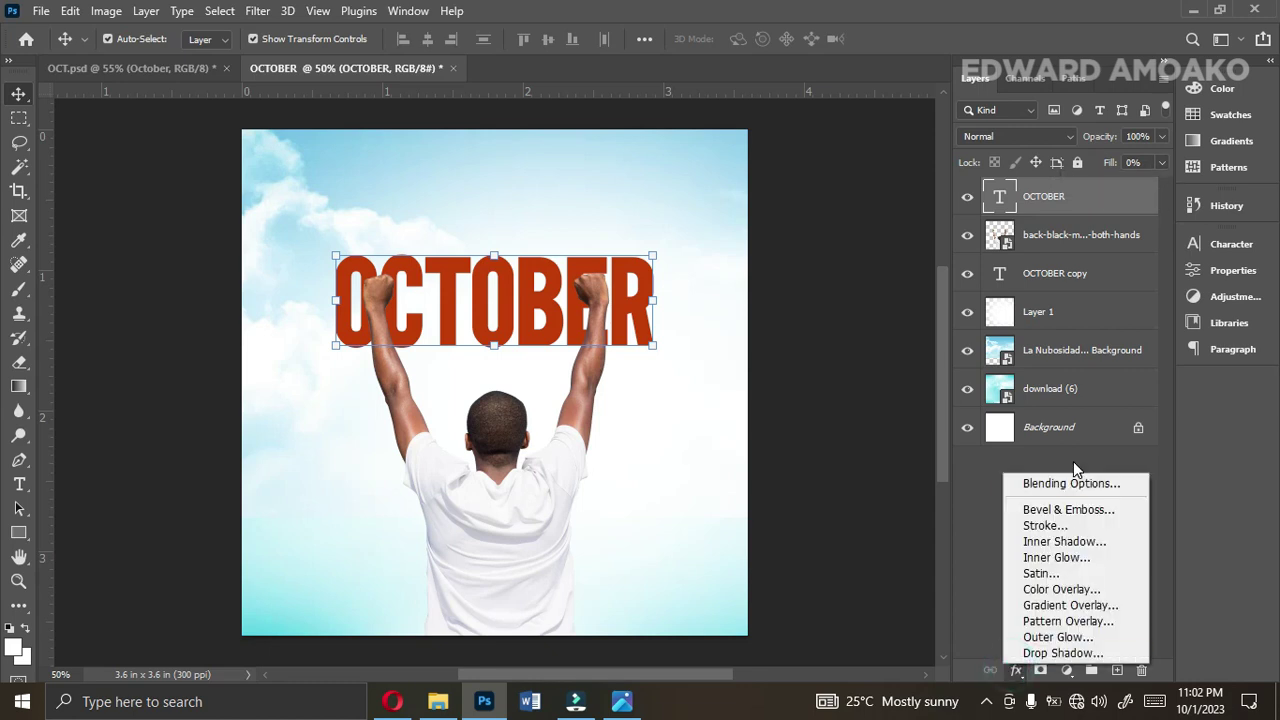
{"action": "left_click", "coordinate": [1052, 526]}
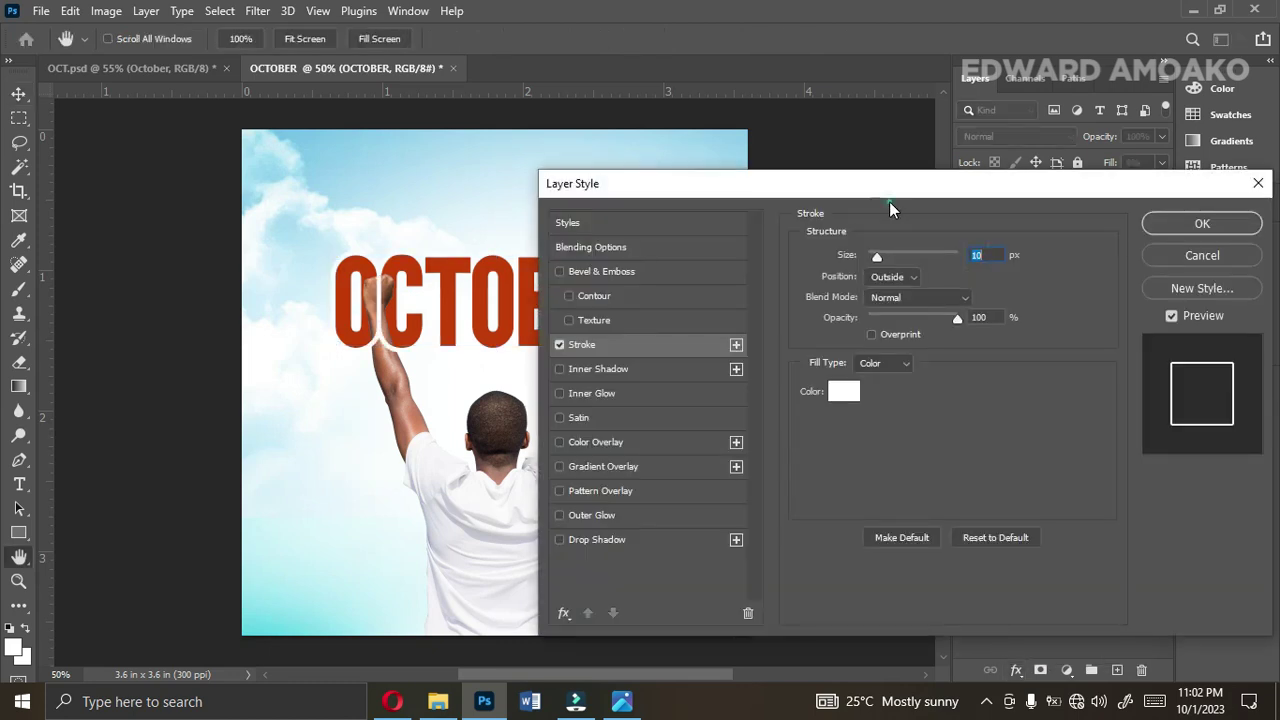
{"action": "left_click", "coordinate": [843, 395]}
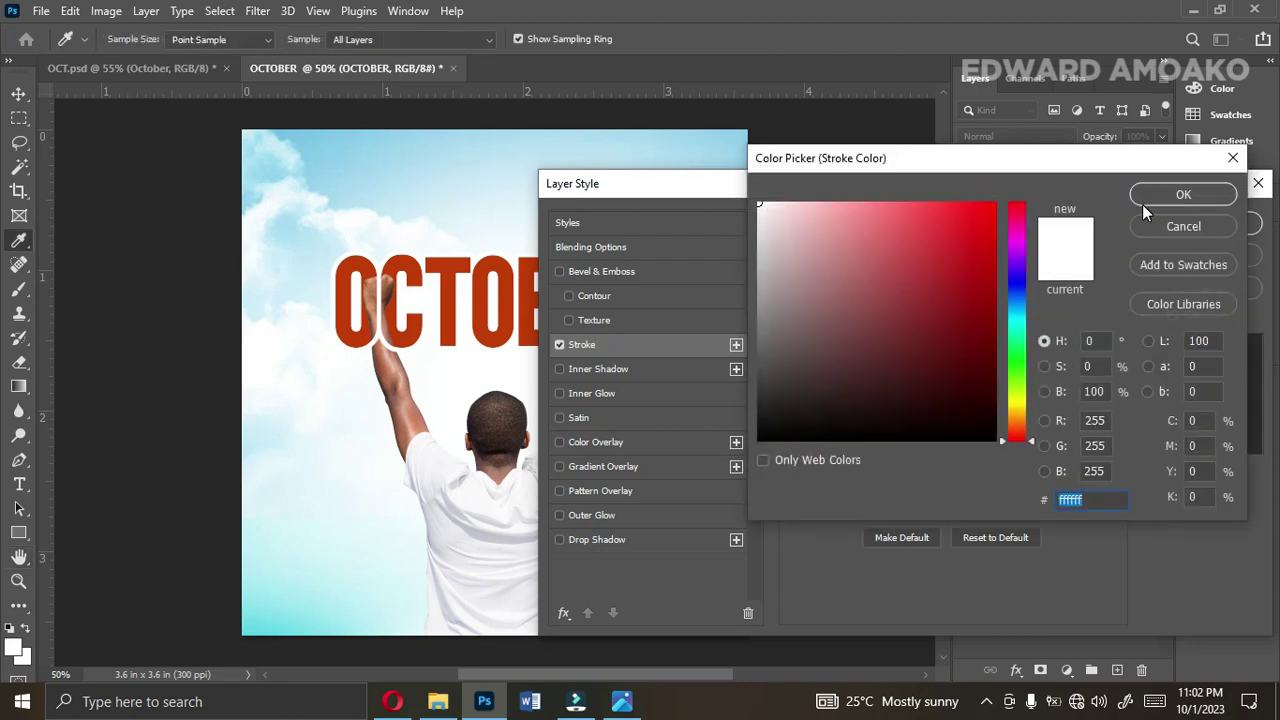
{"action": "left_click", "coordinate": [1142, 202]}
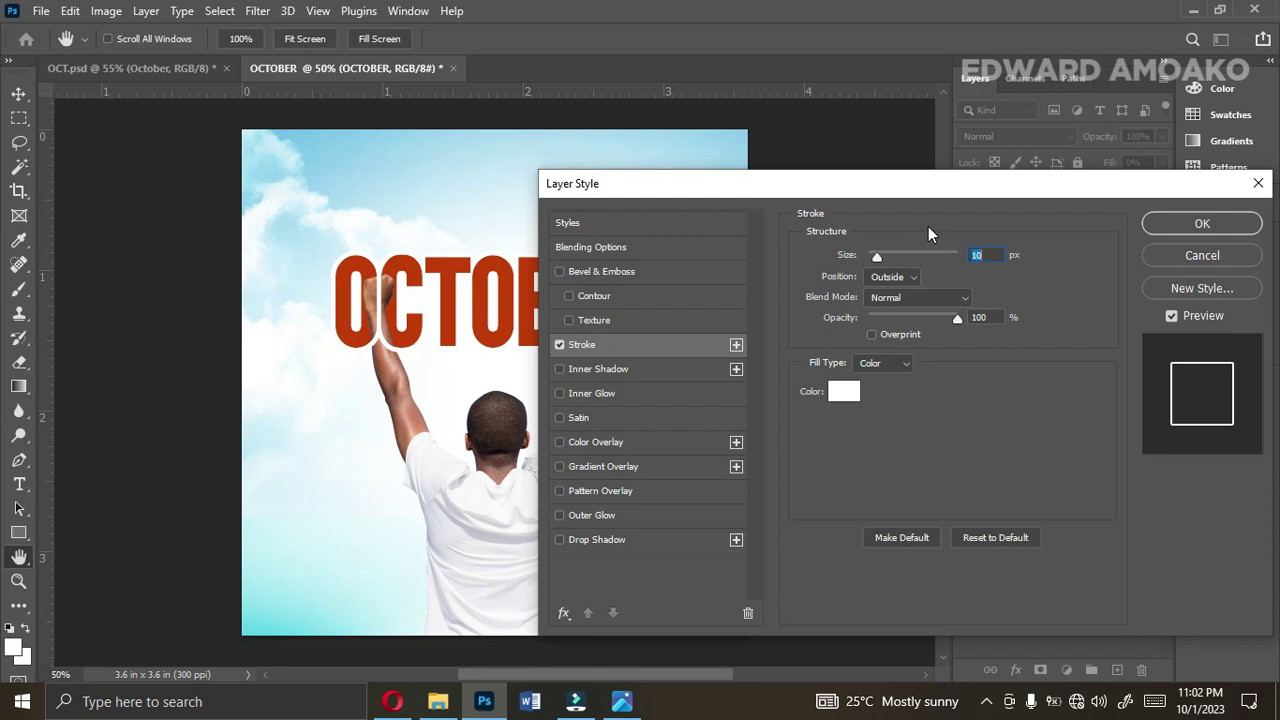
{"action": "type", "text": "1"}
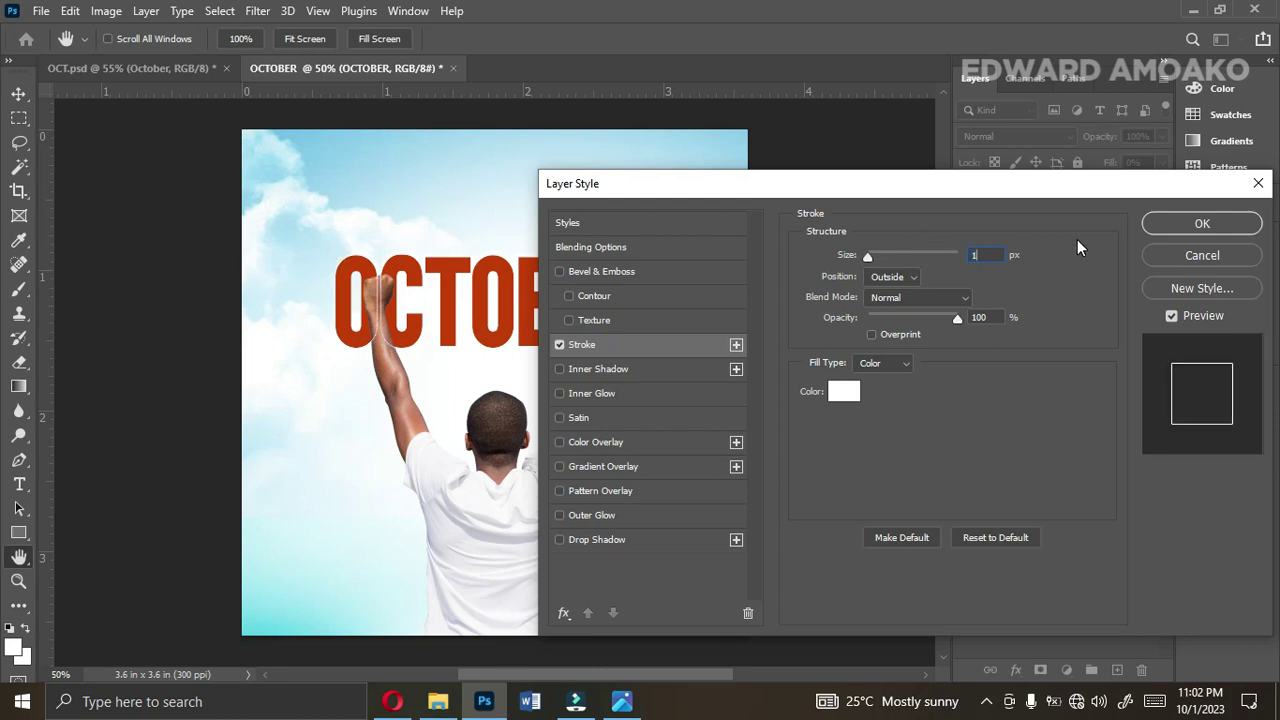
{"action": "left_click", "coordinate": [1202, 223]}
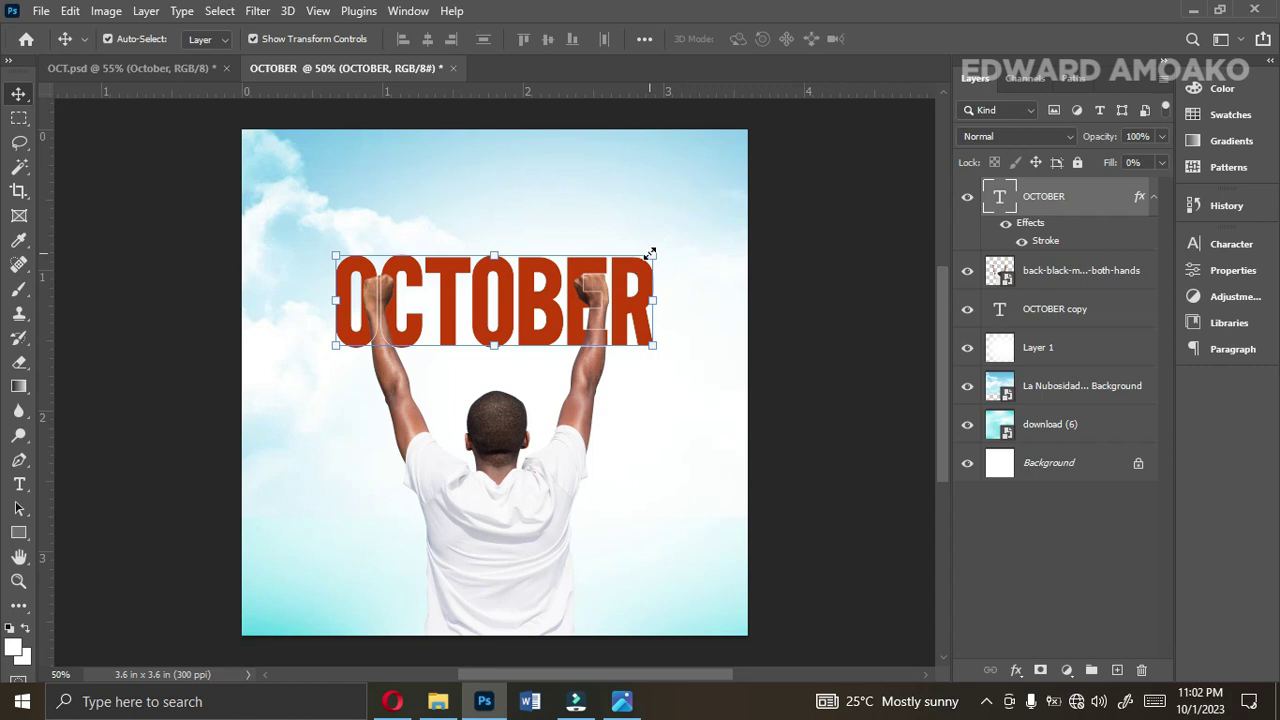
Scale the outlined "OCTOBER" text up to about 102.61% so its outline is offset from the solid red letters
{"action": "left_click_drag", "start_coordinate": [650, 253], "coordinate": [655, 251]}
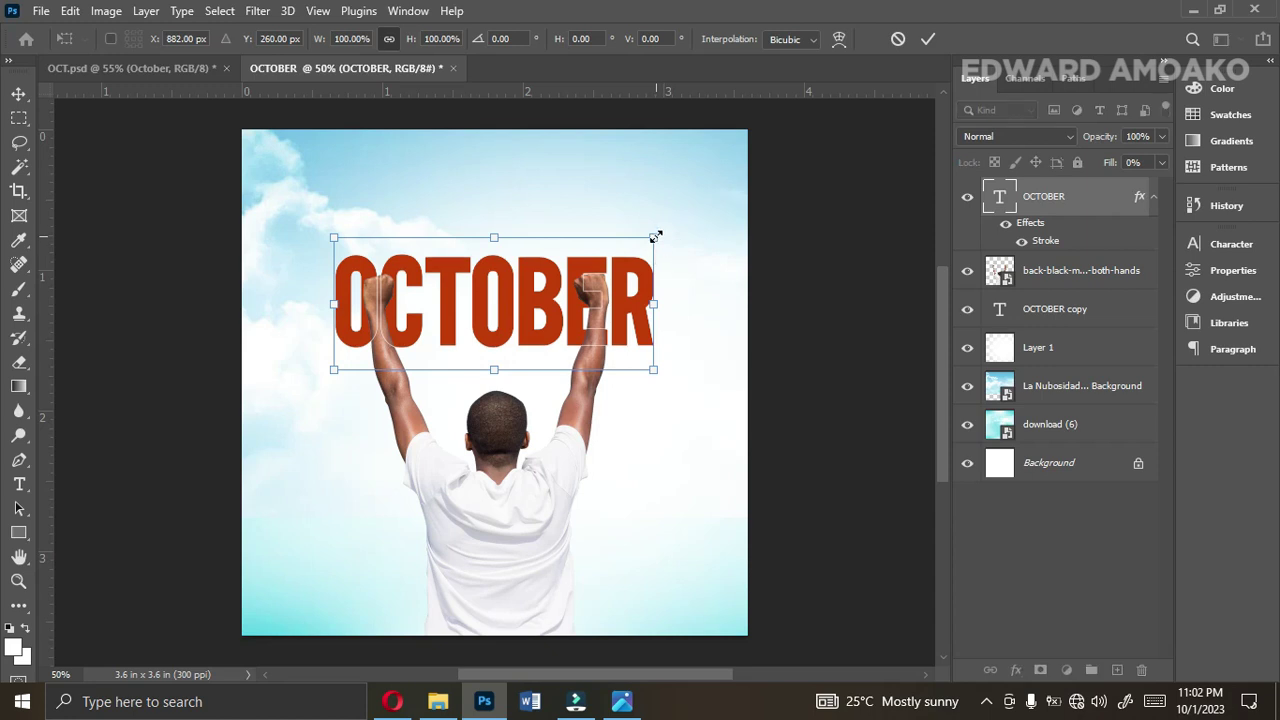
{"action": "left_click", "coordinate": [655, 237]}
{"action": "key", "text": "Return"}
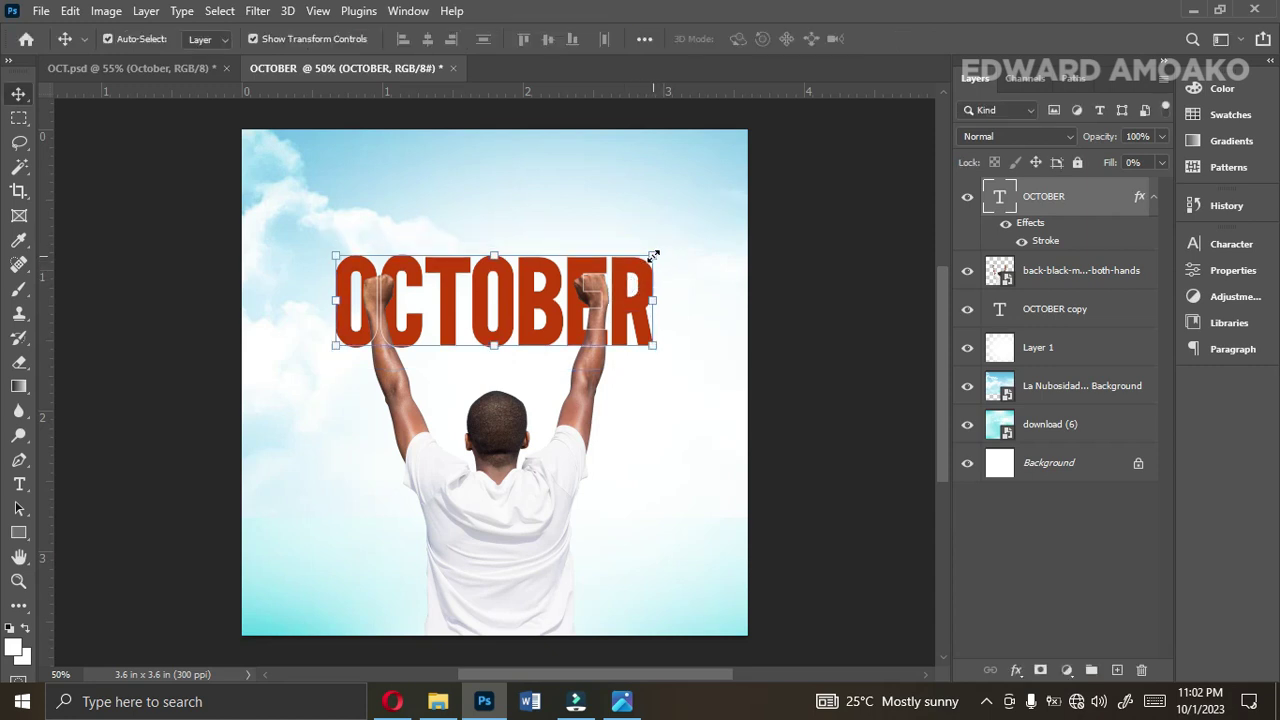
{"action": "left_click", "coordinate": [652, 257]}
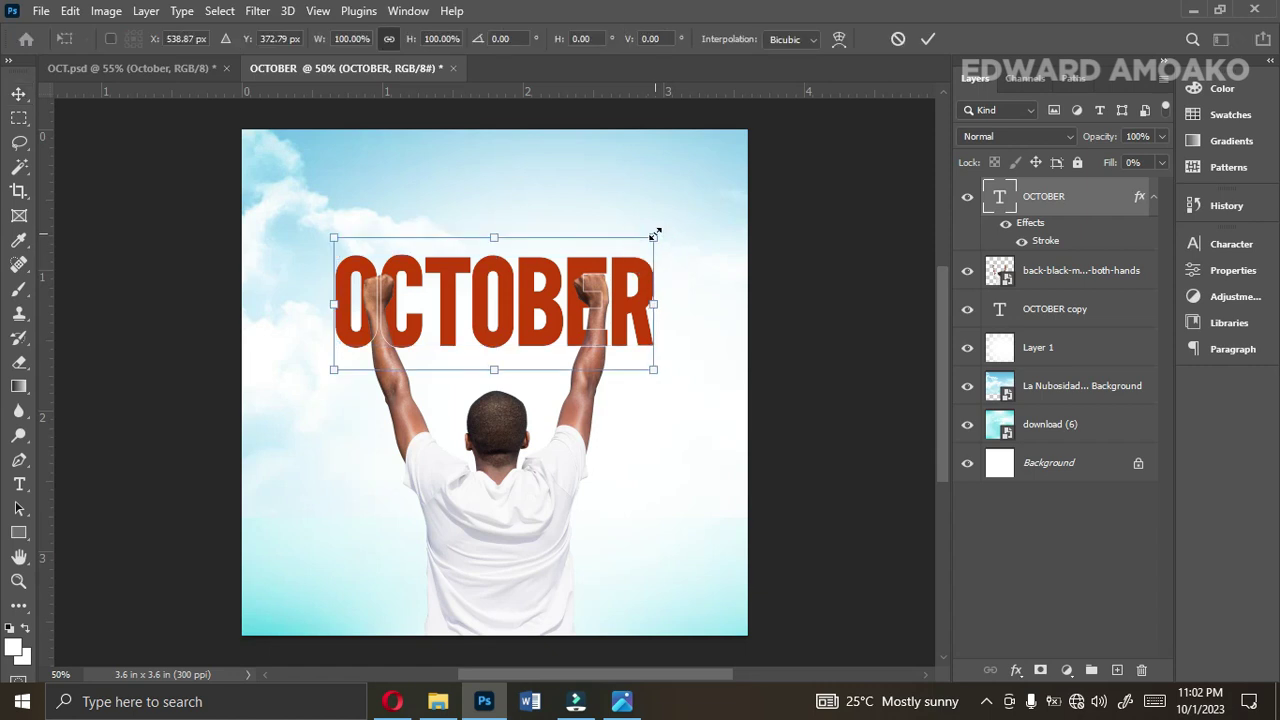
{"action": "left_click", "coordinate": [655, 235]}
{"action": "left_click_drag", "start_coordinate": [657, 232], "coordinate": [659, 232]}
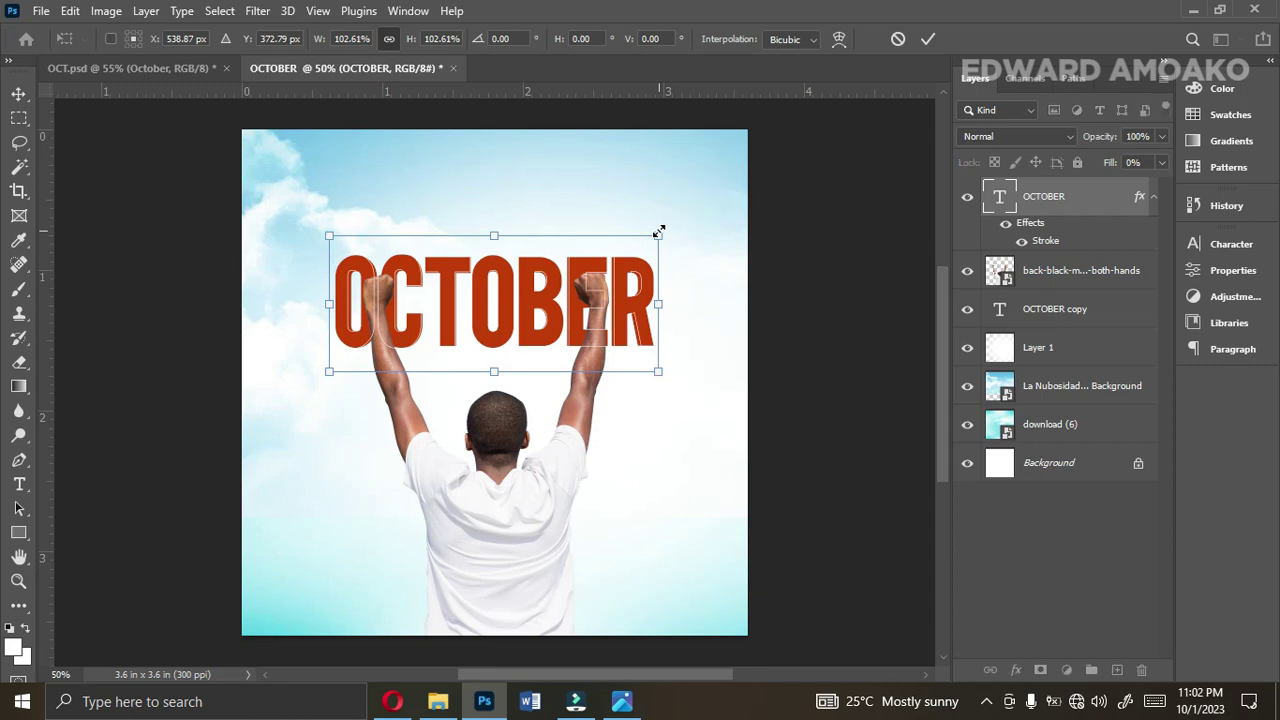
{"action": "left_click_drag", "start_coordinate": [658, 235], "coordinate": [661, 233]}
{"action": "double_click", "coordinate": [635, 282]}
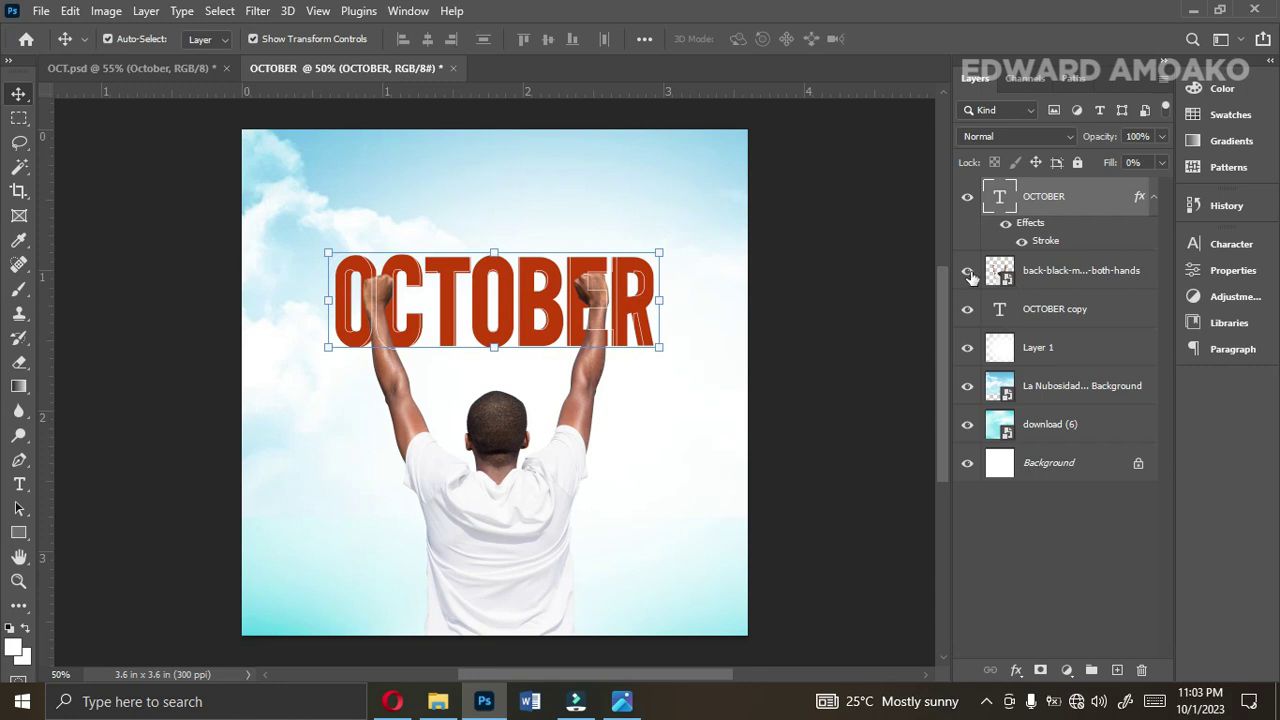
Select both "OCTOBER" text layers and nudge them slightly down together over the fists
{"action": "left_click", "coordinate": [1048, 318], "text": "ctrl"}
{"action": "key", "text": "Down"}
{"action": "key", "text": "Down"}
{"action": "key", "text": "Down"}
{"action": "key", "text": "Down"}
{"action": "key", "text": "Down"}
{"action": "key", "text": "Down"}
{"action": "key", "text": "Down"}
{"action": "key", "text": "Down"}
{"action": "key", "text": "Down"}
{"action": "key", "text": "Down"}
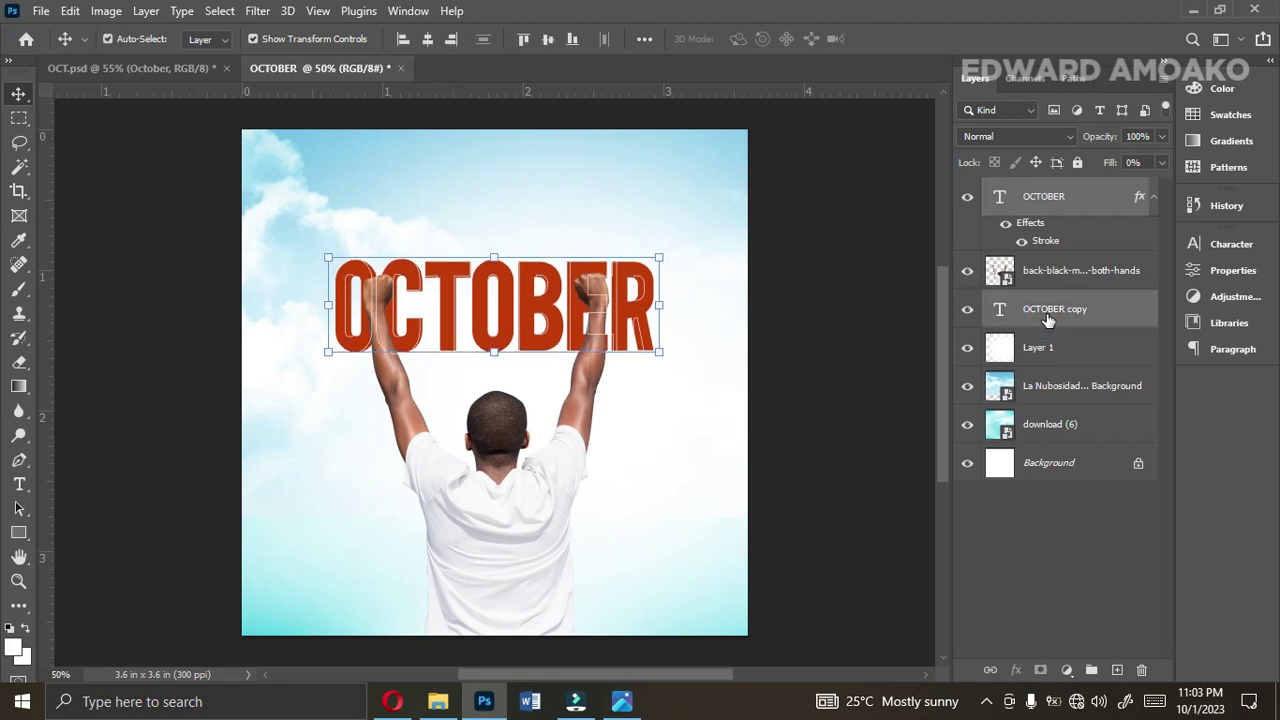
Compare with the headline in OCT.psd and enlarge both "OCTOBER" text layers slightly together
{"action": "left_click", "coordinate": [136, 64]}
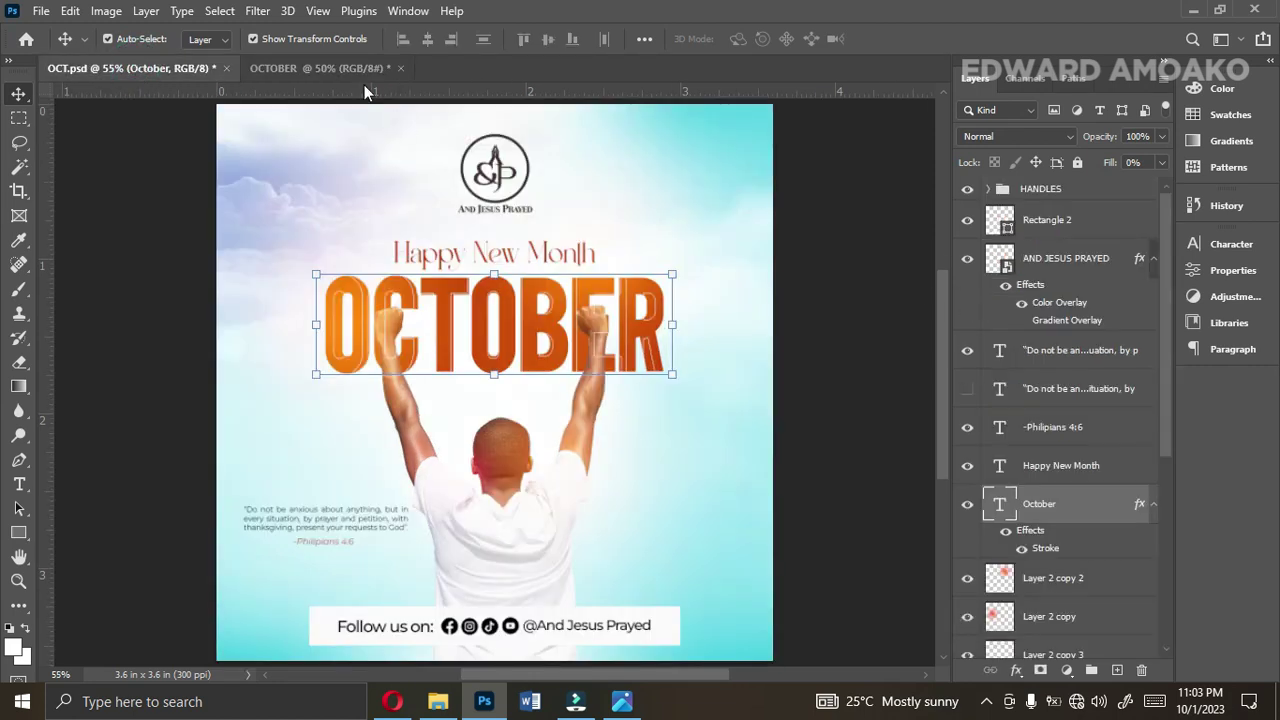
{"action": "left_click", "coordinate": [329, 70]}
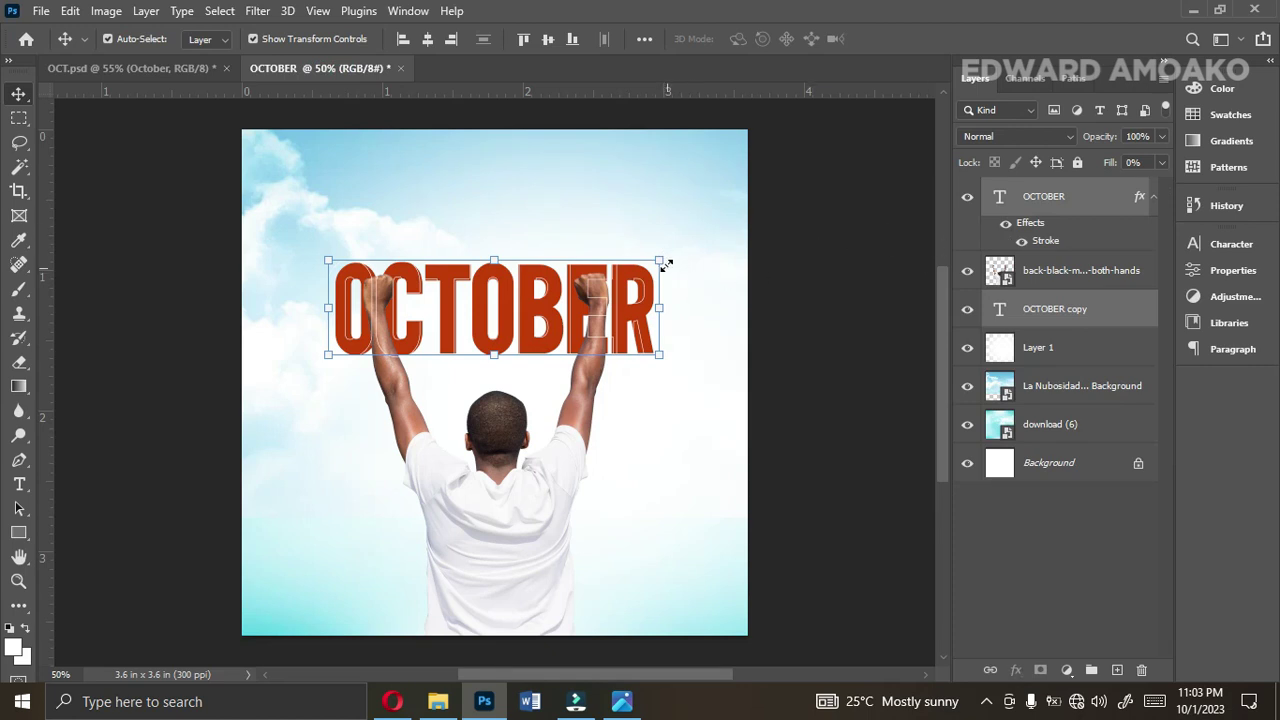
{"action": "left_click", "coordinate": [662, 263]}
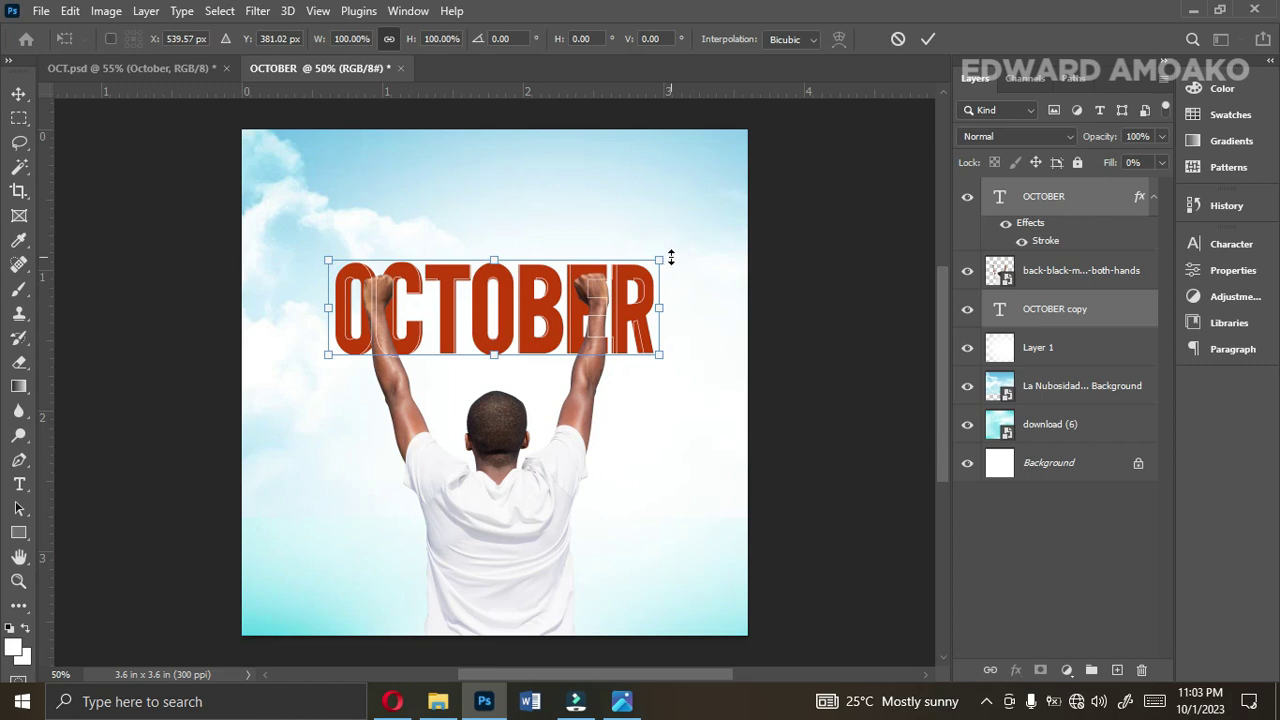
{"action": "left_click_drag", "start_coordinate": [660, 259], "coordinate": [666, 259]}
{"action": "double_click", "coordinate": [622, 328]}
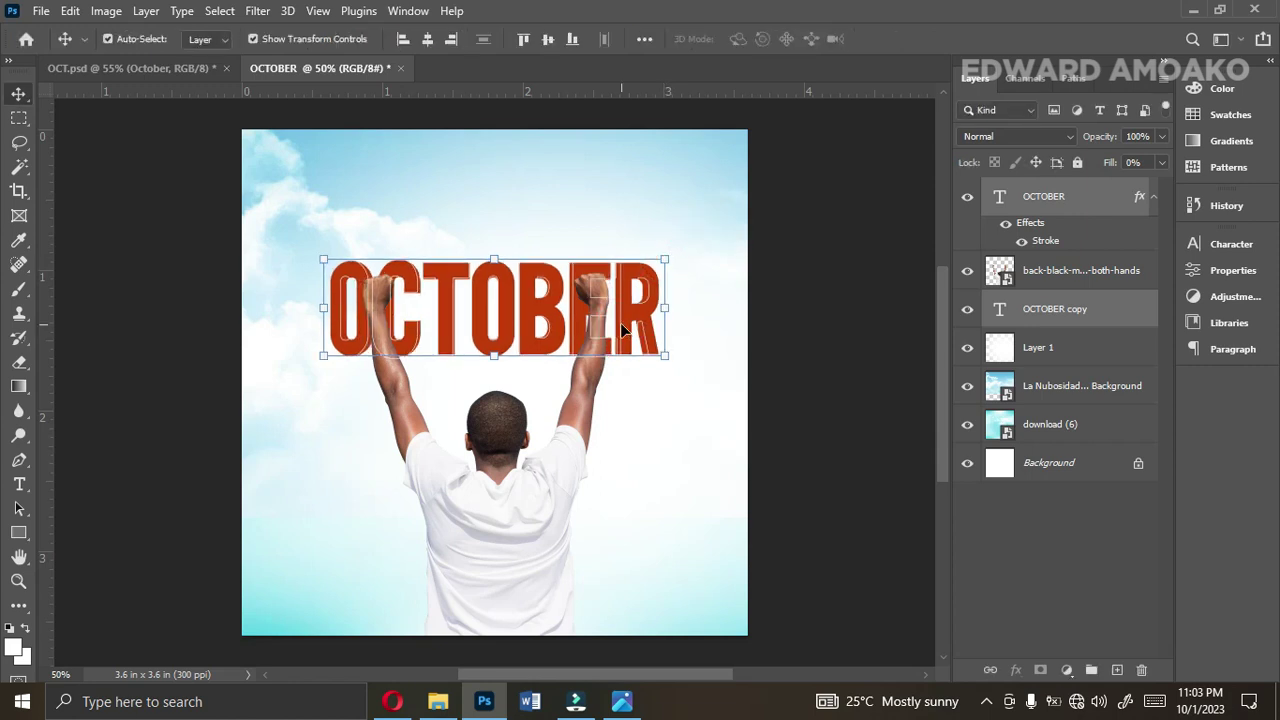
Nudge the enlarged "OCTOBER" layers further down so their upper edge sits just above the fists
{"action": "key", "text": "Down"}
{"action": "key", "text": "Down"}
{"action": "key", "text": "Down"}
{"action": "key", "text": "Down"}
{"action": "key", "text": "Down"}
{"action": "key", "text": "Down"}
{"action": "key", "text": "Down"}
{"action": "key", "text": "Down"}
{"action": "key", "text": "Down"}
{"action": "key", "text": "Down"}
{"action": "key", "text": "Down"}
{"action": "key", "text": "Down"}
{"action": "key", "text": "Down"}
{"action": "key", "text": "Down"}
{"action": "key", "text": "Down"}
{"action": "key", "text": "Down"}
{"action": "key", "text": "Down"}
{"action": "key", "text": "Down"}
{"action": "key", "text": "Down"}
{"action": "key", "text": "Down"}
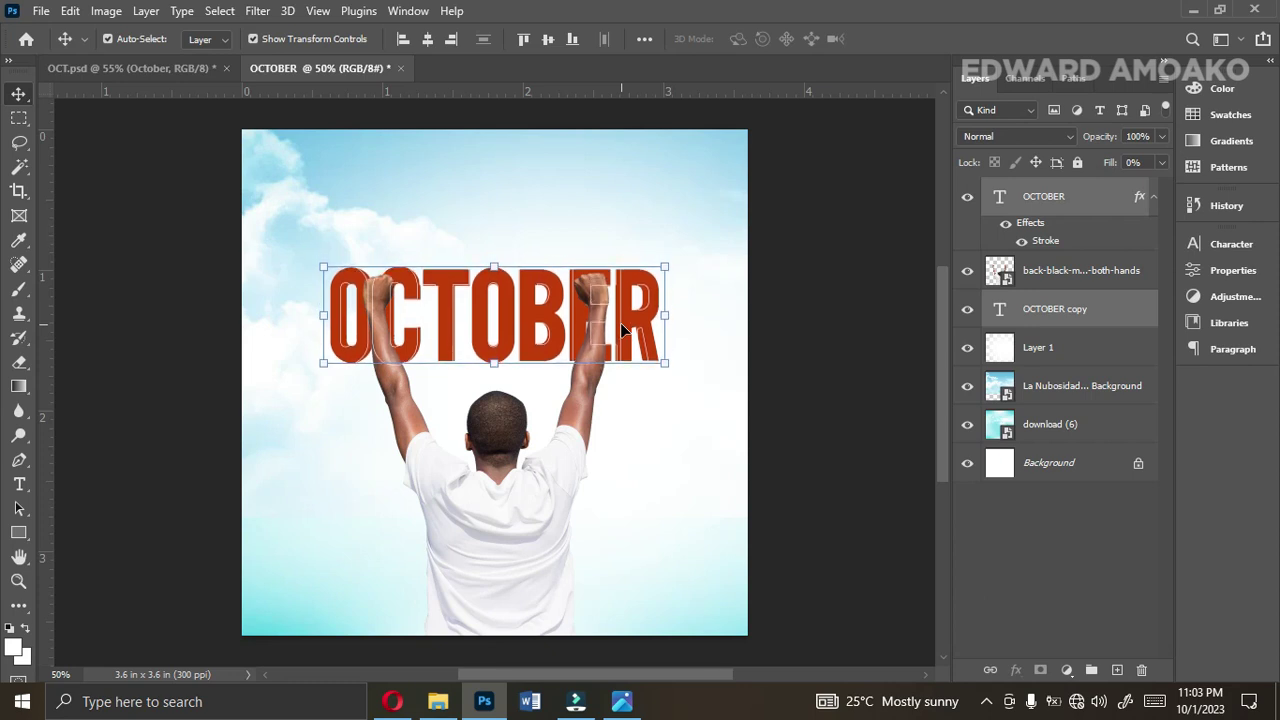
Scale the man image down to about 14.80% from its bottom edge so the fists sit lower within "OCTOBER"
{"action": "left_click", "coordinate": [437, 521]}
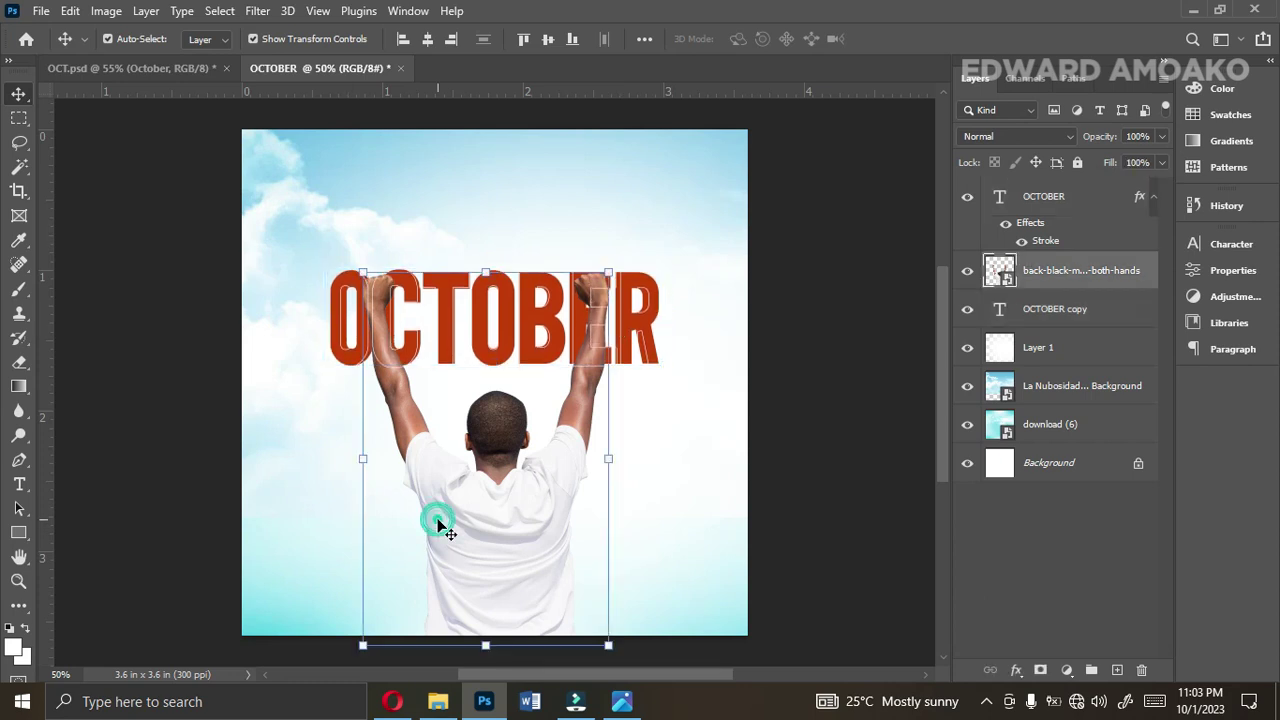
{"action": "left_click_drag", "start_coordinate": [489, 266], "coordinate": [486, 296]}
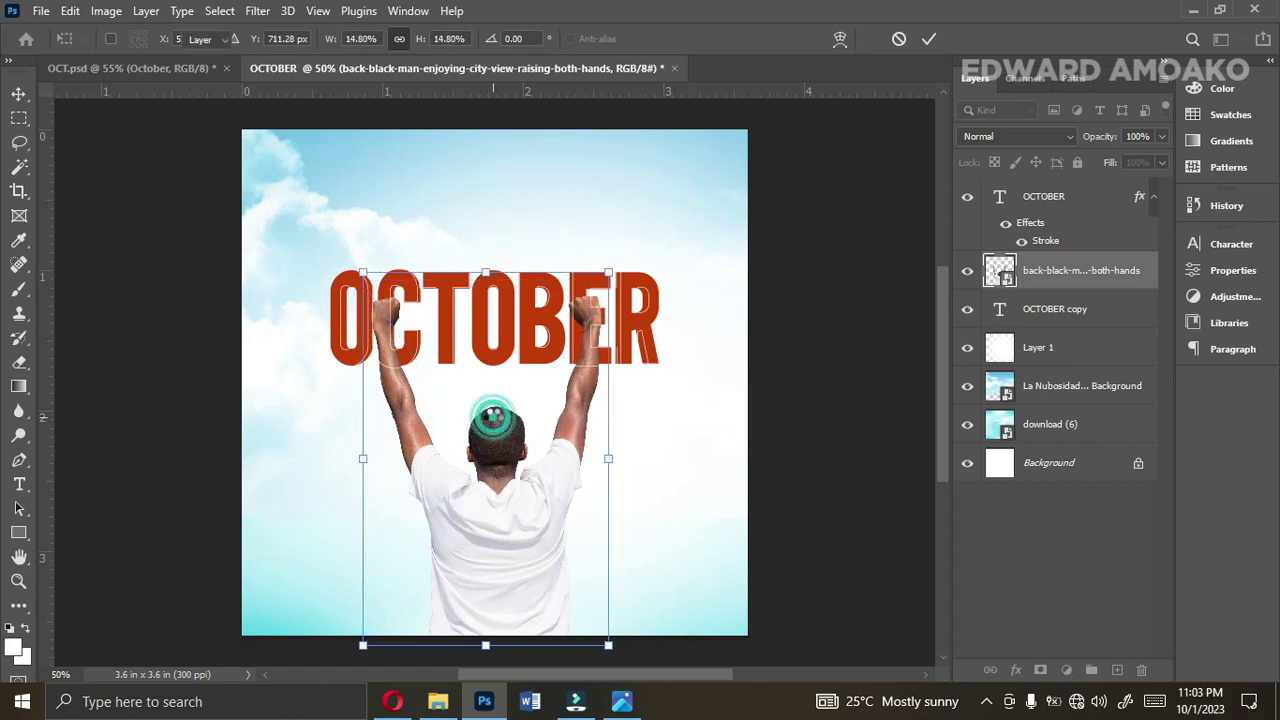
{"action": "key", "text": "Return"}
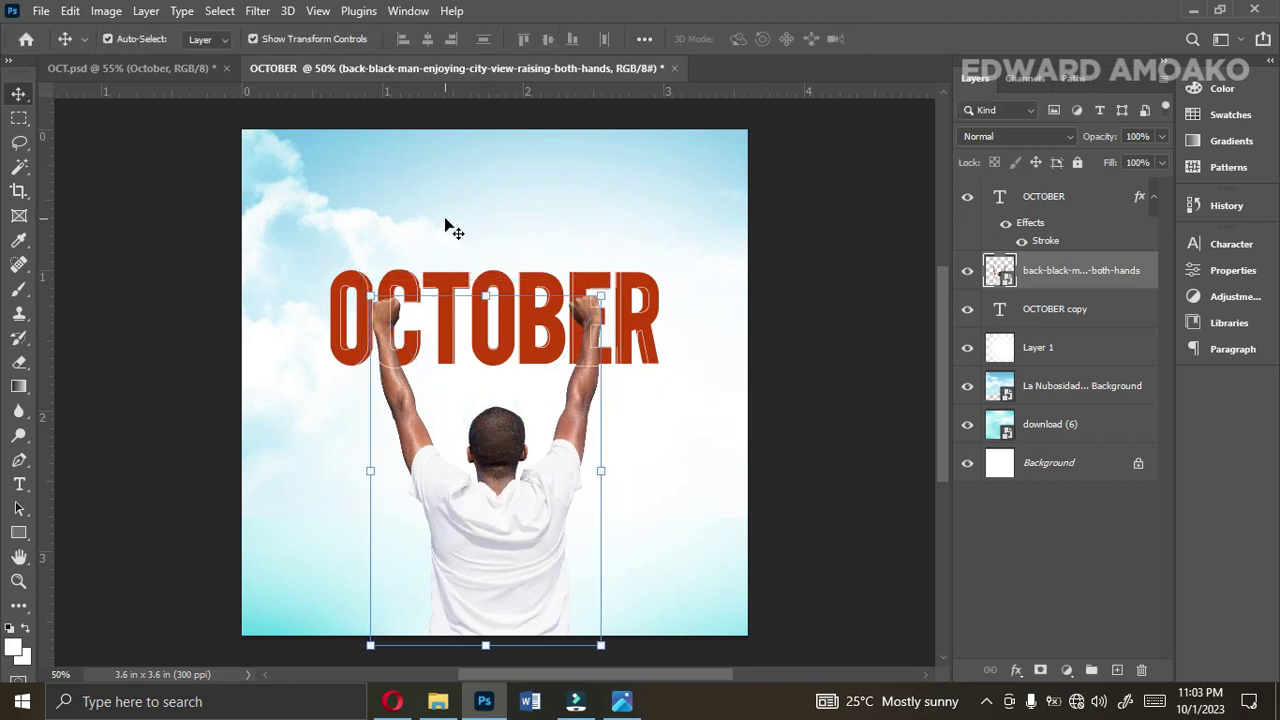
Pick up the Bizantheum type settings from the "Happy New Month" text in OCT.psd and show its character settings
{"action": "left_click", "coordinate": [19, 484]}
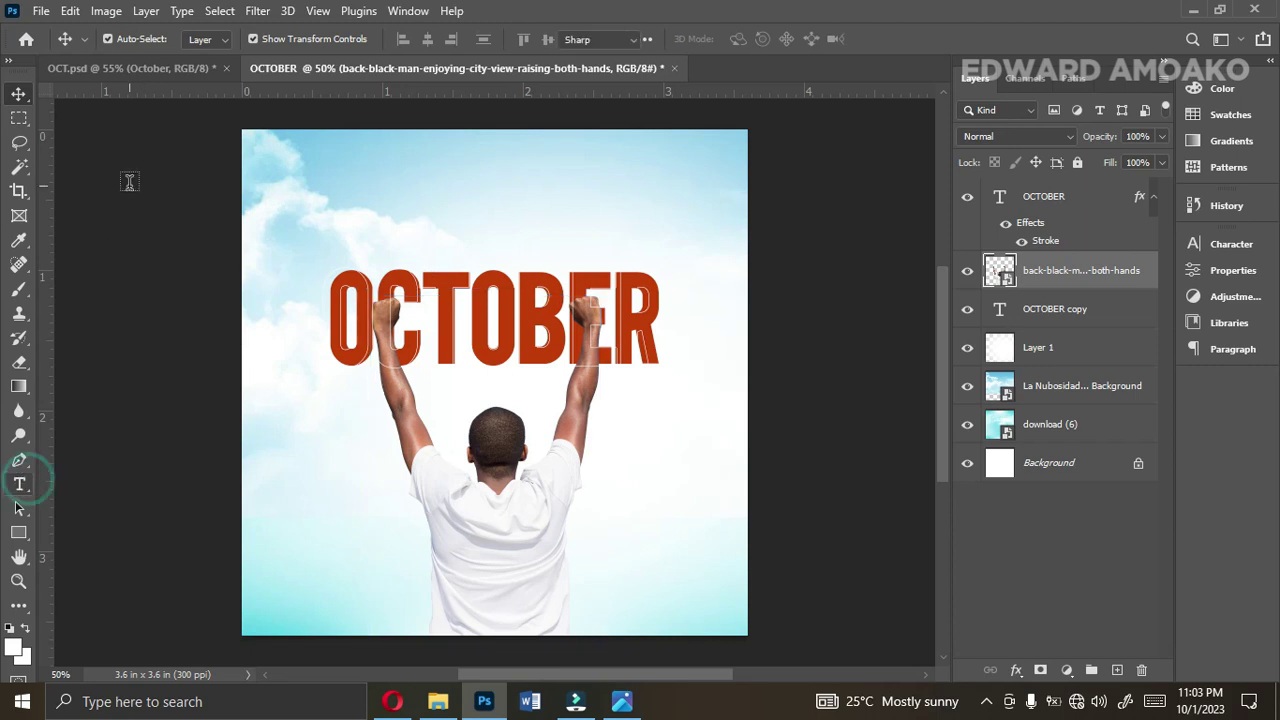
{"action": "left_click", "coordinate": [133, 69]}
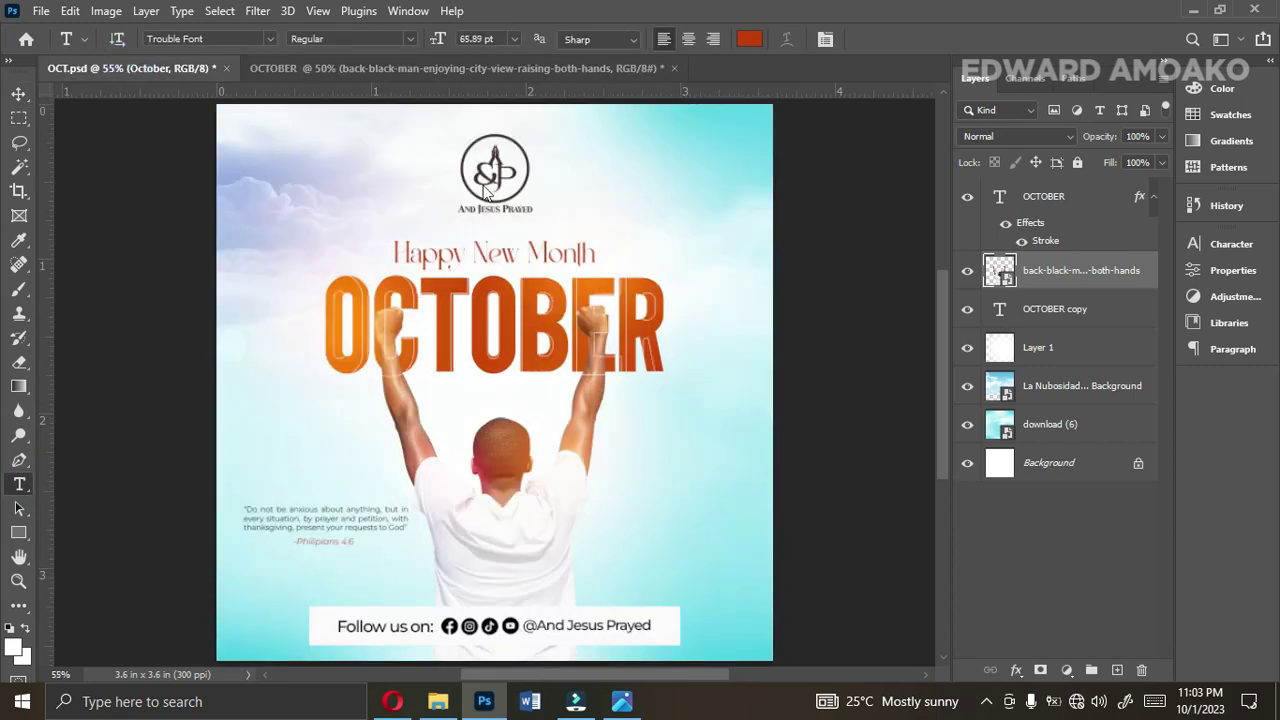
{"action": "left_click", "coordinate": [514, 247]}
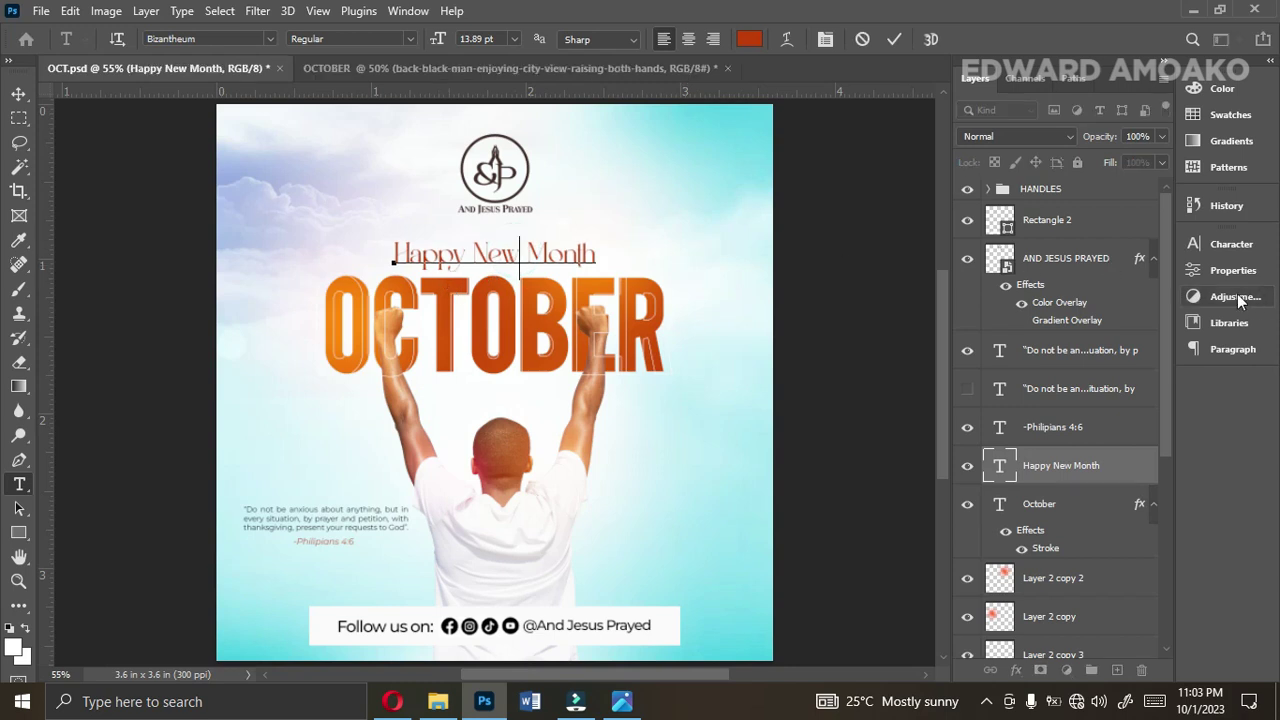
{"action": "left_click", "coordinate": [1231, 244]}
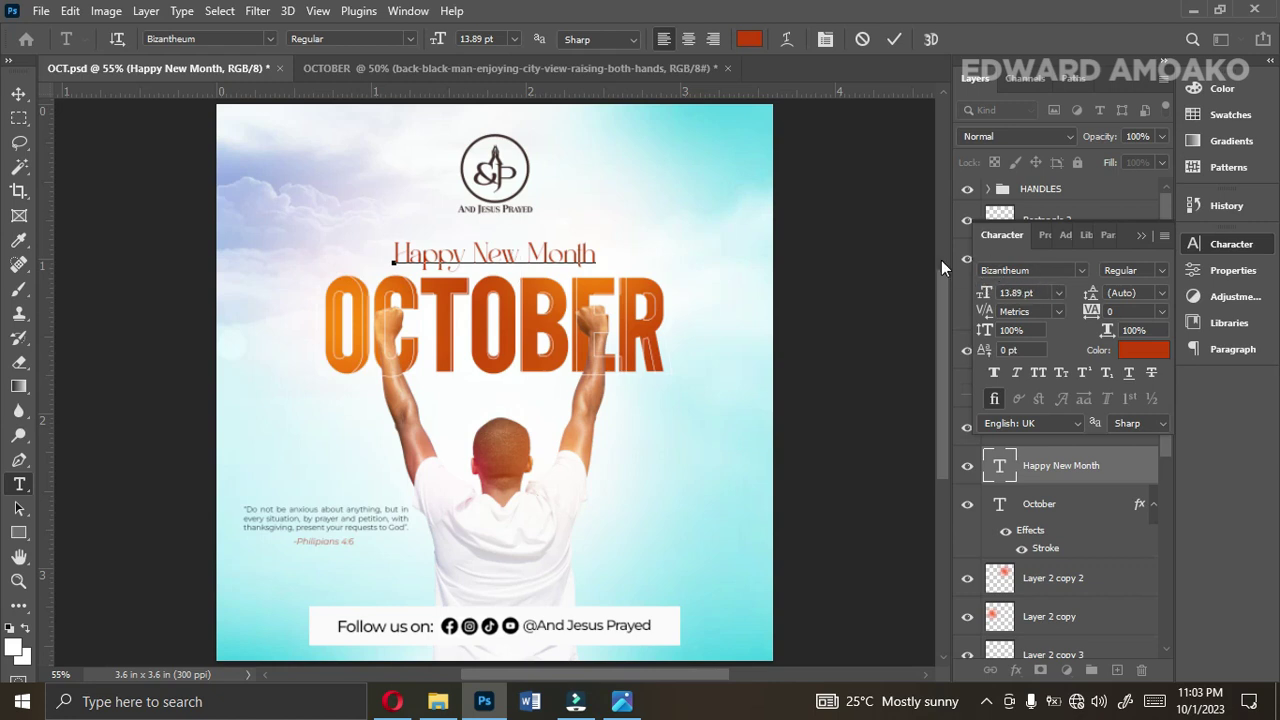
Add the text "Happy New Month" in Bizantheum above "OCTOBER" in the new flyer document
{"action": "left_click", "coordinate": [485, 69]}
{"action": "left_click", "coordinate": [479, 224]}
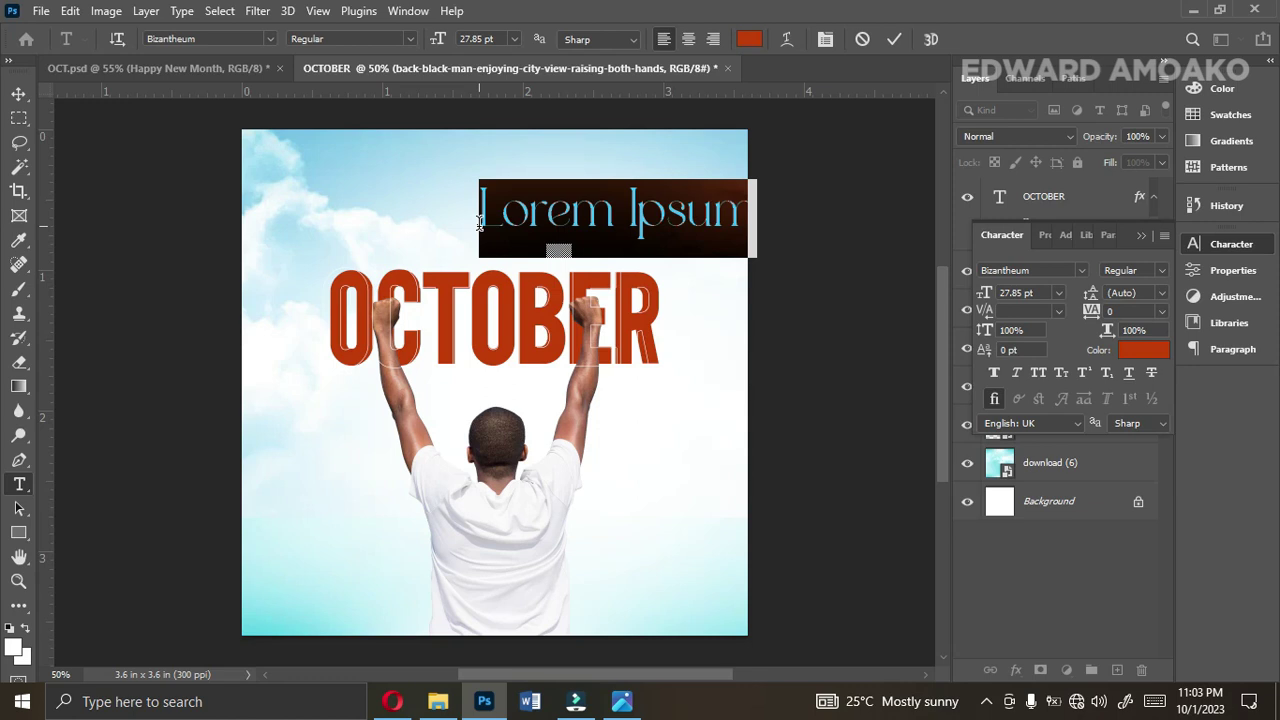
{"action": "type", "text": "G"}
{"action": "key", "text": "BackSpace"}
{"action": "type", "text": "Happy N"}
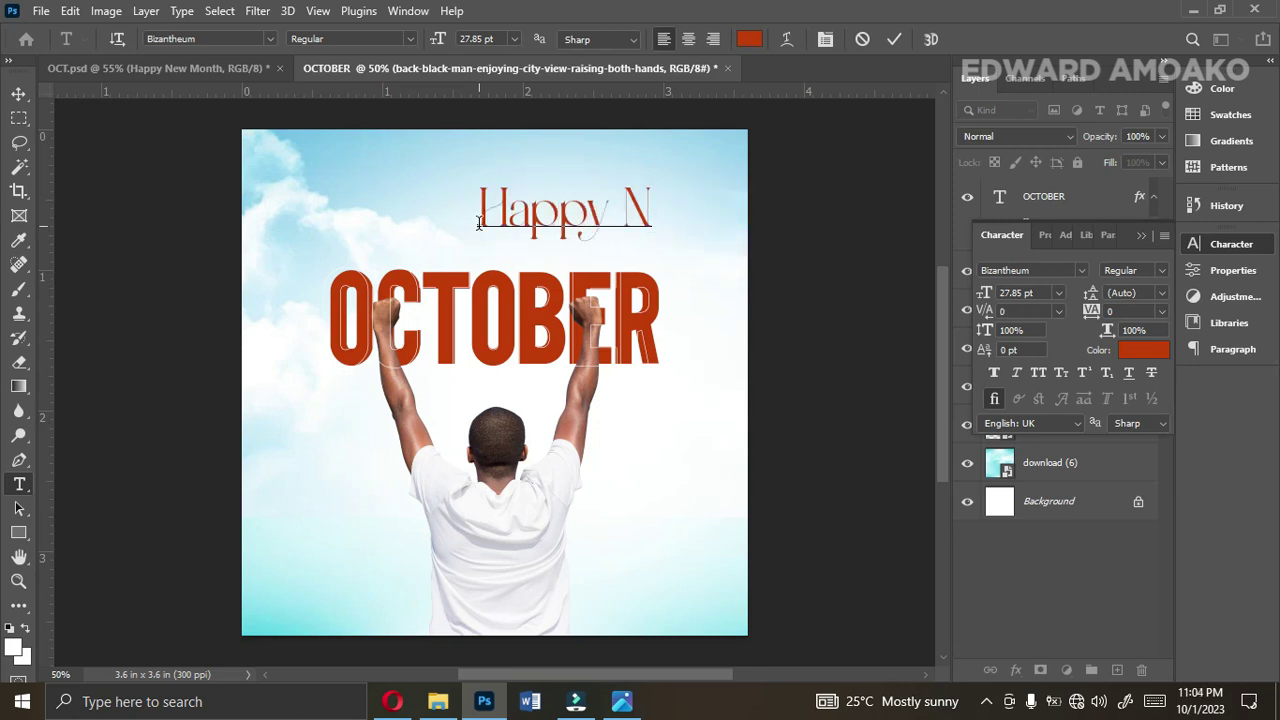
{"action": "type", "text": "ew Mon"}
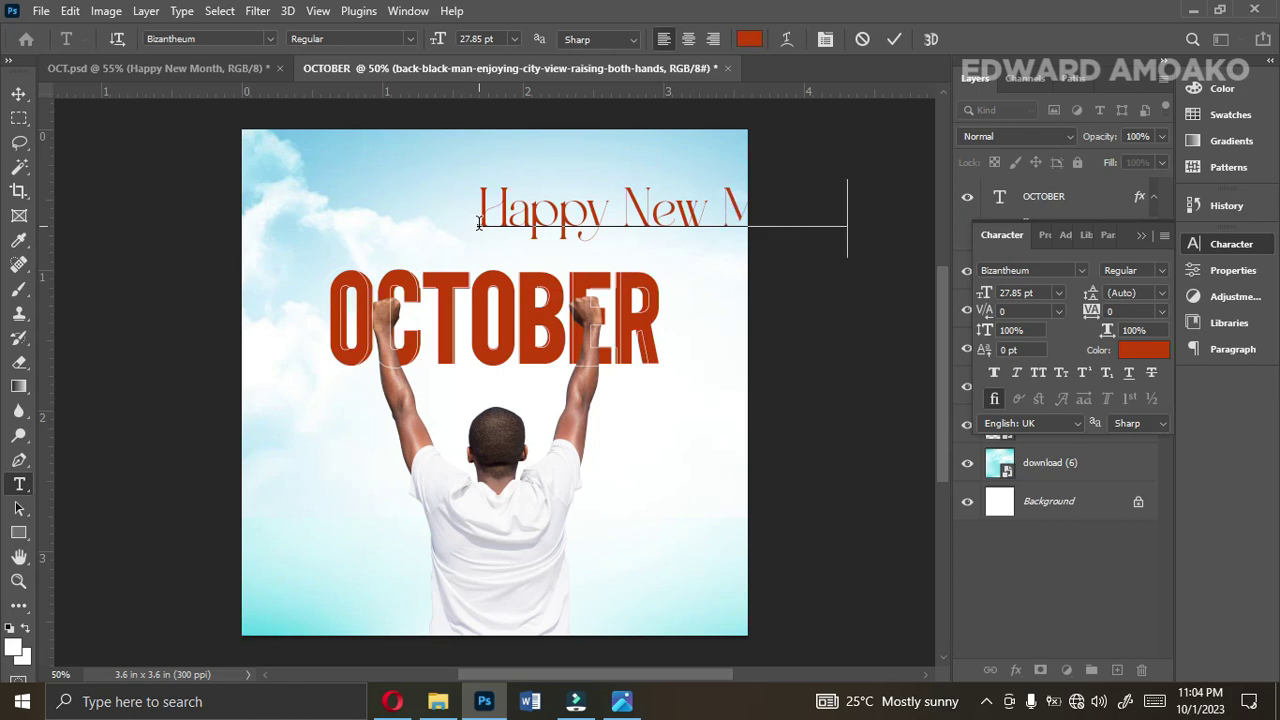
{"action": "left_click", "coordinate": [895, 40]}
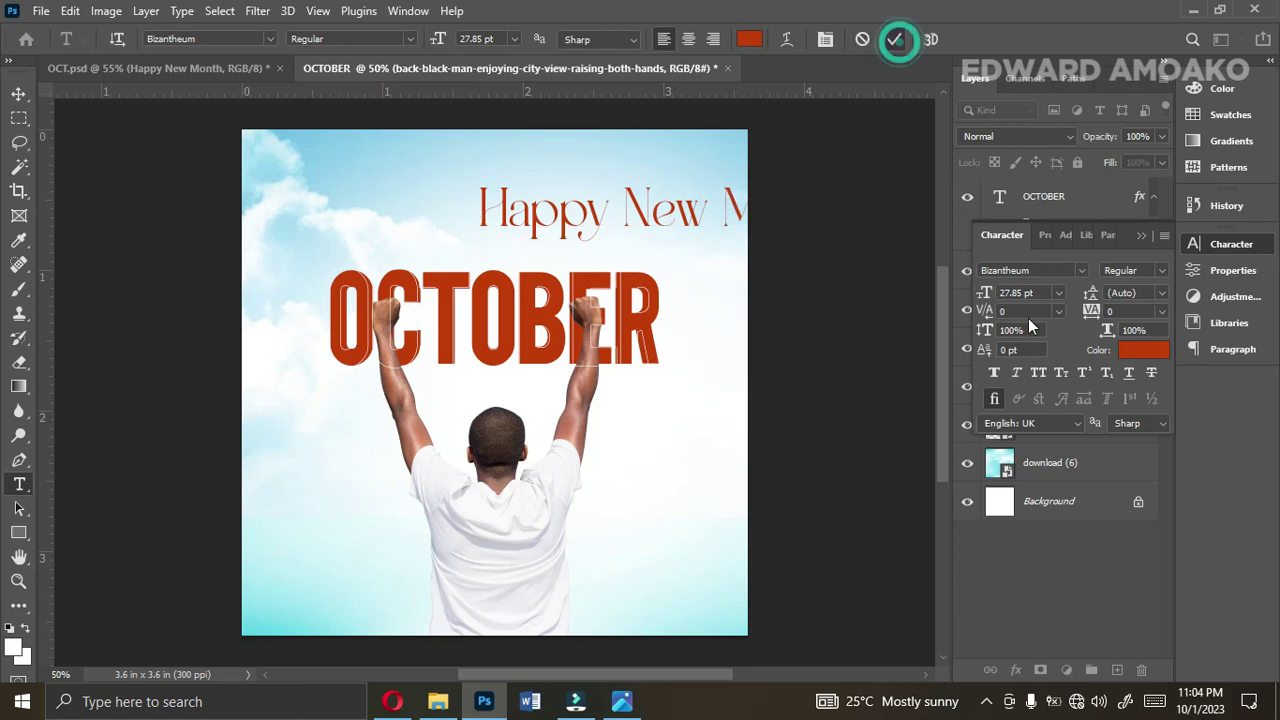
Set the "Happy New Month" text size to 10 pt and switch to the Move tool
{"action": "left_click", "coordinate": [1056, 292]}
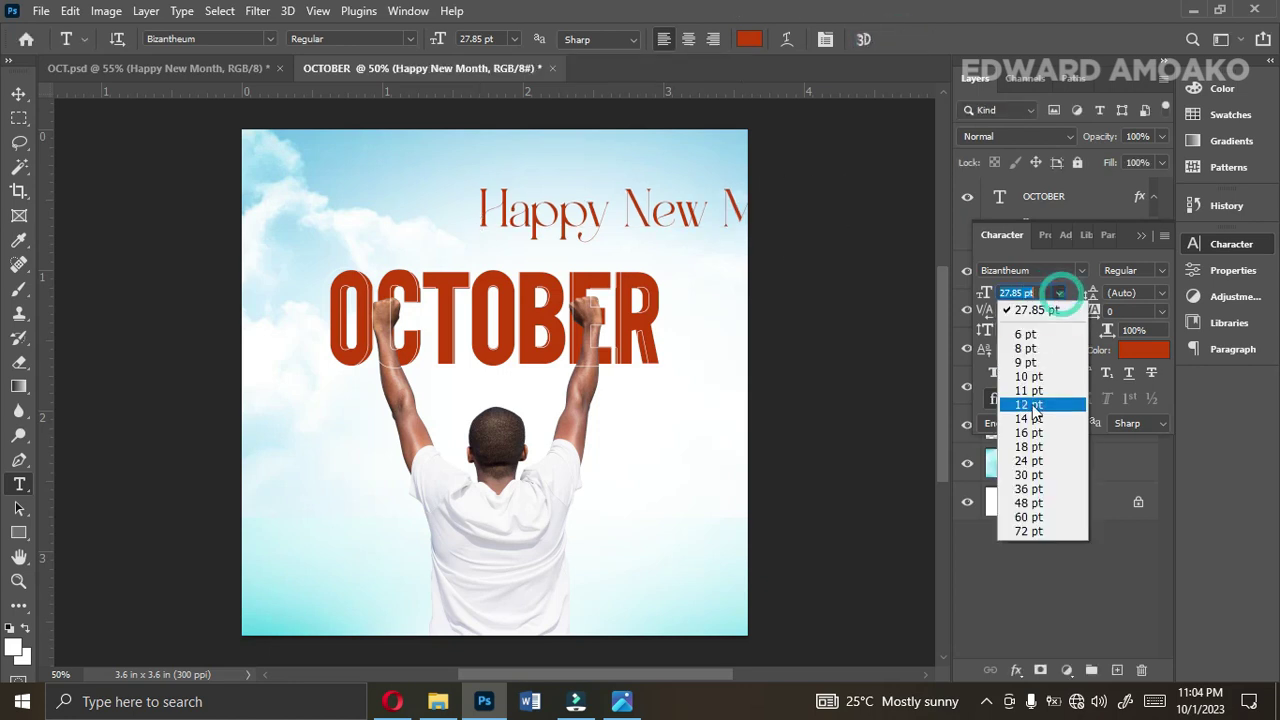
{"action": "left_click", "coordinate": [1023, 377]}
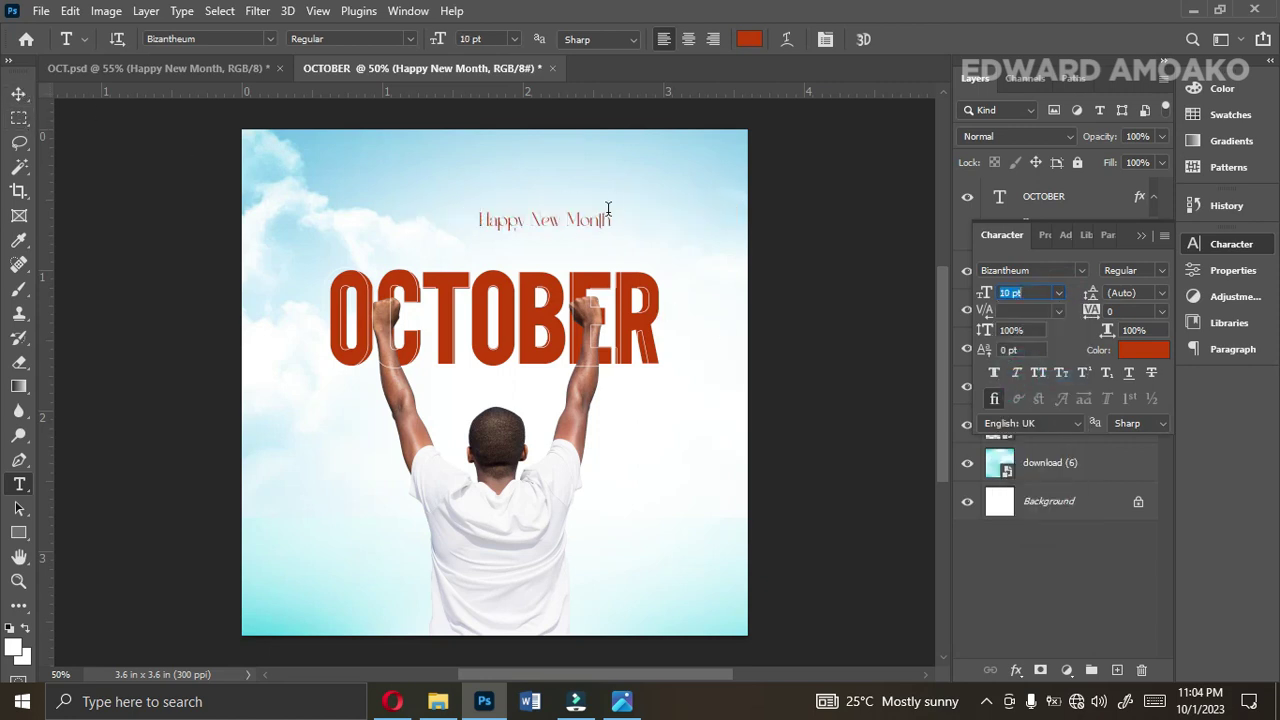
{"action": "left_click", "coordinate": [19, 93]}
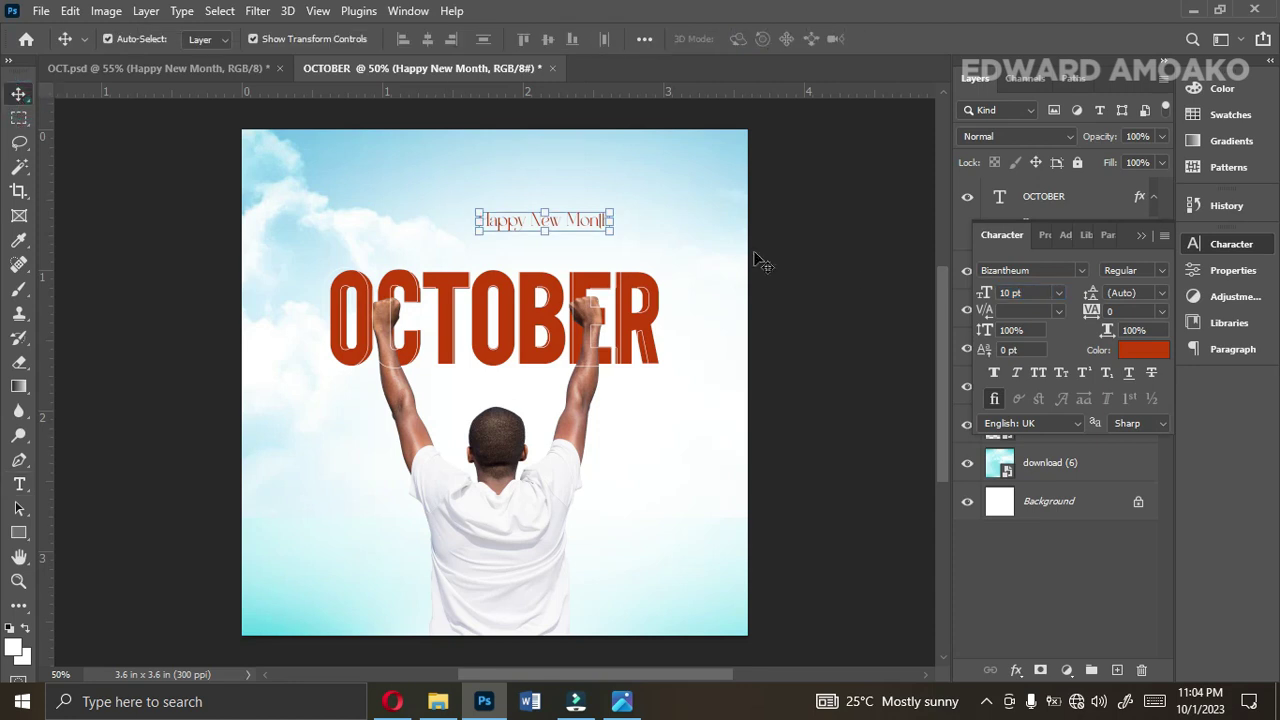
Enlarge the "Happy New Month" text to 14 pt and centre it just above "OCTOBER"
{"action": "left_click", "coordinate": [1059, 292]}
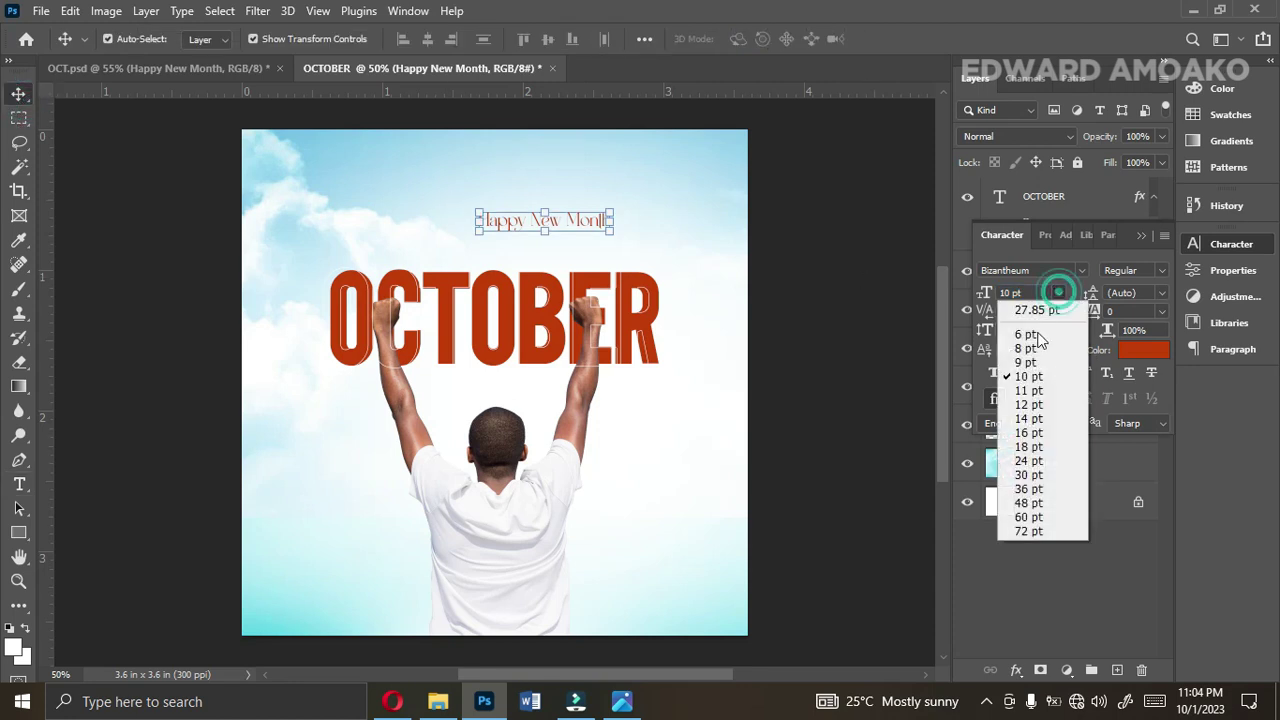
{"action": "left_click", "coordinate": [1028, 404]}
{"action": "left_click_drag", "start_coordinate": [597, 220], "coordinate": [565, 246]}
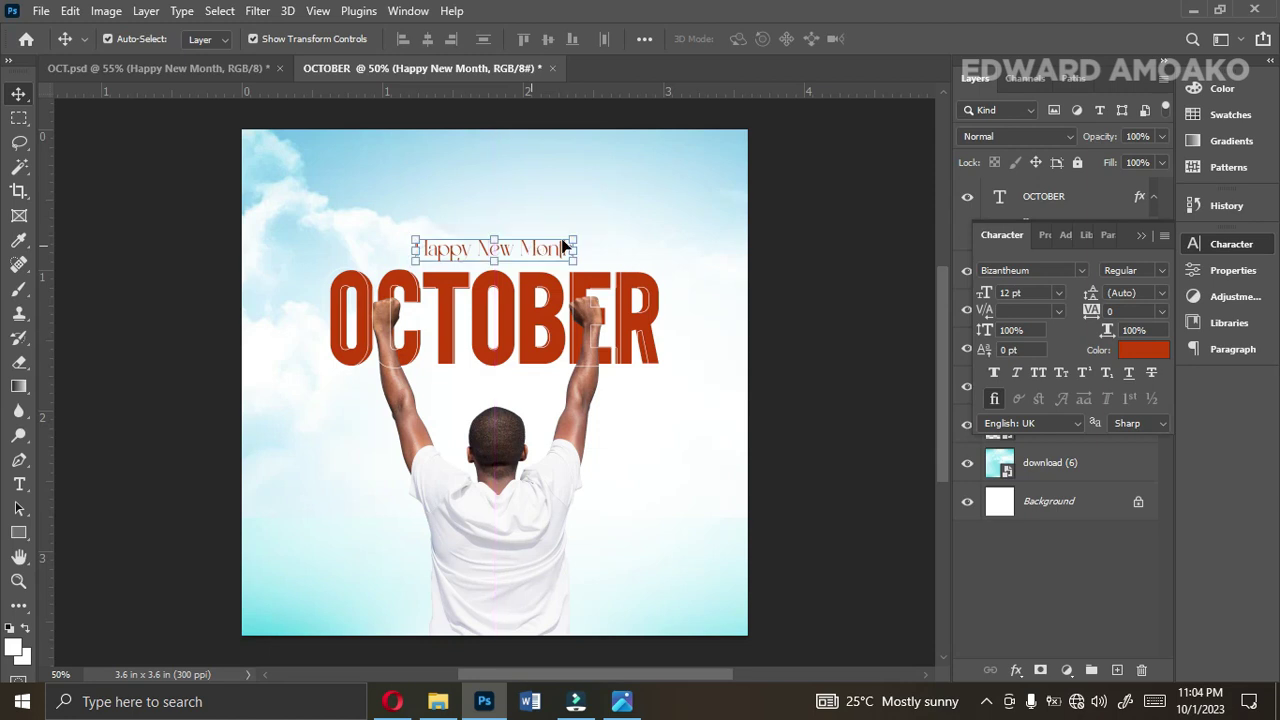
{"action": "left_click", "coordinate": [1058, 293]}
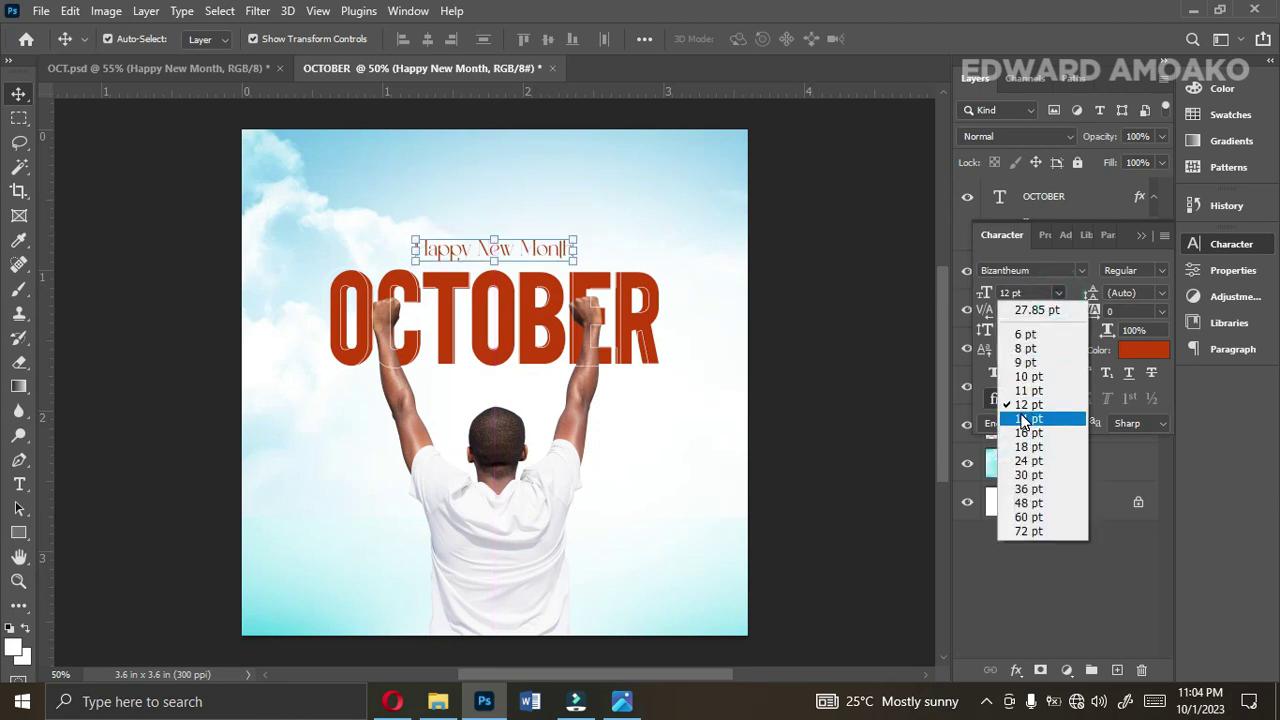
{"action": "left_click", "coordinate": [1024, 420]}
Duplicate the "Happy New Month" text above the original and replace the copy's wording with "Church Logo"
{"action": "left_click_drag", "start_coordinate": [573, 258], "coordinate": [537, 183]}
{"action": "double_click", "coordinate": [537, 183]}
{"action": "type", "text": "Church Logo"}
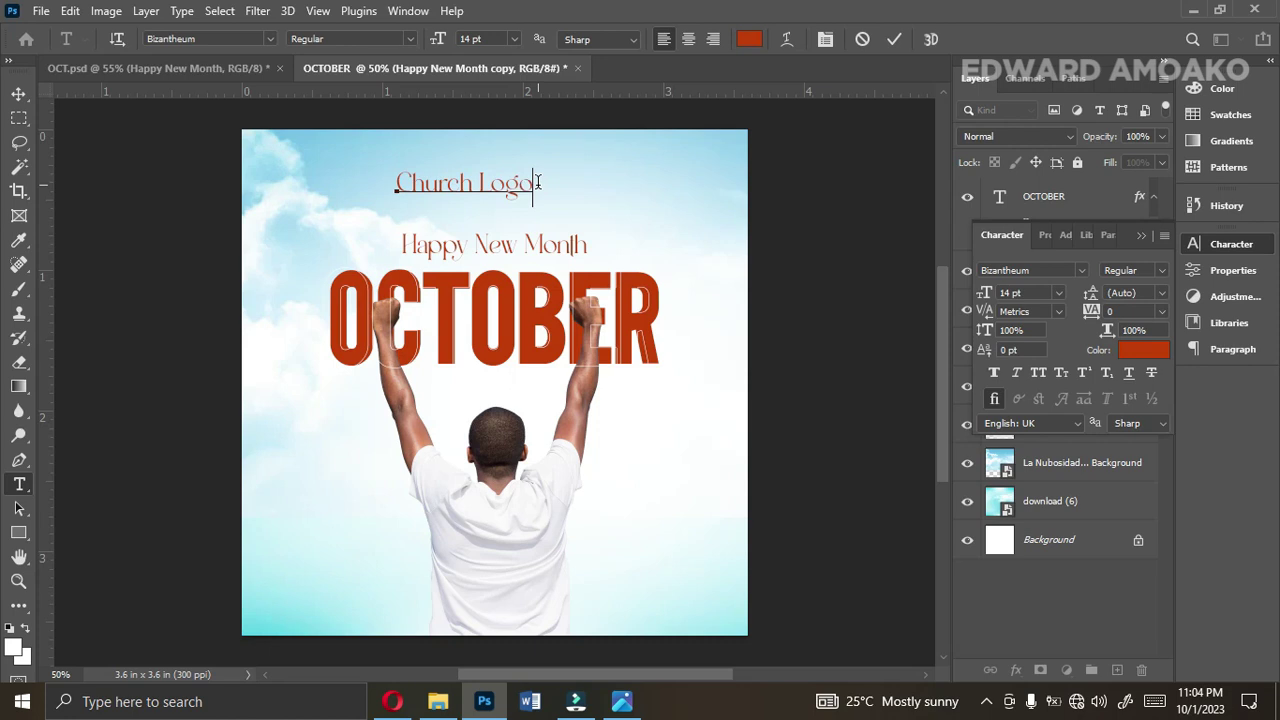
{"action": "left_click", "coordinate": [894, 38]}
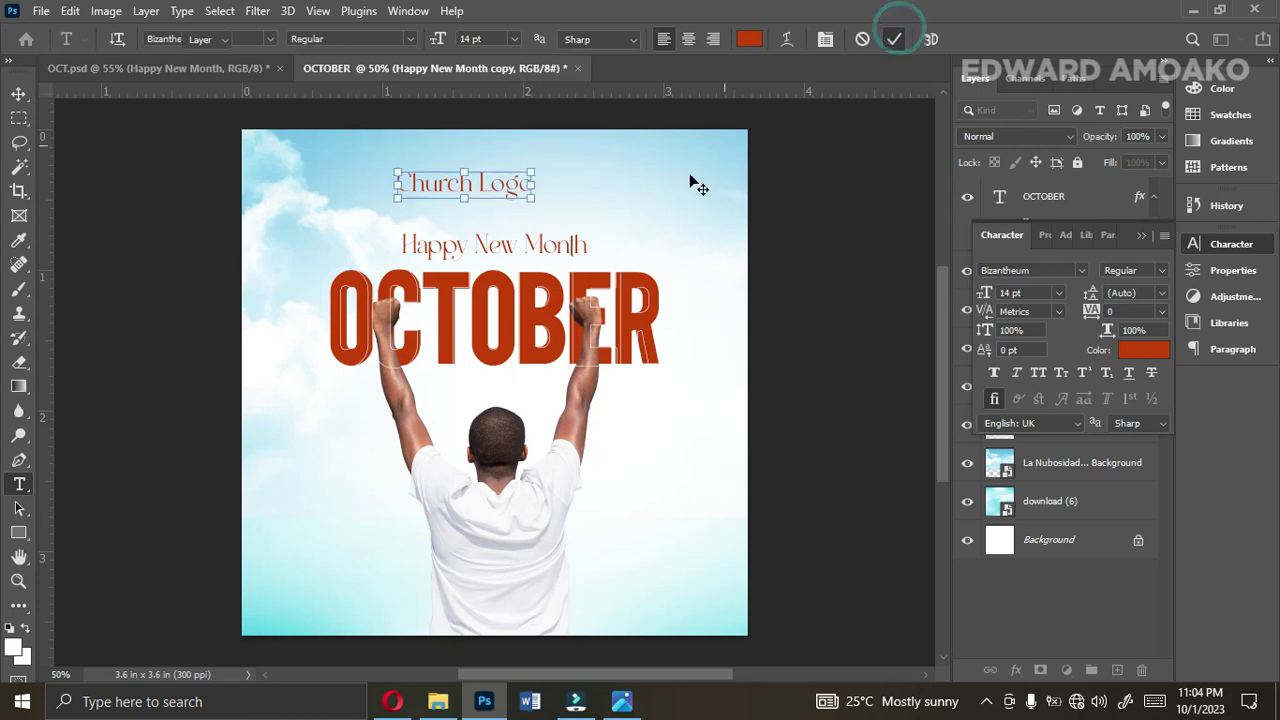
{"action": "key", "text": "v"}
Colour the "Church Logo" text black (000000), scale it to about 74.44%, and centre it near the top of the flyer
{"action": "left_click", "coordinate": [1140, 357]}
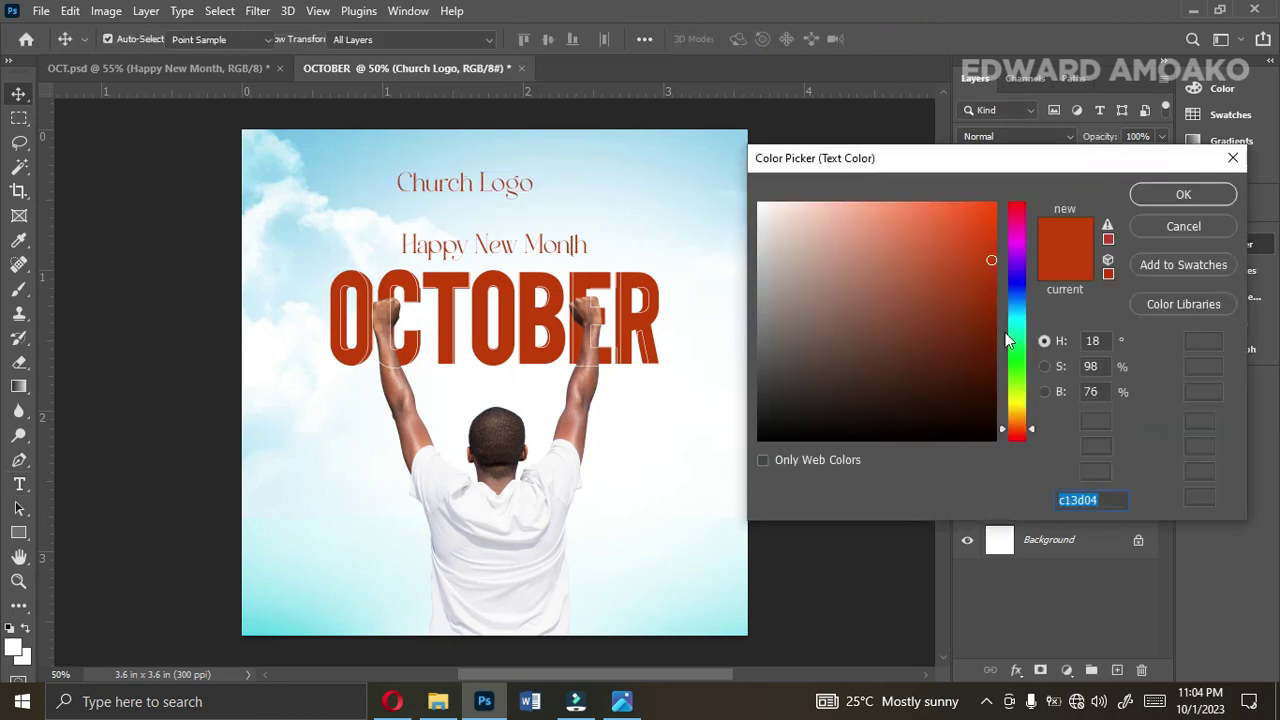
{"action": "type", "text": "000000"}
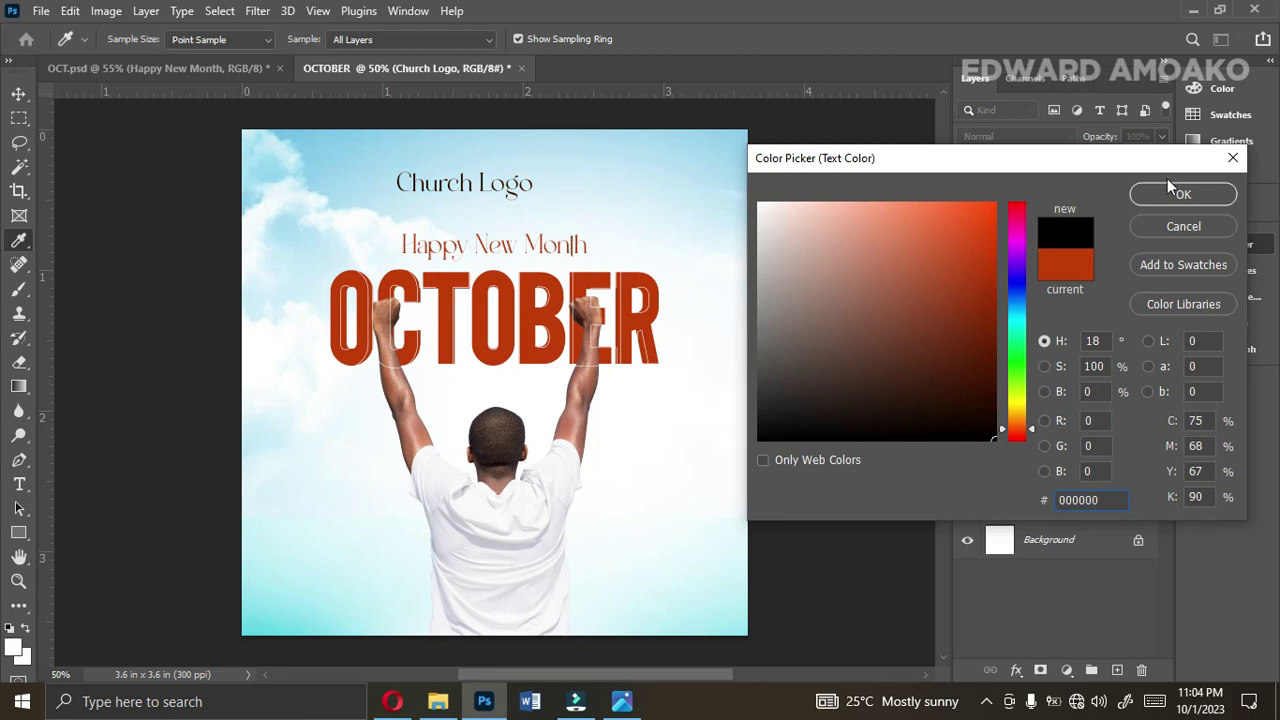
{"action": "left_click", "coordinate": [1168, 194]}
{"action": "left_click_drag", "start_coordinate": [403, 183], "coordinate": [490, 188]}
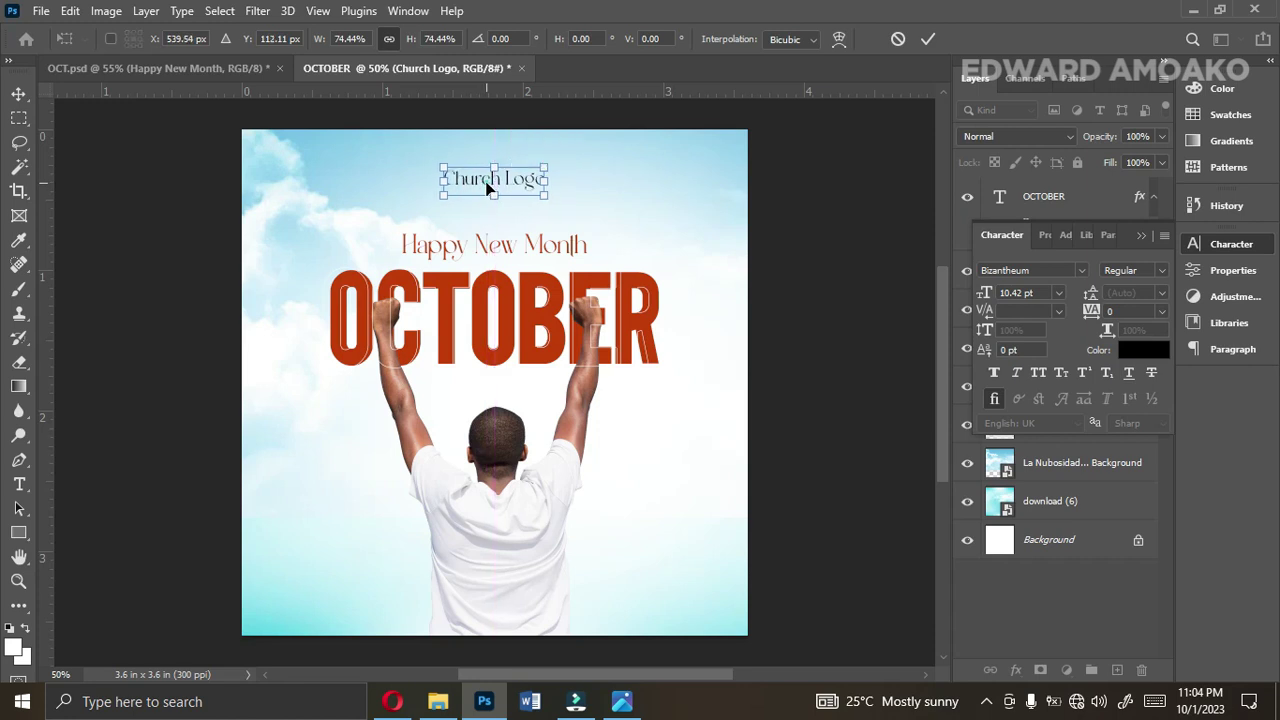
{"action": "key", "text": "Return"}
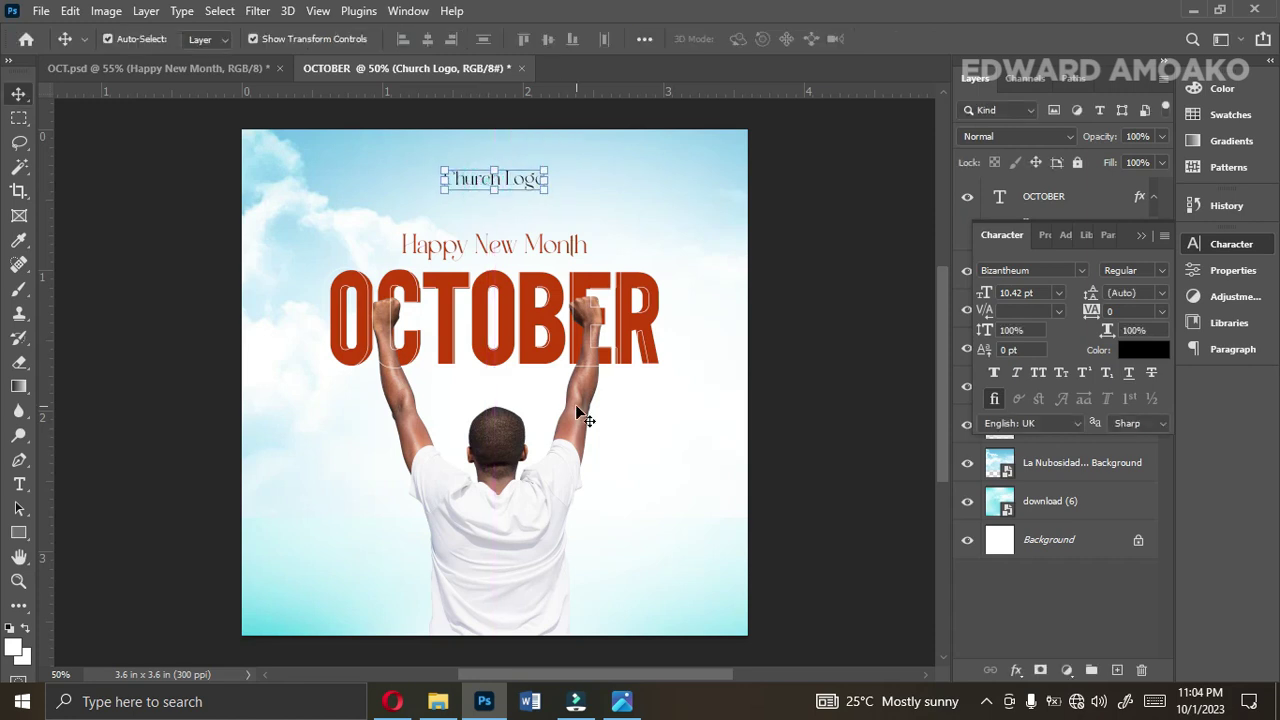
In OCT.psd, collapse the HANDLES group and select it together with the Rectangle 2 layer
{"action": "left_click", "coordinate": [200, 69]}
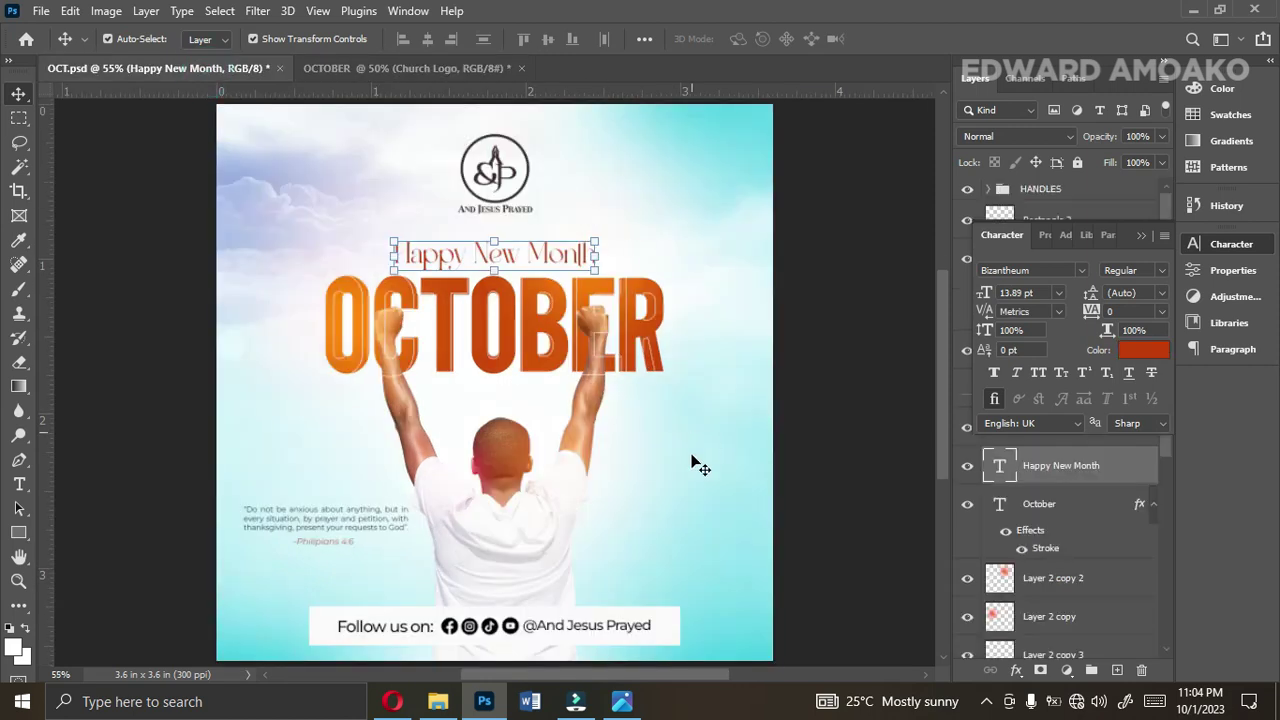
{"action": "left_click", "coordinate": [1139, 238]}
{"action": "left_click", "coordinate": [627, 632]}
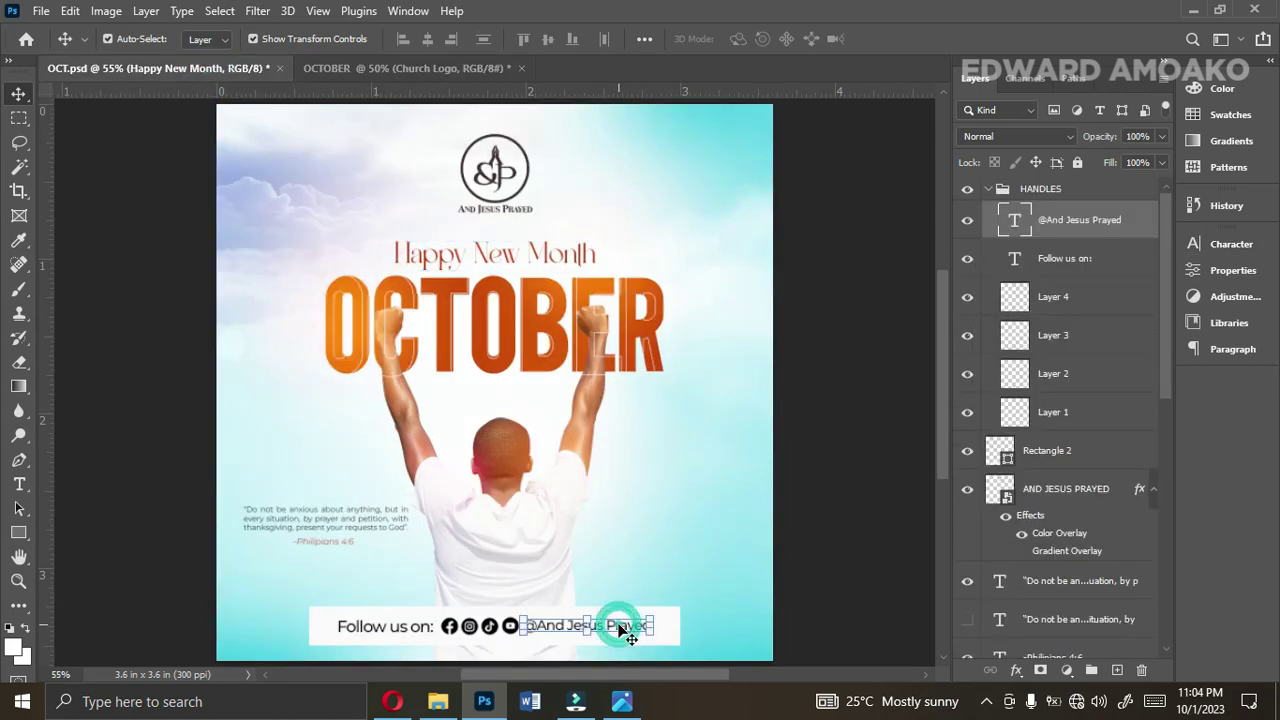
{"action": "left_click", "coordinate": [1000, 189]}
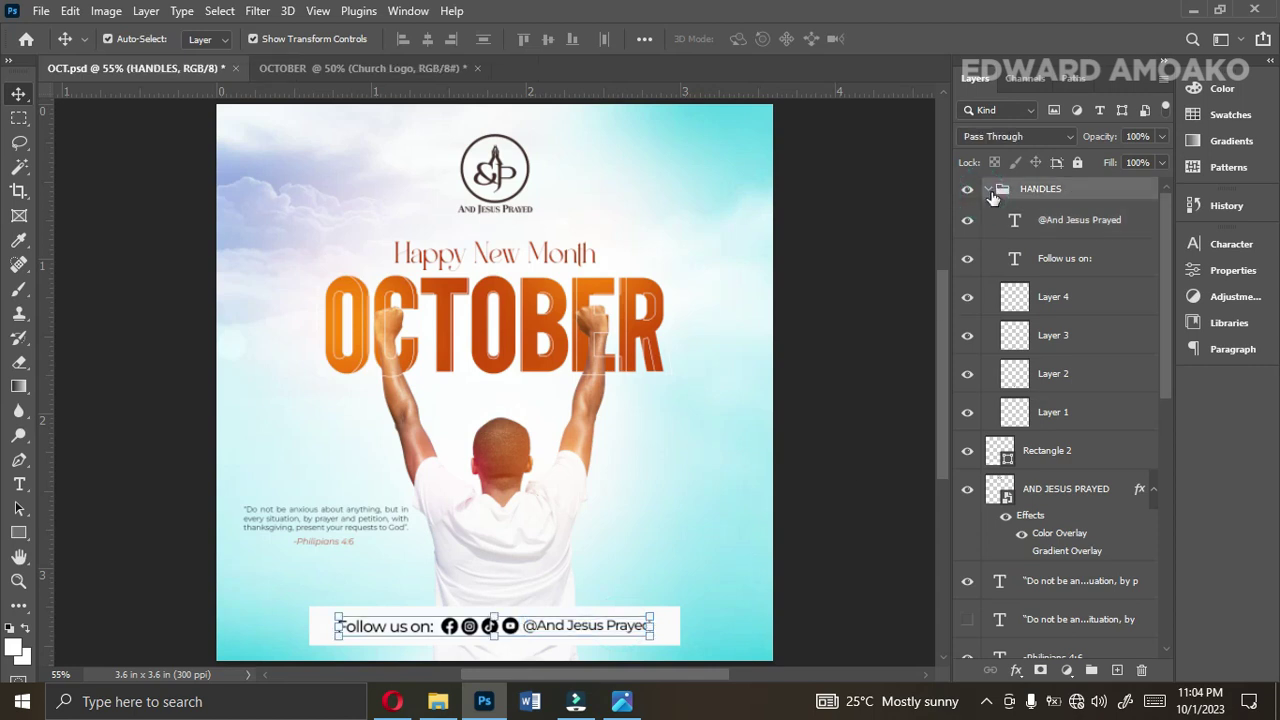
{"action": "left_click", "coordinate": [988, 189]}
{"action": "left_click", "coordinate": [1045, 231], "text": "ctrl"}
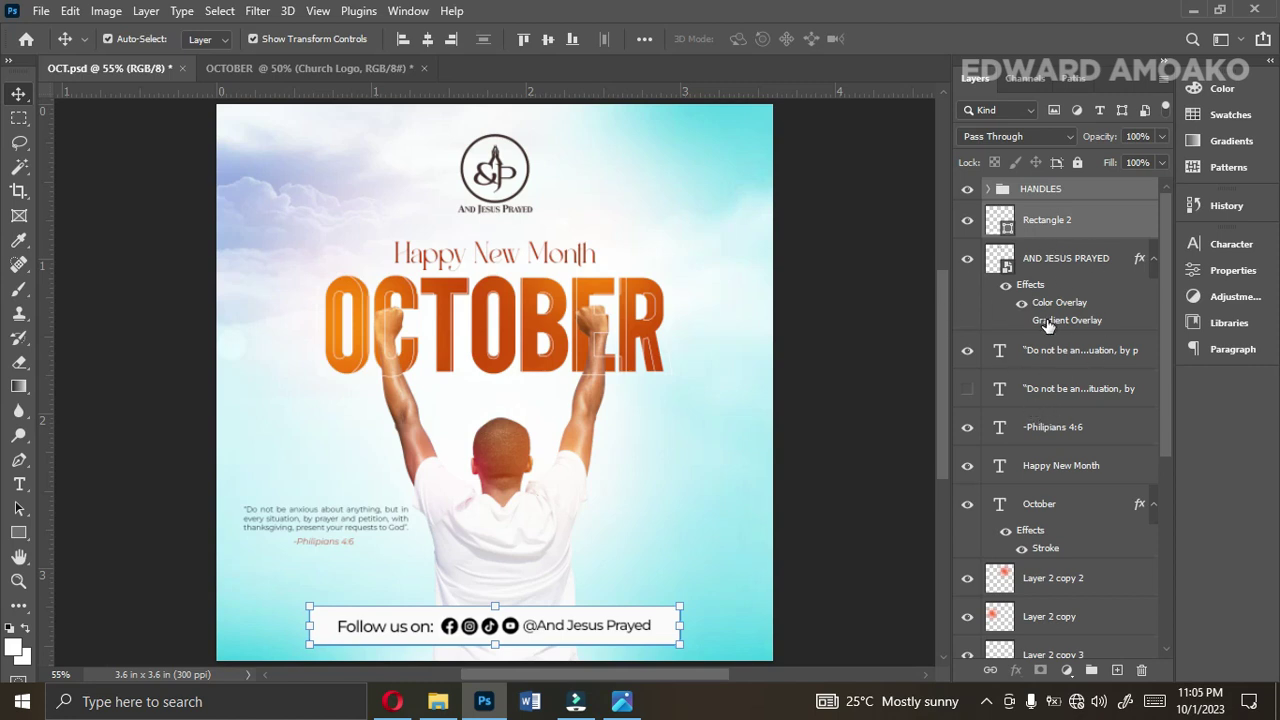
Duplicate the selected HANDLES group and Rectangle 2 into the OCTOBER document and switch to that document
{"action": "left_click", "coordinate": [146, 11]}
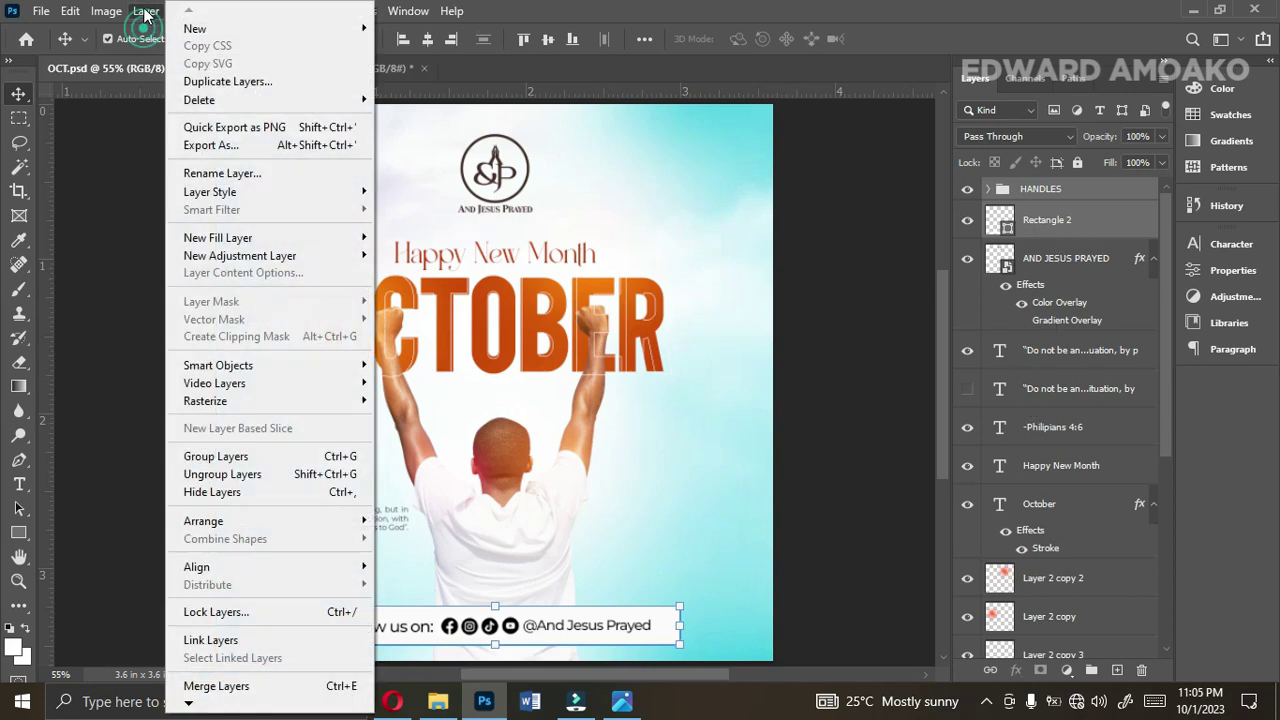
{"action": "left_click", "coordinate": [203, 84]}
{"action": "left_click", "coordinate": [559, 250]}
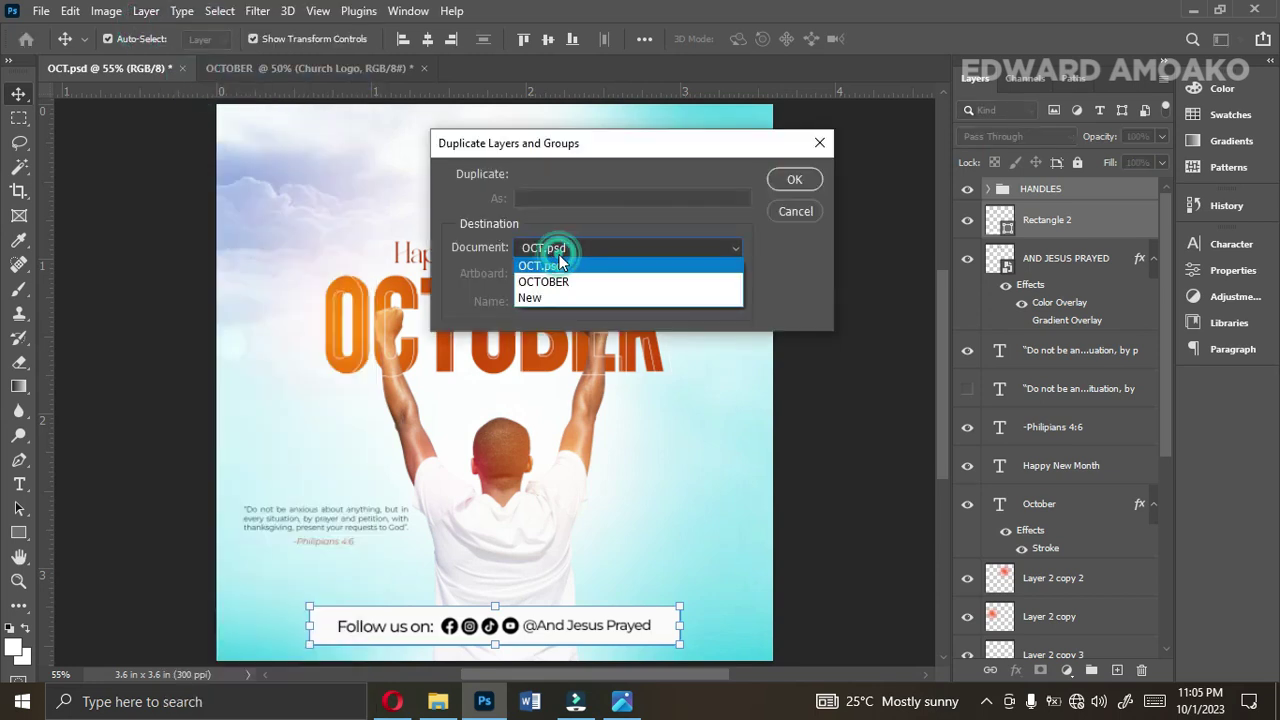
{"action": "left_click", "coordinate": [546, 284]}
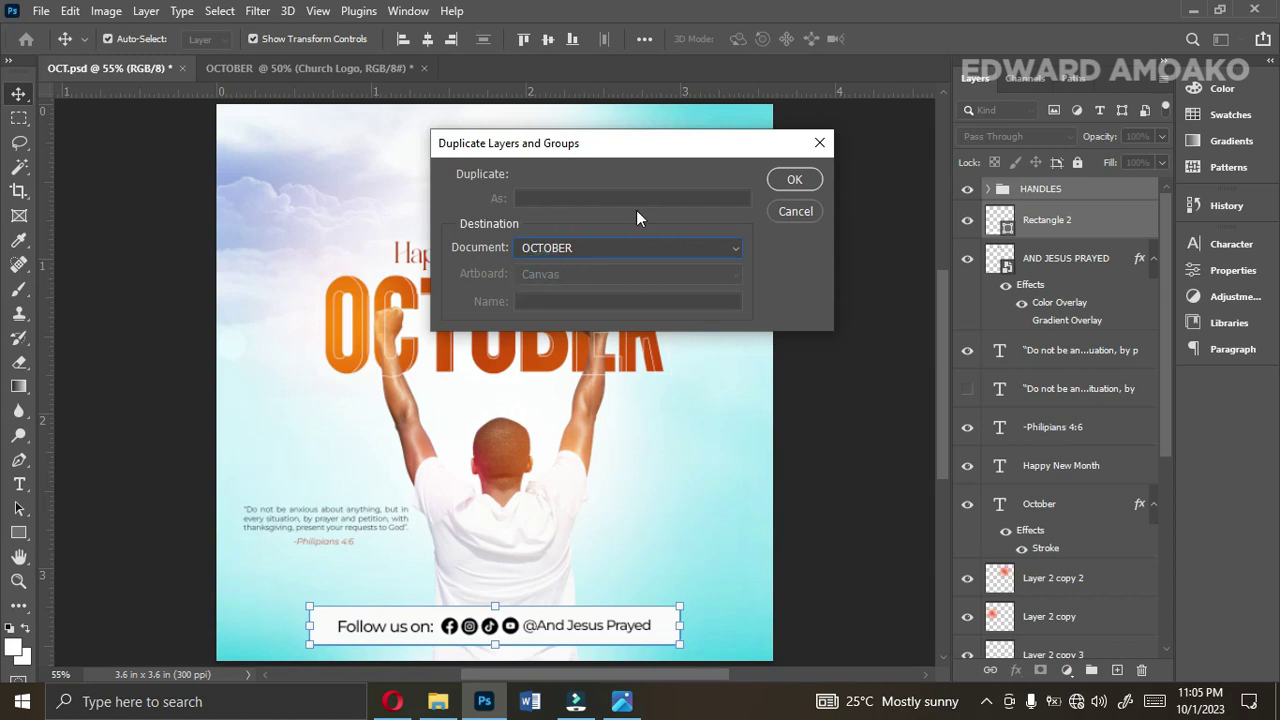
{"action": "left_click", "coordinate": [792, 184]}
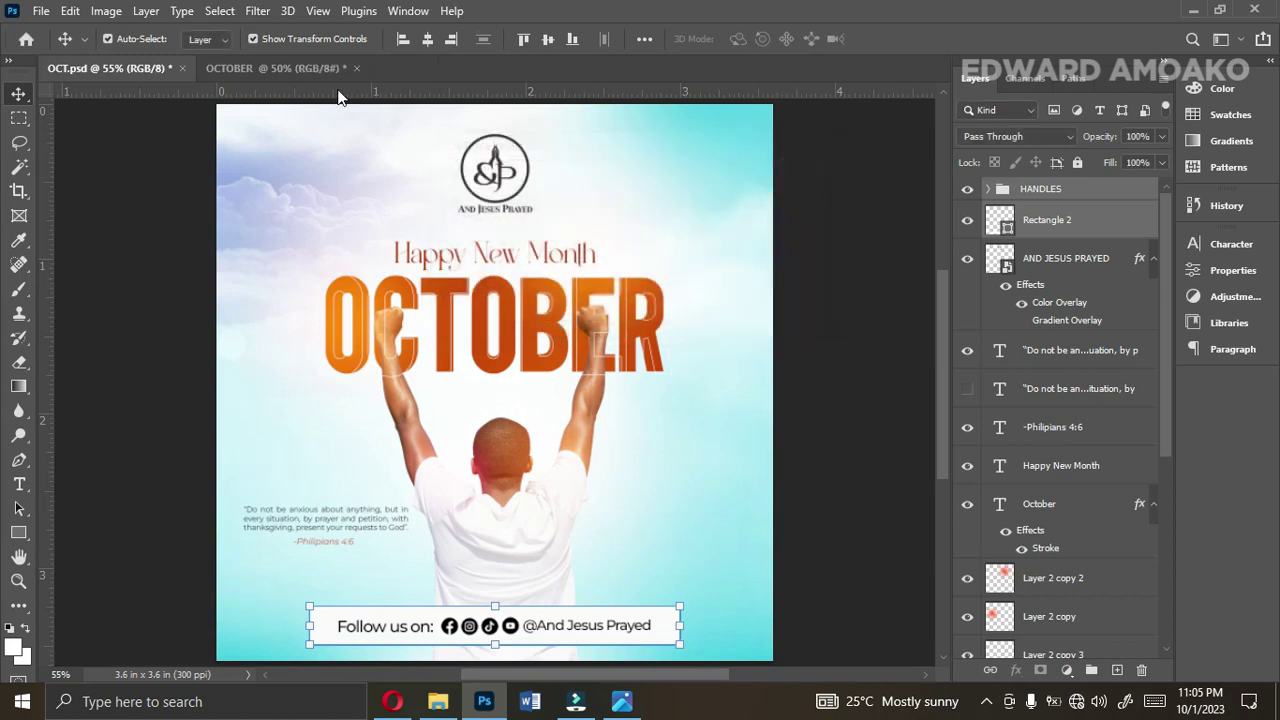
{"action": "left_click", "coordinate": [300, 70]}
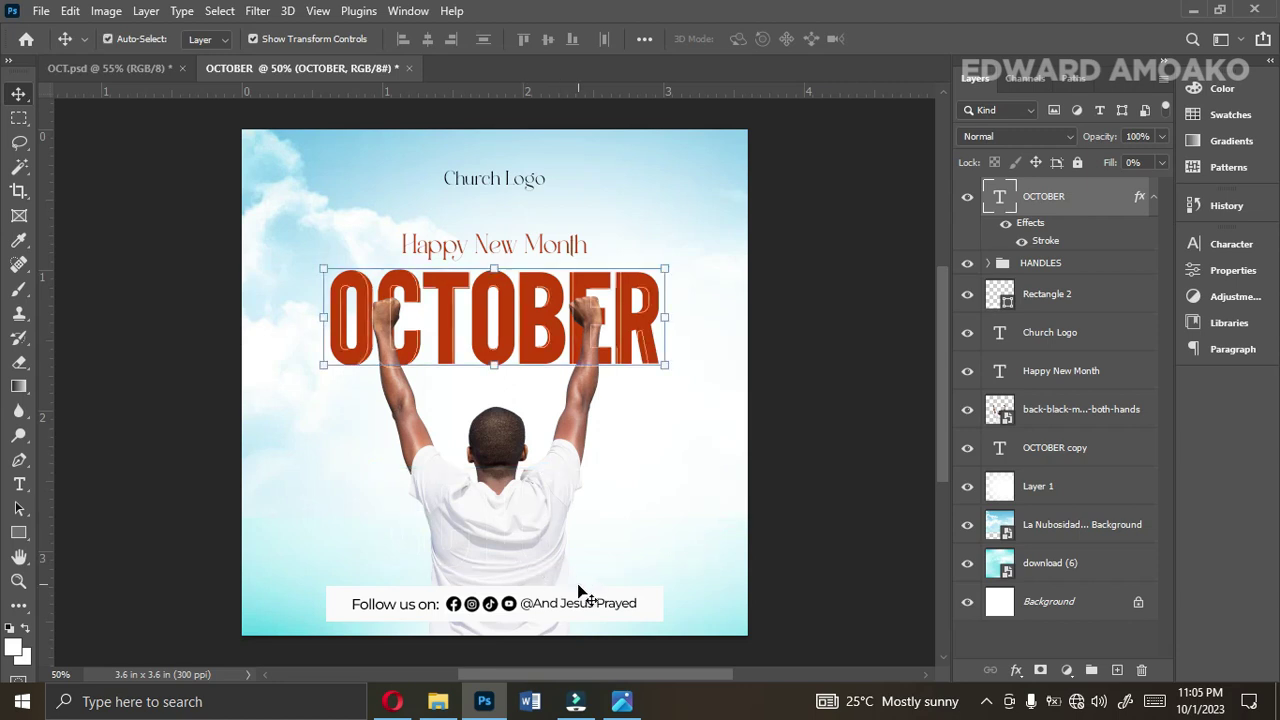
Select the HANDLES group and Rectangle 2 together, nudge the "Follow us on" bar slightly upward, and deselect the layers
{"action": "left_click", "coordinate": [1005, 265]}
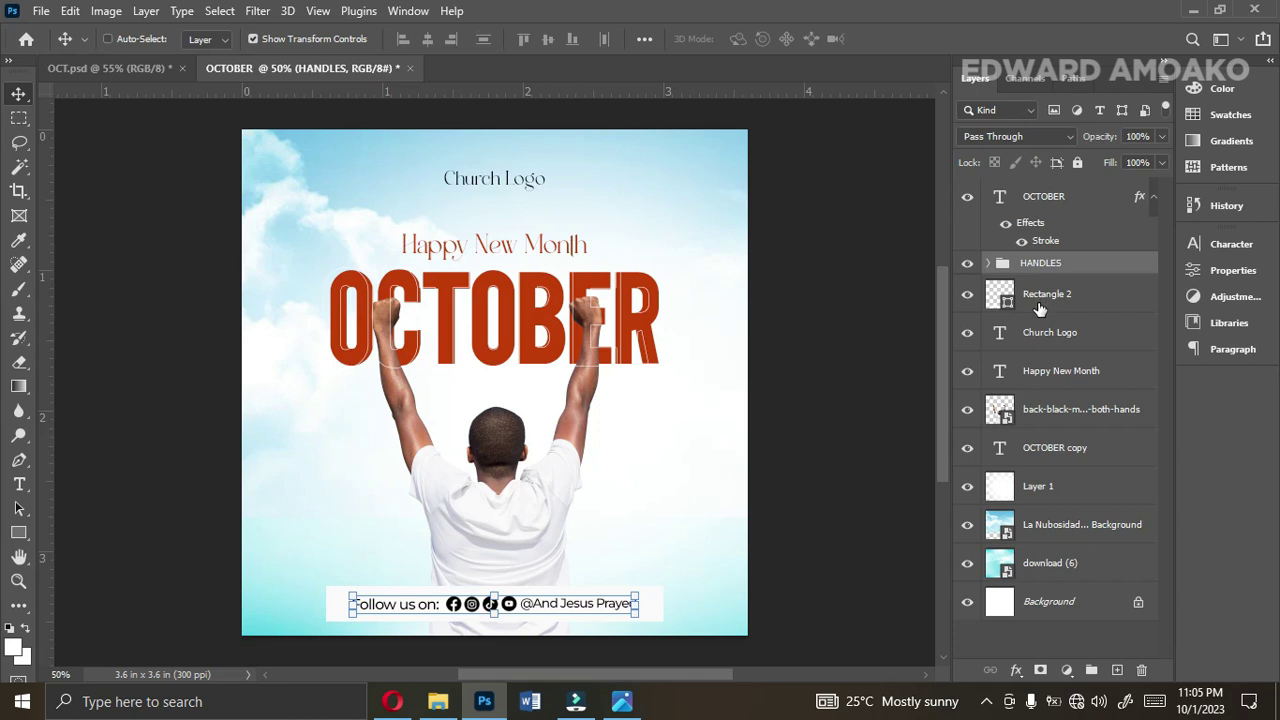
{"action": "left_click", "coordinate": [1040, 305]}
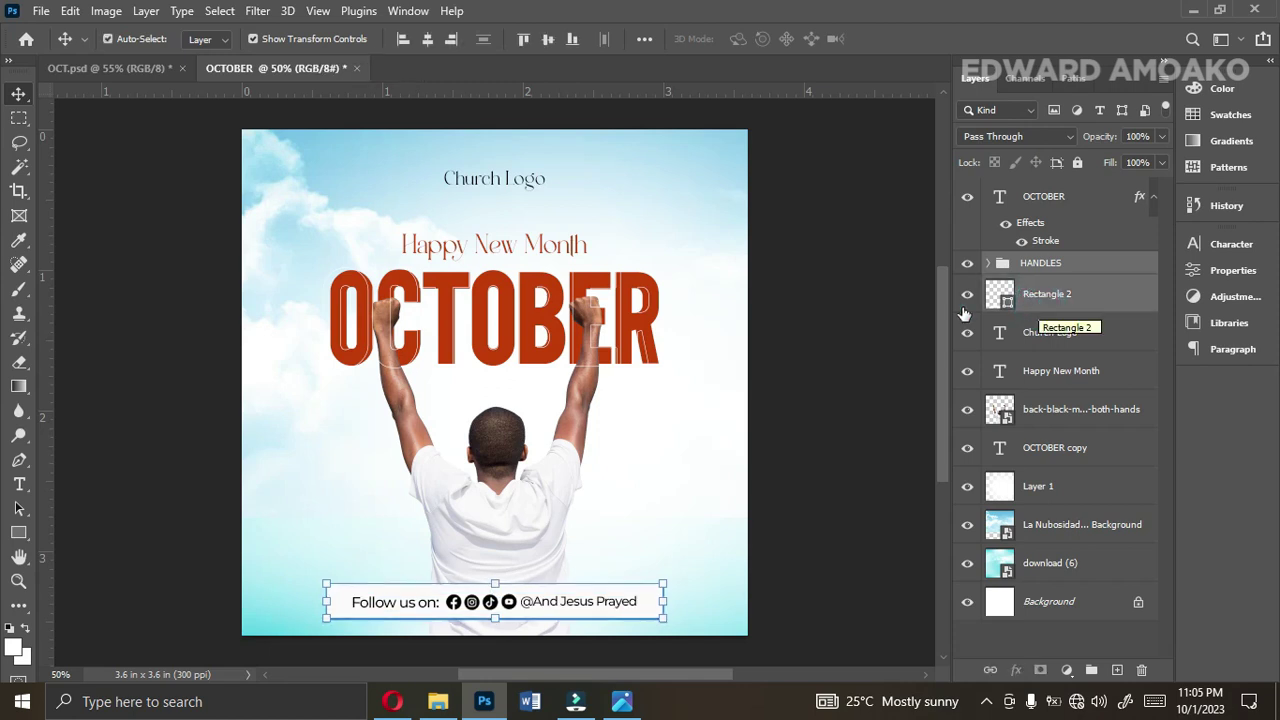
{"action": "left_click", "coordinate": [853, 421]}
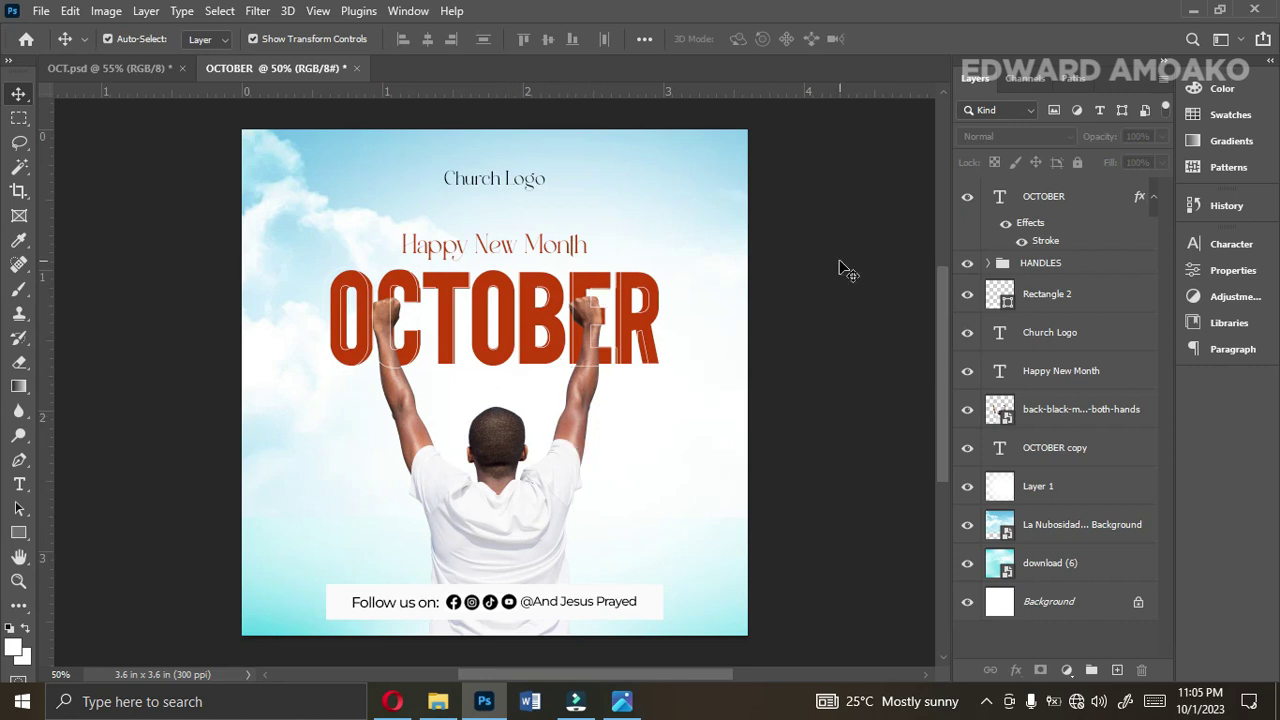
{"action": "left_click", "coordinate": [808, 358]}
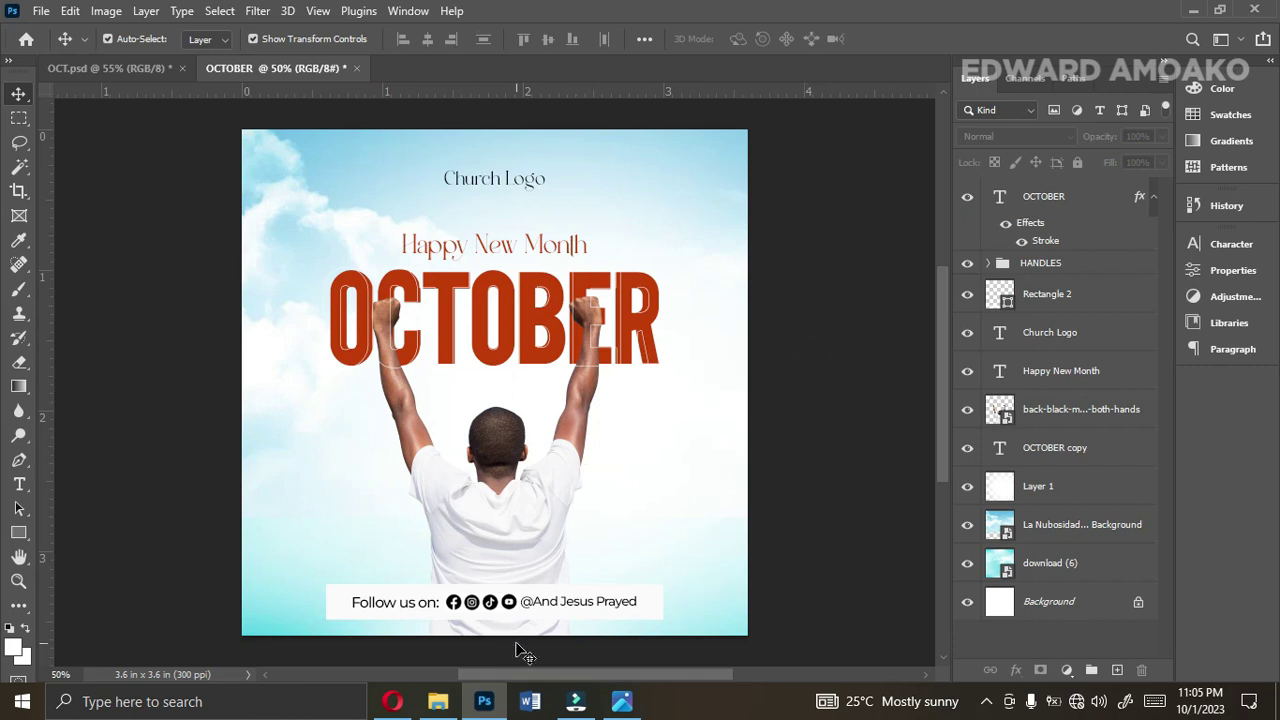
{"action": "left_click", "coordinate": [438, 701]}
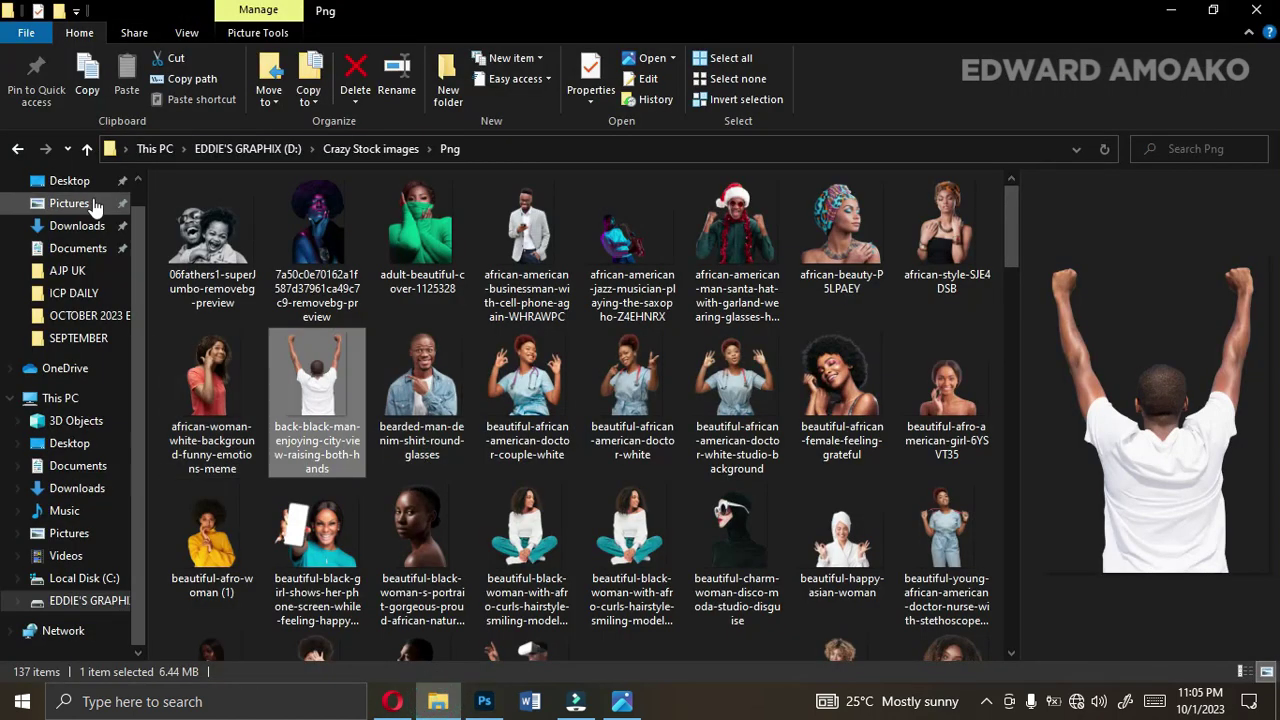
{"action": "left_click", "coordinate": [18, 148]}
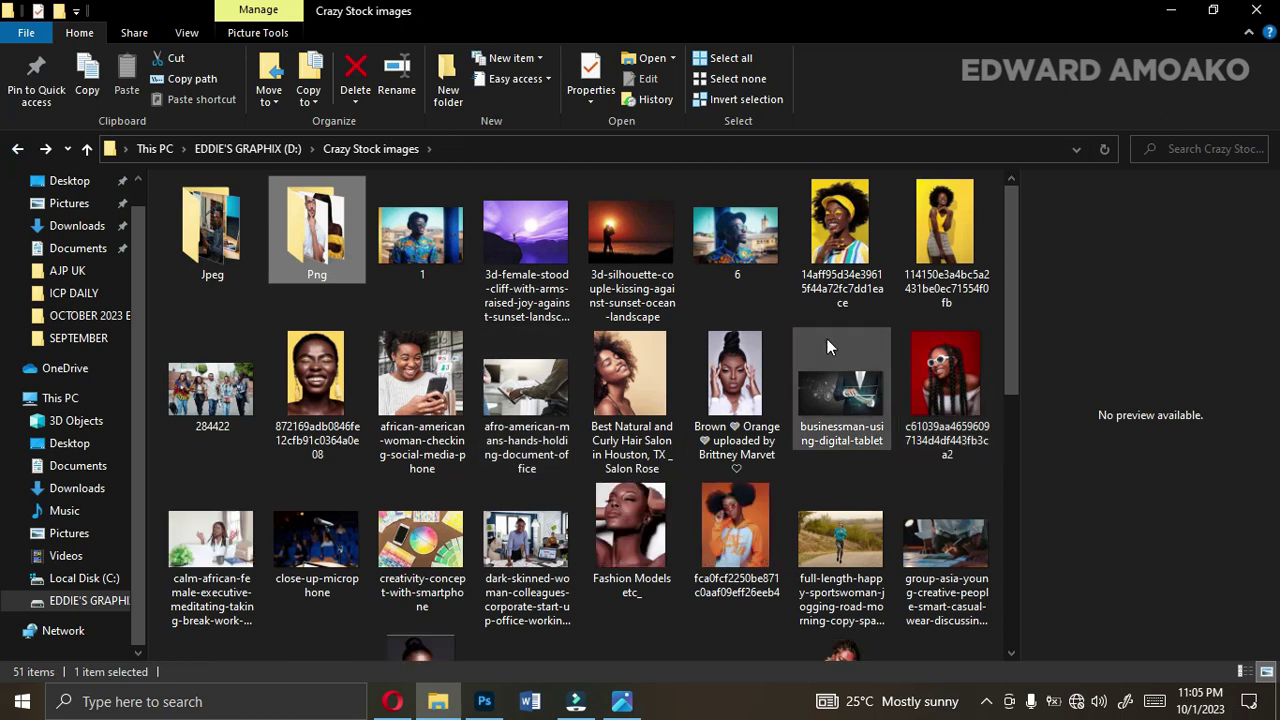
{"action": "left_click", "coordinate": [16, 148]}
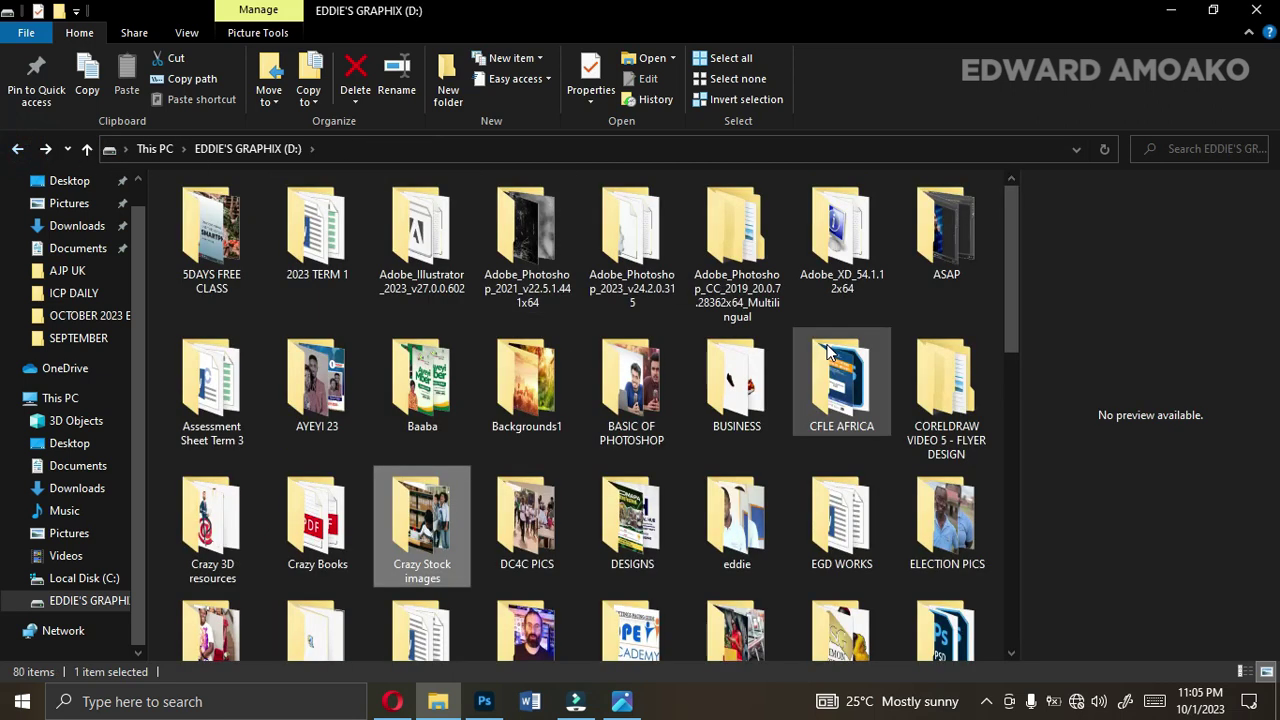
{"action": "left_click_drag", "start_coordinate": [1014, 320], "coordinate": [1013, 368]}
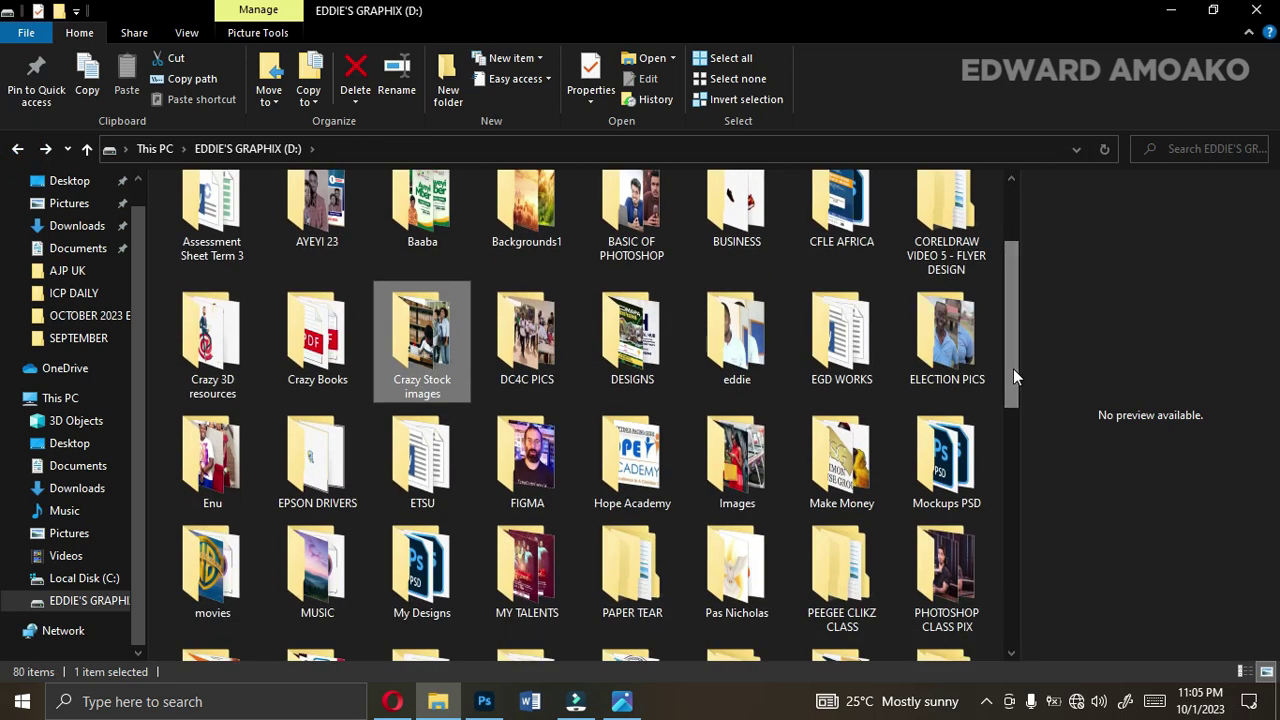
{"action": "left_click", "coordinate": [484, 702]}
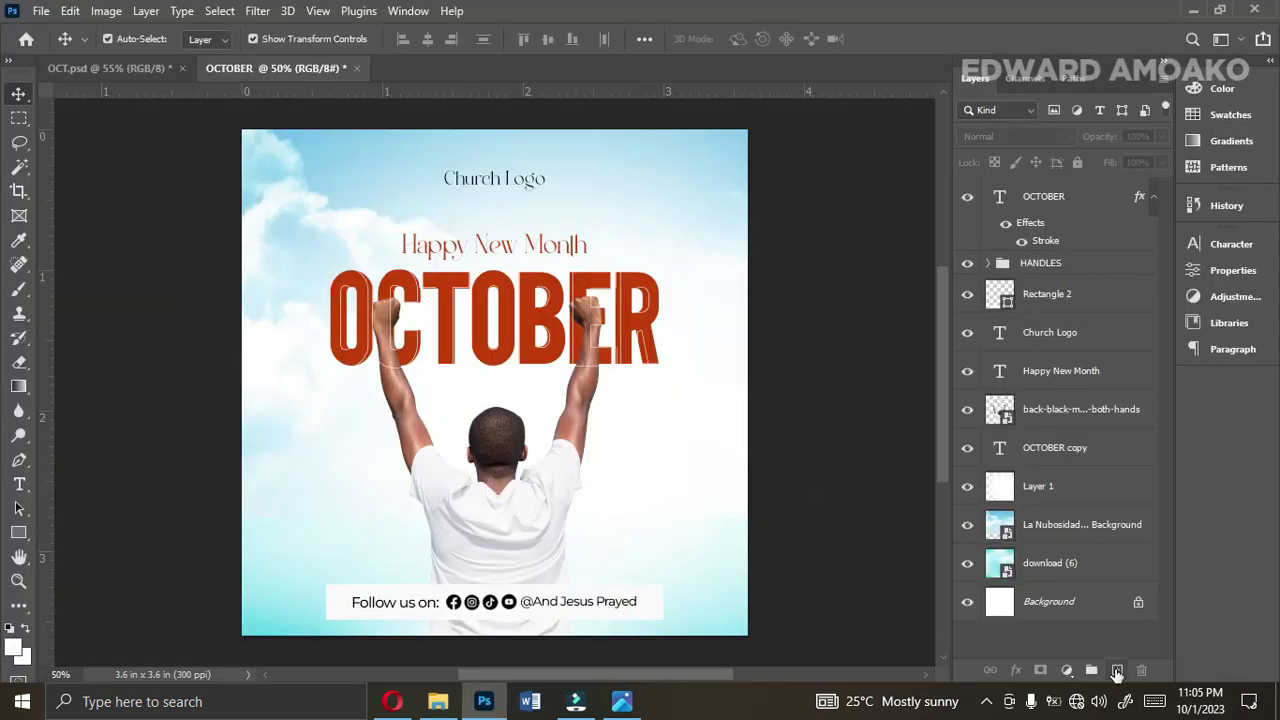
Add a new layer on top and set the Brush tool's foreground colour to c13d04, sampled from the "OCTOBER" lettering
{"action": "left_click", "coordinate": [1115, 668]}
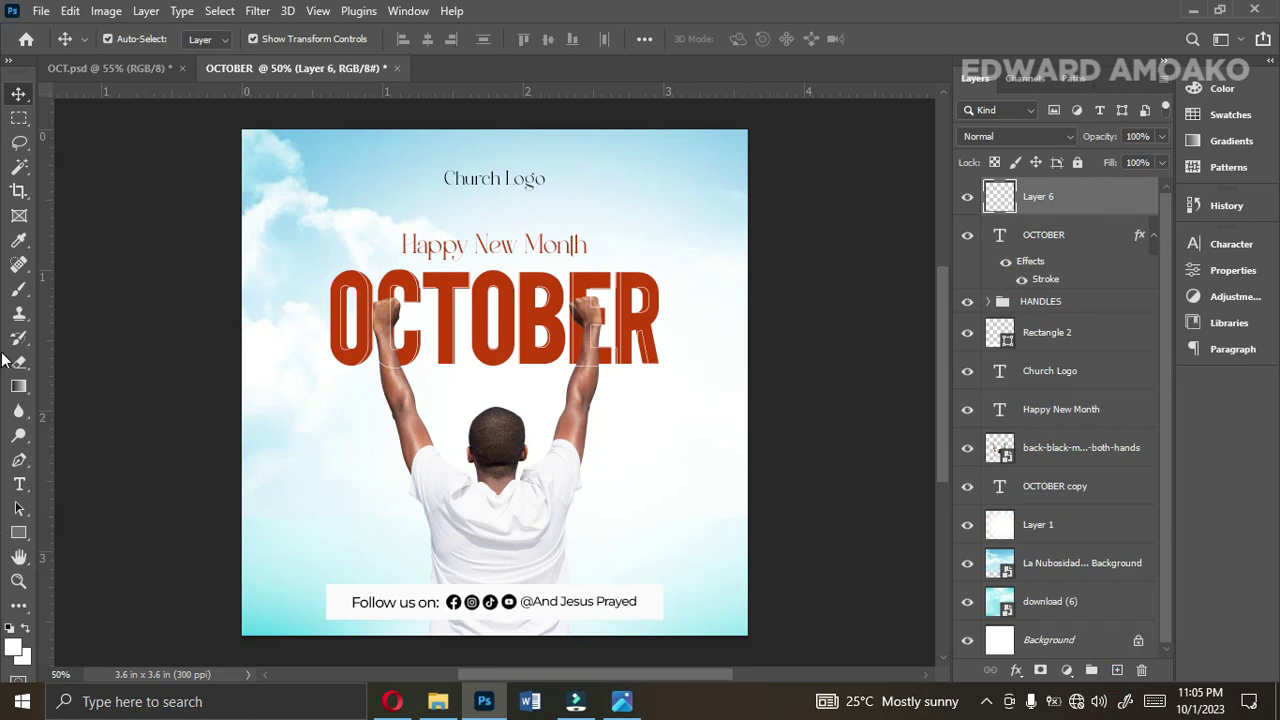
{"action": "left_click", "coordinate": [19, 289]}
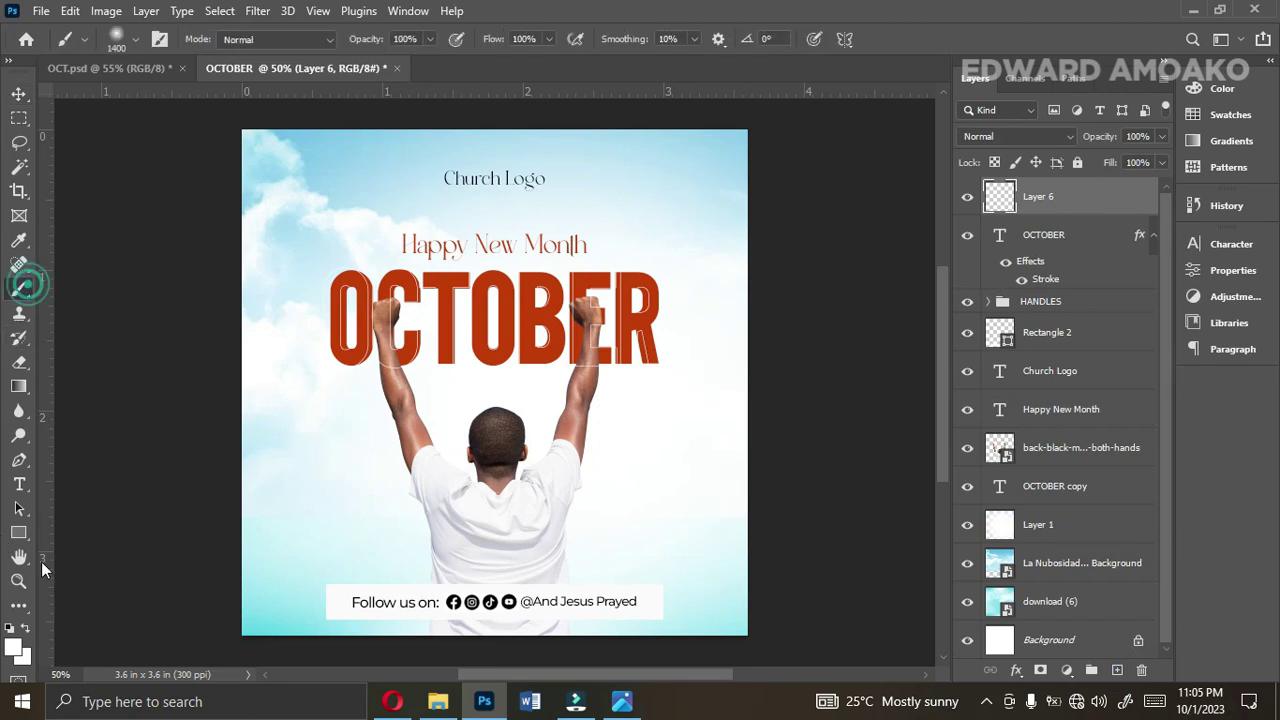
{"action": "left_click", "coordinate": [14, 647]}
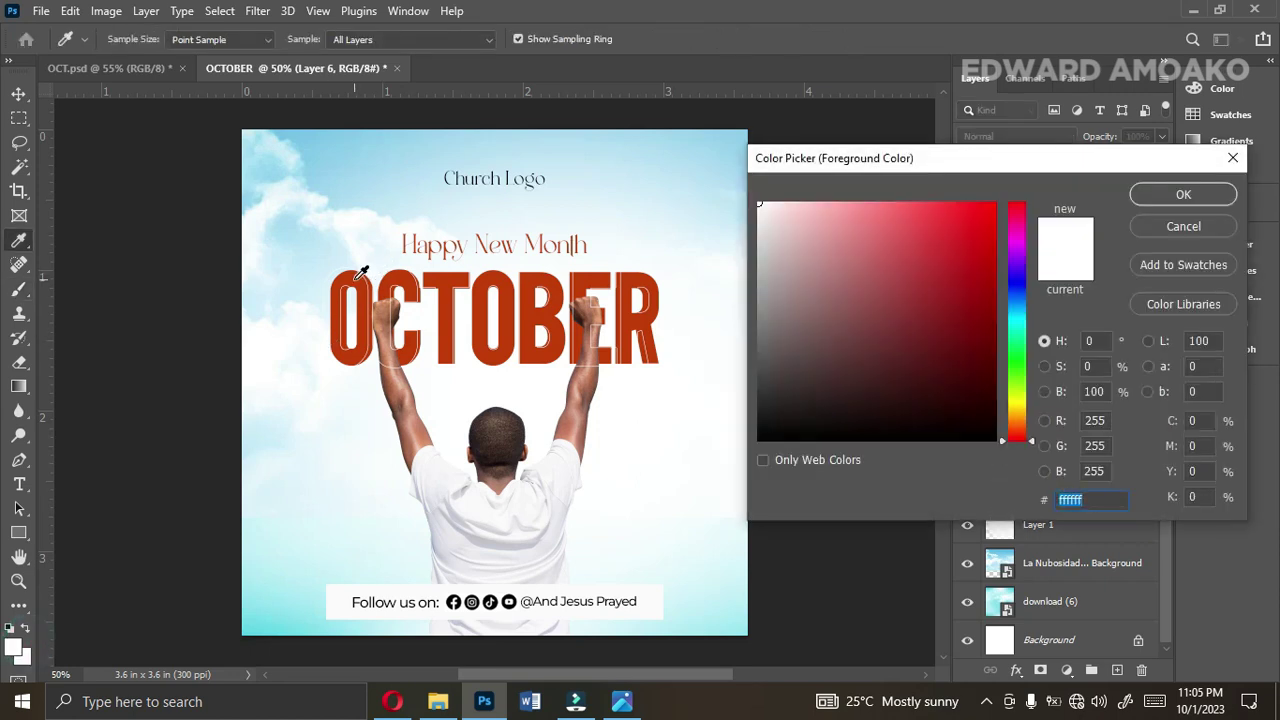
{"action": "left_click", "coordinate": [356, 278]}
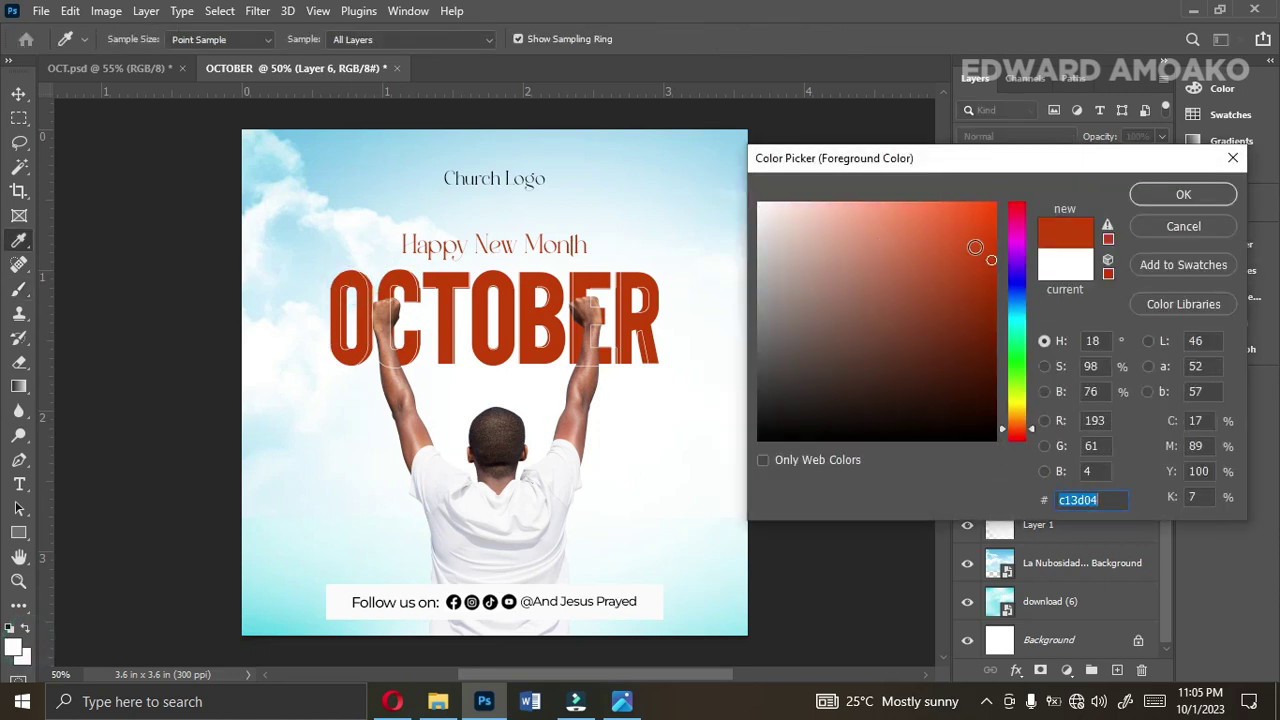
{"action": "left_click", "coordinate": [1163, 193]}
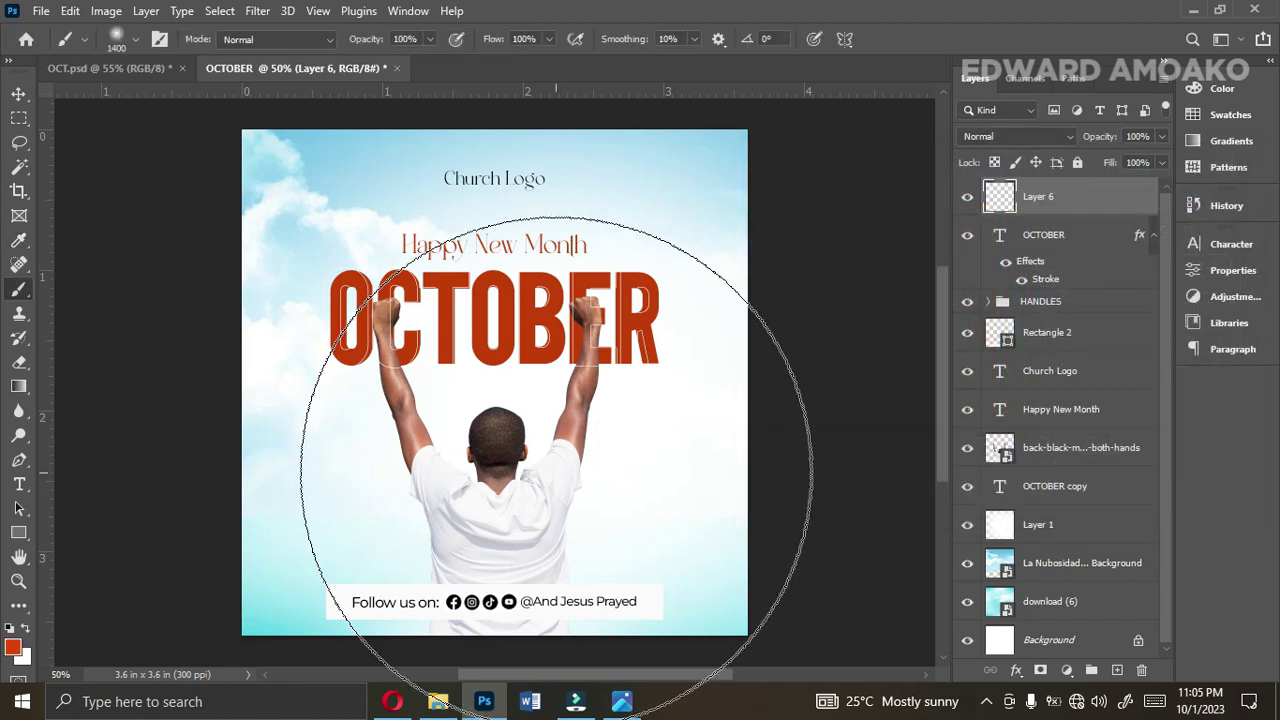
Reduce the soft brush to 700 px and paint one orange-red glow over the upper part of the last letters of "OCTOBER"
{"action": "key", "text": "["}
{"action": "key", "text": "["}
{"action": "key", "text": "["}
{"action": "key", "text": "["}
{"action": "key", "text": "["}
{"action": "key", "text": "["}
{"action": "key", "text": "["}
{"action": "key", "text": "["}
{"action": "key", "text": "["}
{"action": "key", "text": "["}
{"action": "key", "text": "["}
{"action": "key", "text": "["}
{"action": "key", "text": "["}
{"action": "key", "text": "["}
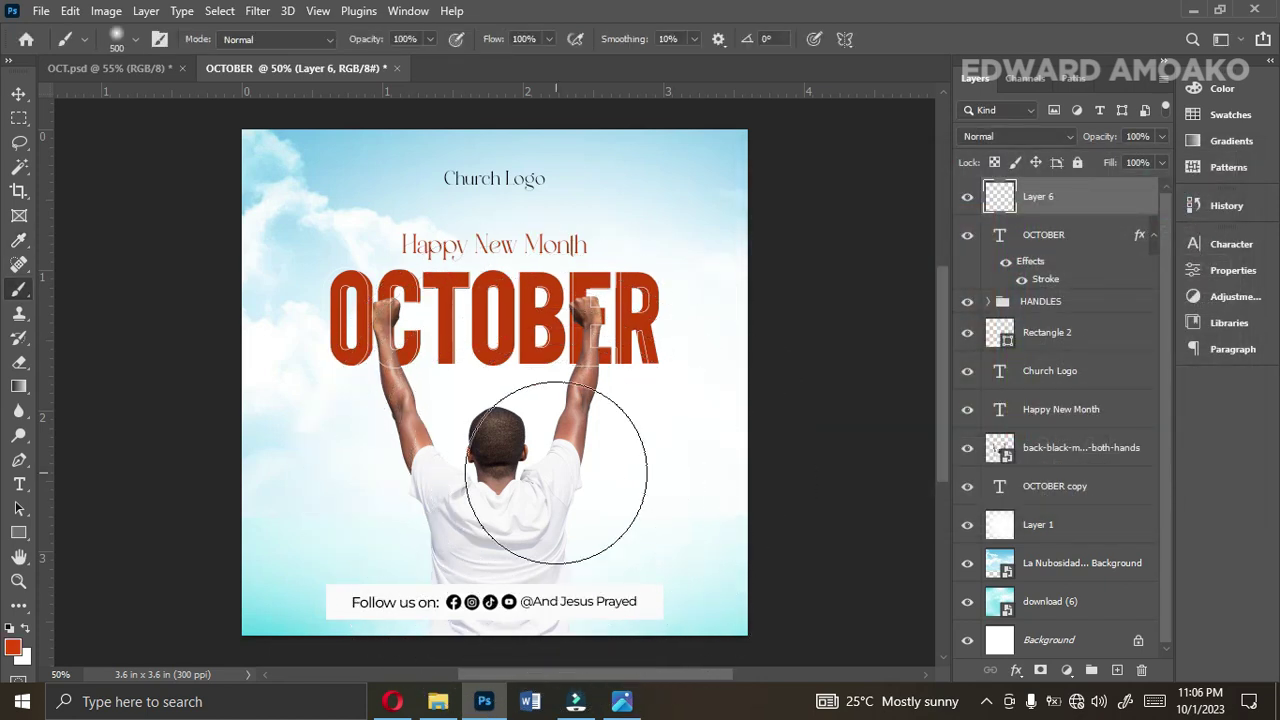
{"action": "key", "text": "bracketright"}
{"action": "key", "text": "bracketright"}
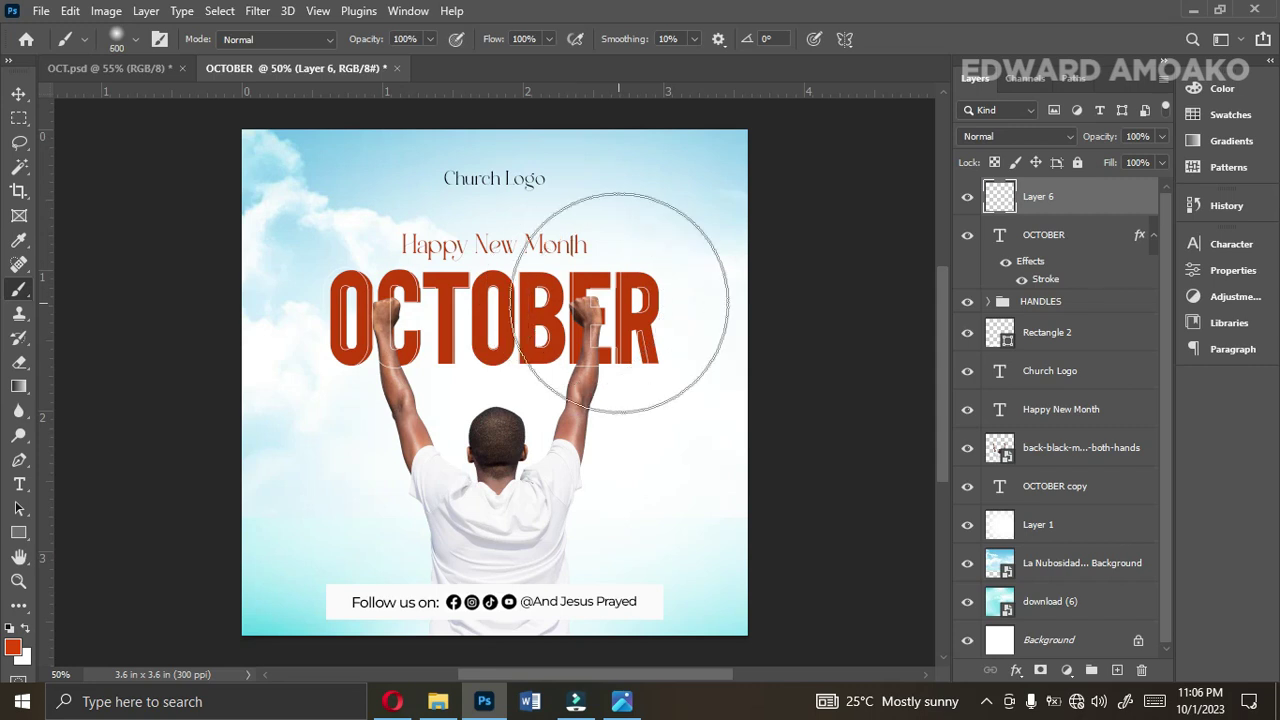
{"action": "left_click", "coordinate": [623, 264]}
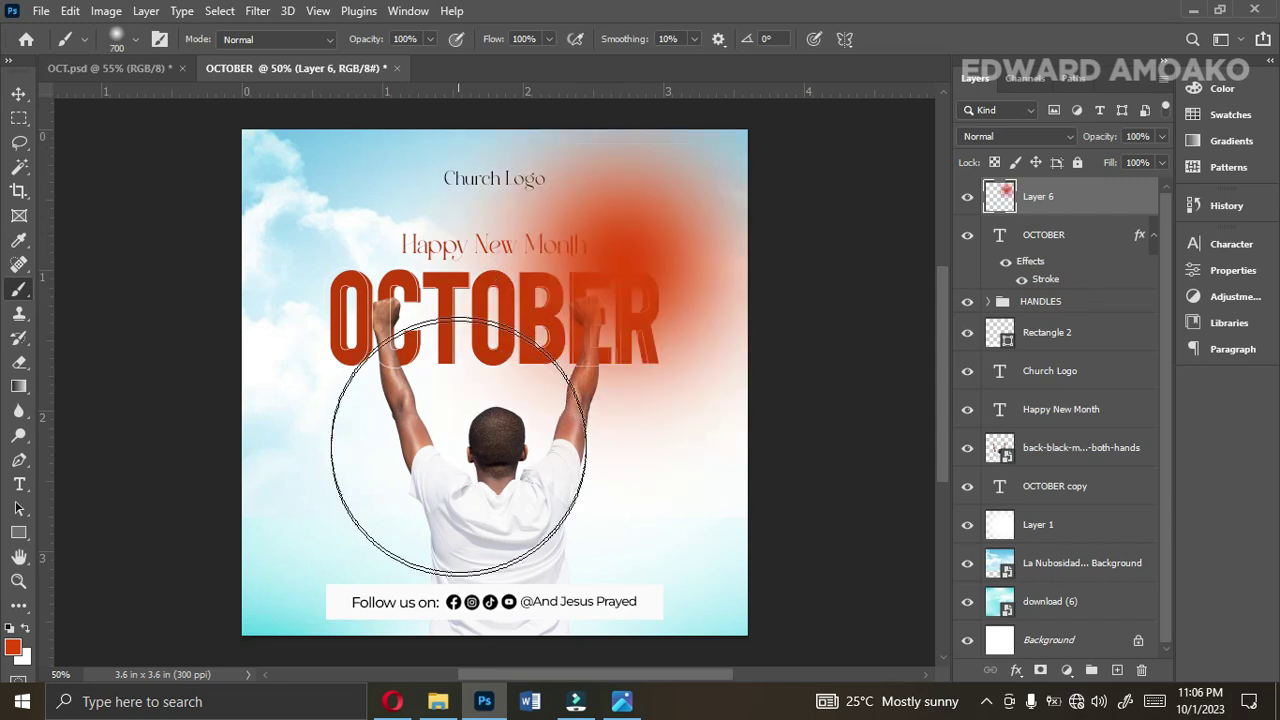
Set the blend mode of the orange-red glow on Layer 6 to Screen
{"action": "left_click", "coordinate": [18, 93]}
{"action": "left_click", "coordinate": [978, 138]}
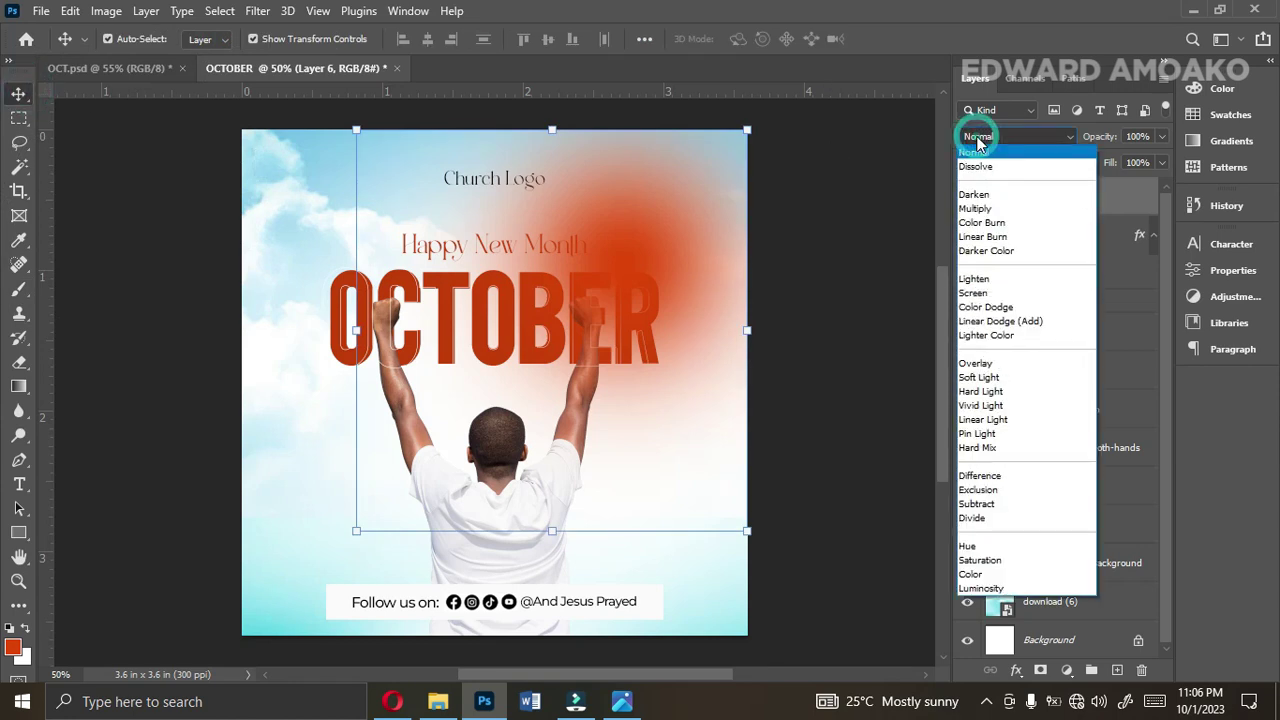
{"action": "left_click", "coordinate": [975, 298]}
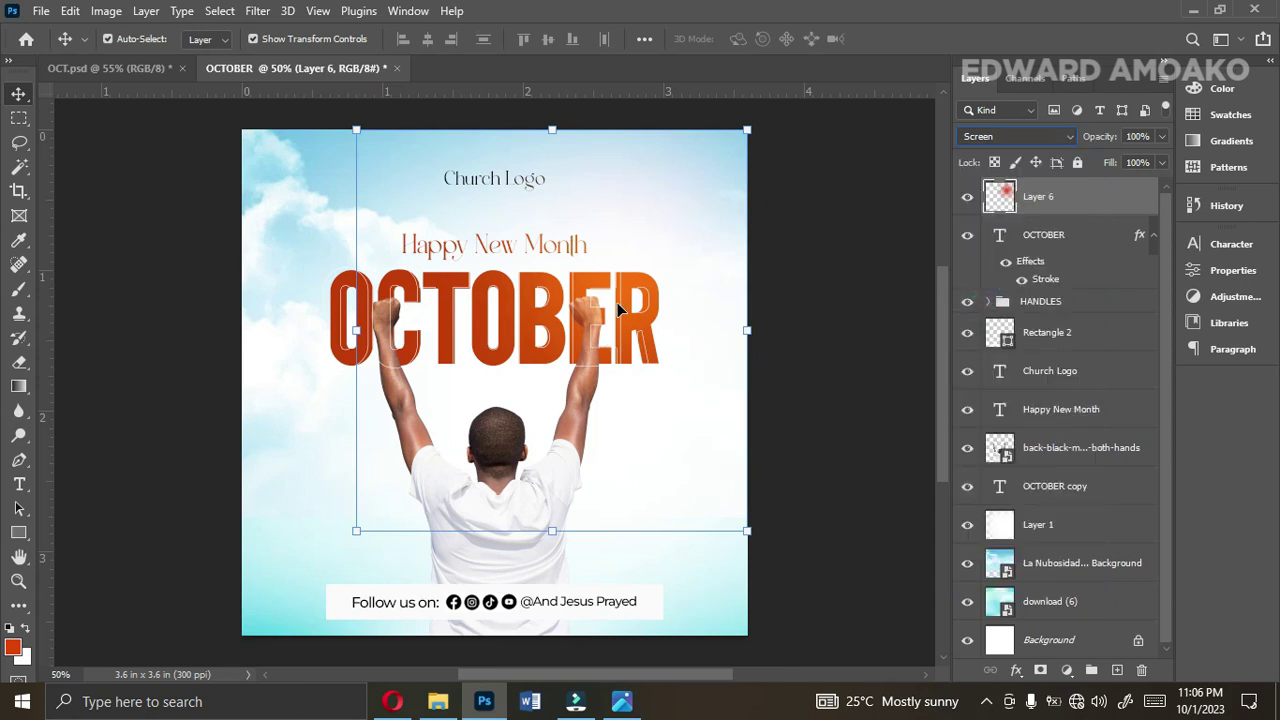
Duplicate the glow over the first letters of "OCTOBER" and place another copy, scaled to about 52%, around the man's head and right shoulder
{"action": "key", "text": "ctrl+j"}
{"action": "left_click_drag", "start_coordinate": [603, 312], "coordinate": [558, 437]}
{"action": "key", "text": "ctrl+j"}
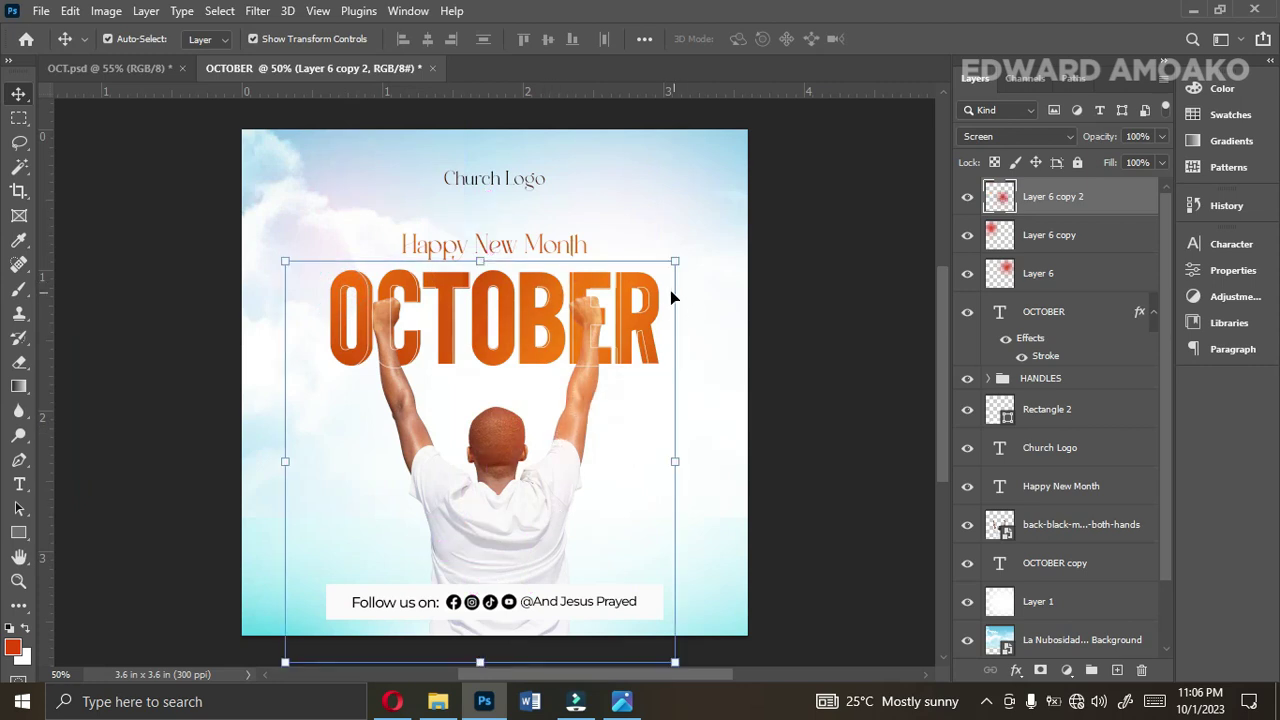
{"action": "left_click_drag", "start_coordinate": [652, 277], "coordinate": [581, 357]}
{"action": "left_click_drag", "start_coordinate": [528, 427], "coordinate": [561, 429]}
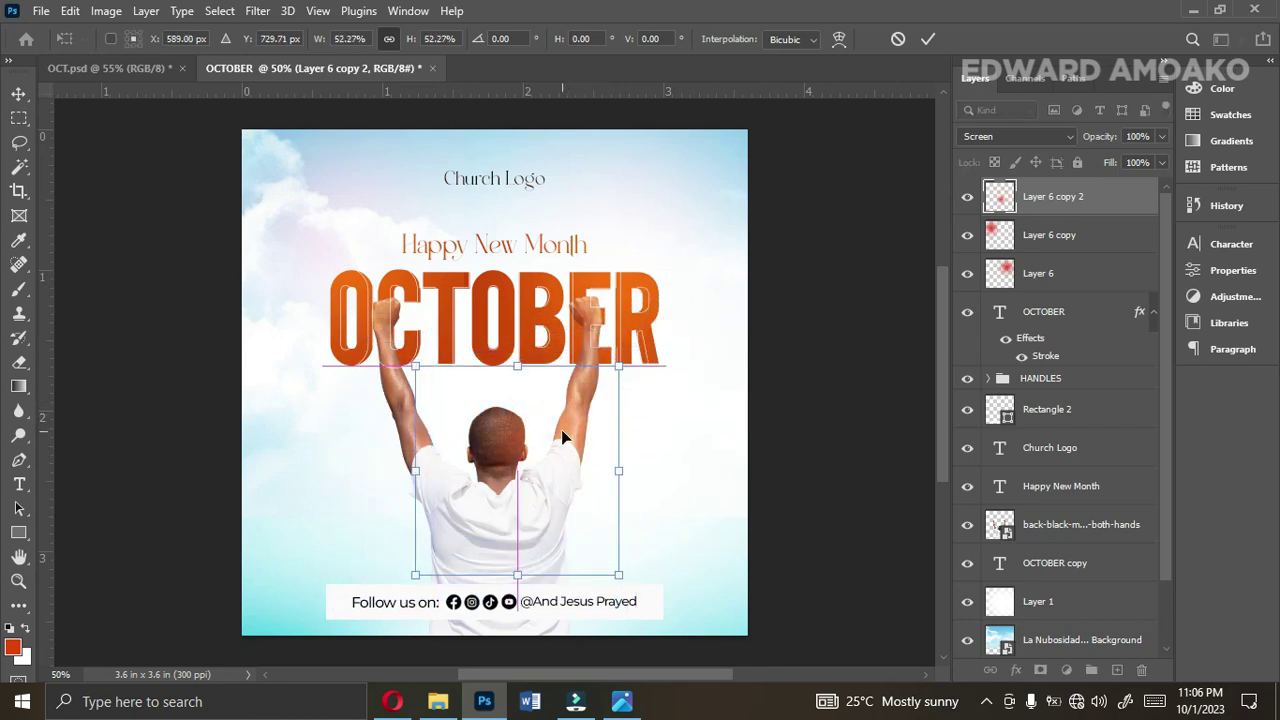
{"action": "key", "text": "Return"}
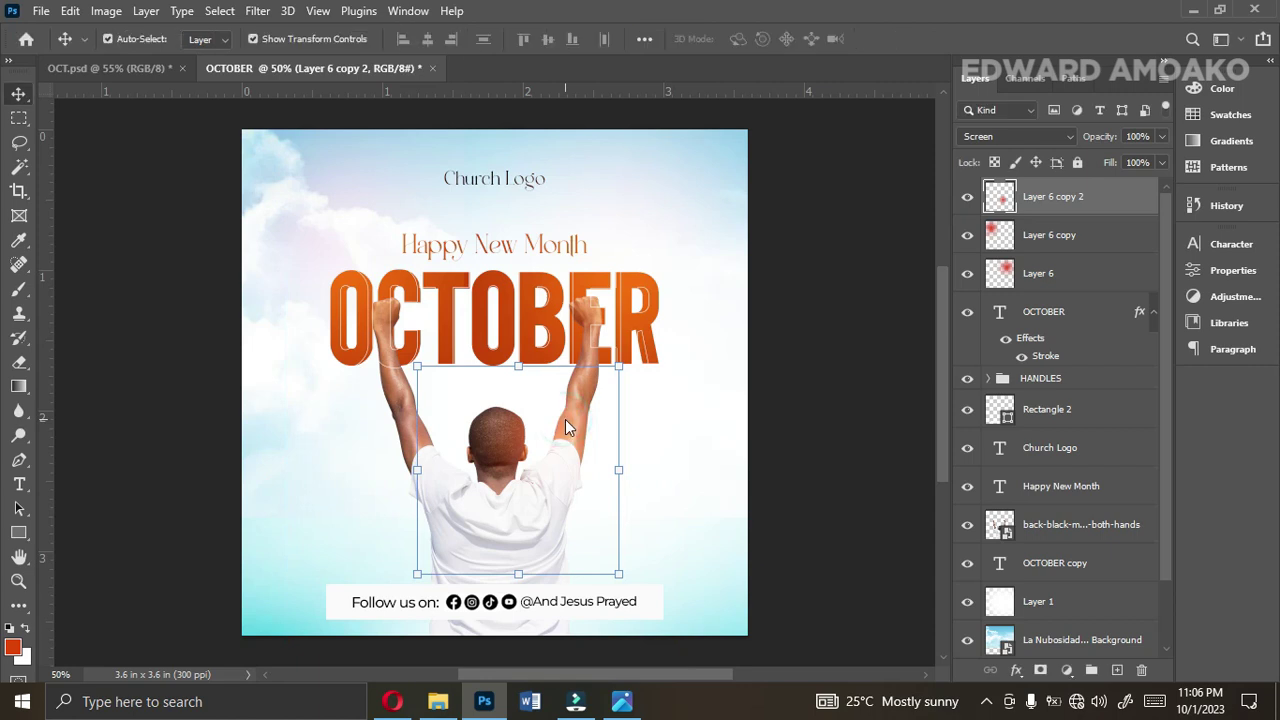
Duplicate the small glow, shrink the copy further, and place it over the man's left arm, shoulder and side of the head
{"action": "key", "text": "ctrl+j"}
{"action": "left_click_drag", "start_coordinate": [563, 457], "coordinate": [440, 449]}
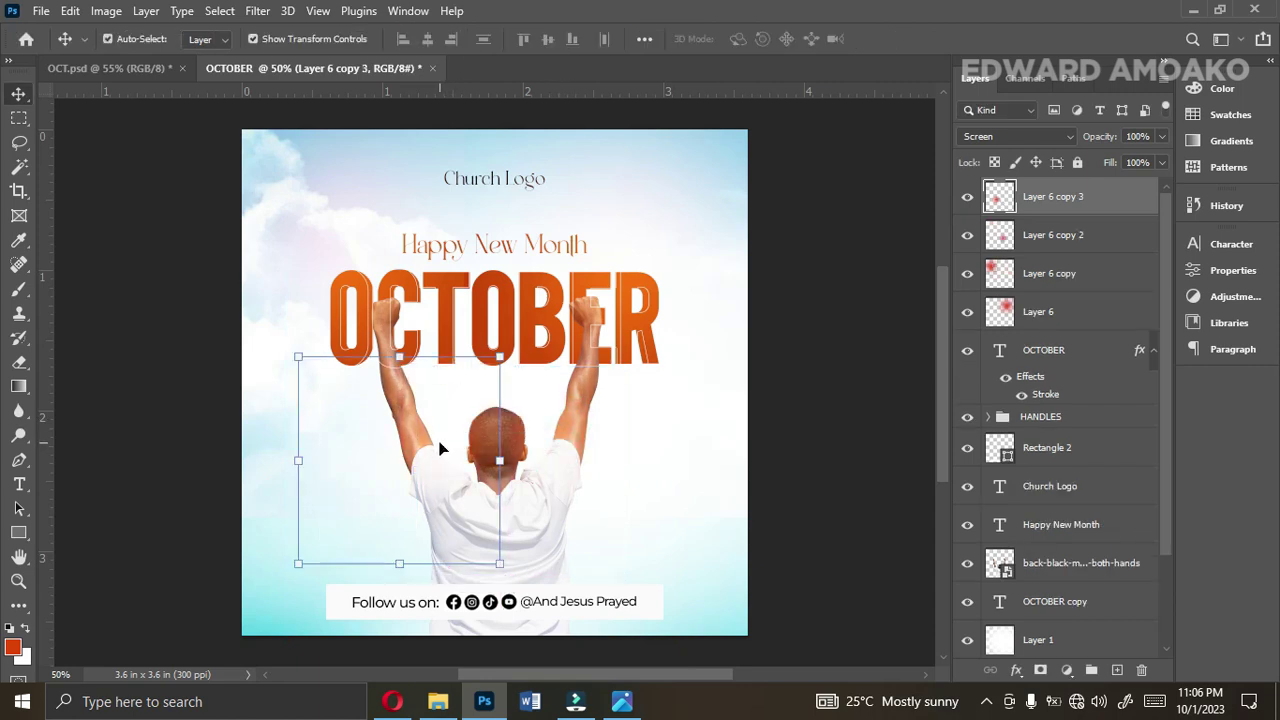
{"action": "left_click_drag", "start_coordinate": [301, 459], "coordinate": [429, 458]}
{"action": "left_click", "coordinate": [424, 467]}
{"action": "double_click", "coordinate": [429, 458]}
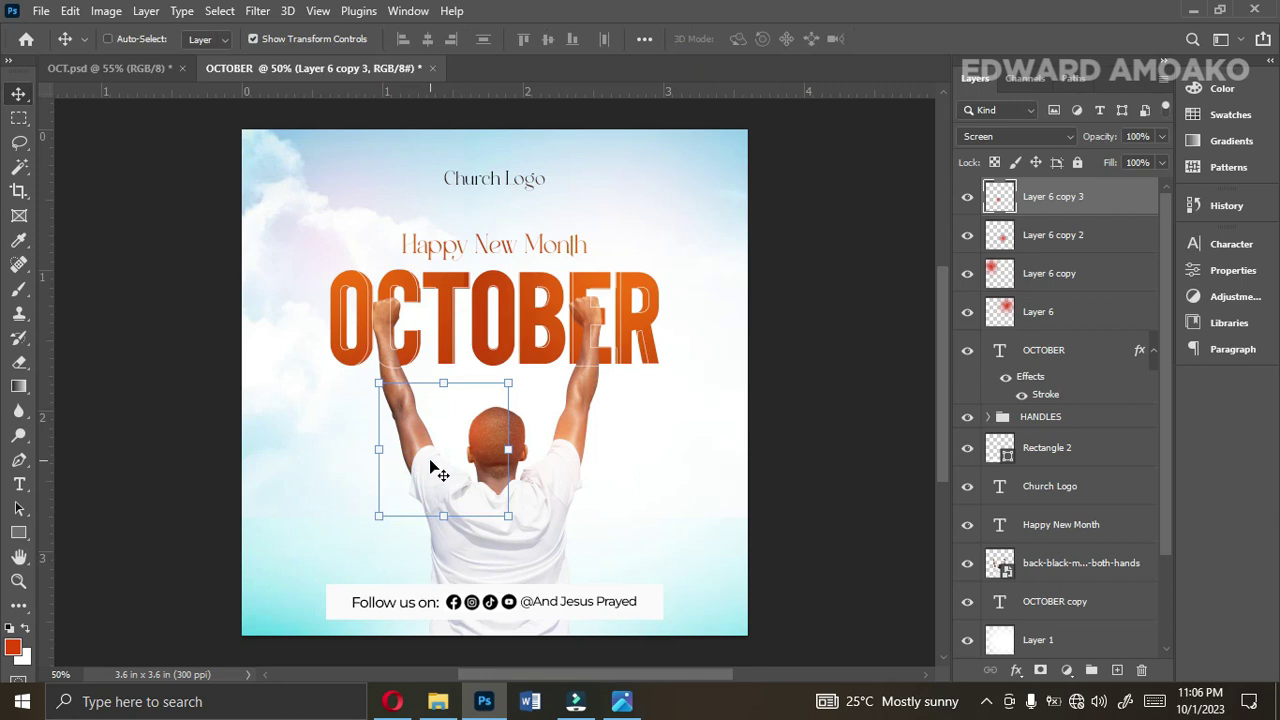
Shift the hue of the smallest glow to -20, nudge it slightly up and left, and deselect the layers
{"action": "key", "text": "ctrl+u"}
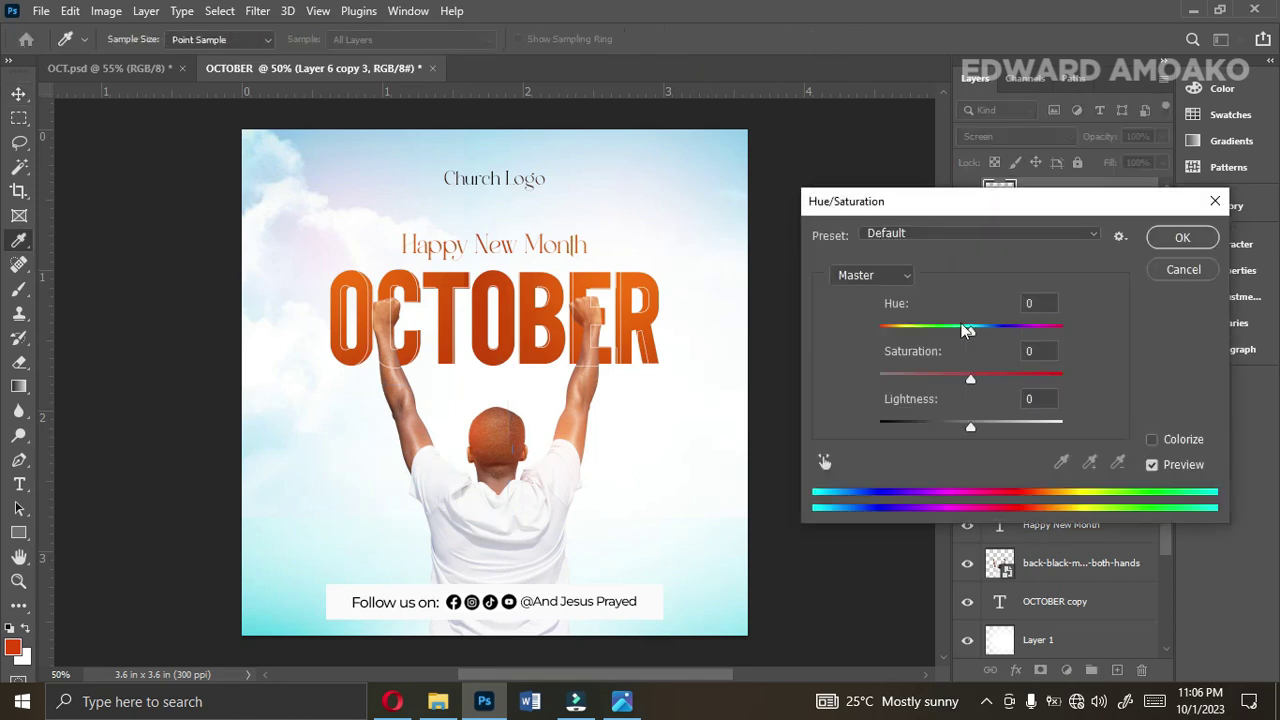
{"action": "mouse_move", "coordinate": [976, 331]}
{"action": "left_mouse_down"}
{"action": "mouse_move", "coordinate": [1020, 334]}
{"action": "mouse_move", "coordinate": [943, 338]}
{"action": "mouse_move", "coordinate": [953, 341]}
{"action": "left_mouse_up"}
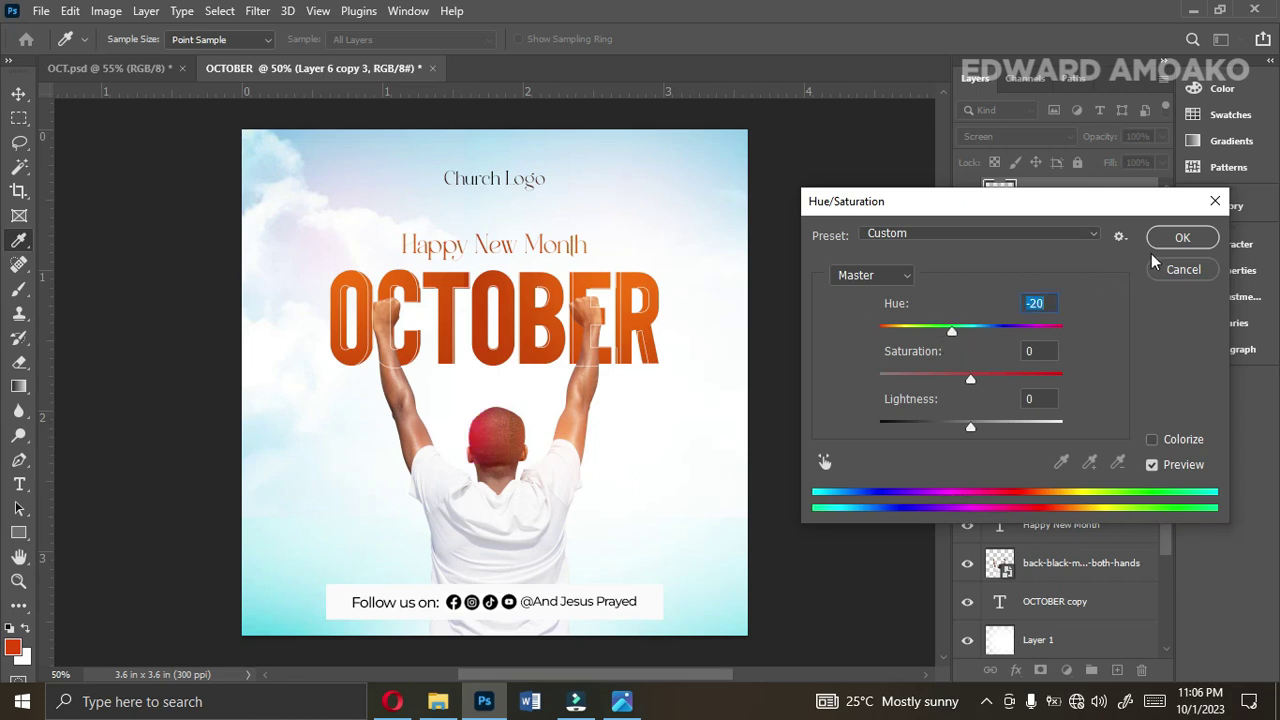
{"action": "left_click", "coordinate": [1183, 243]}
{"action": "key", "text": "v"}
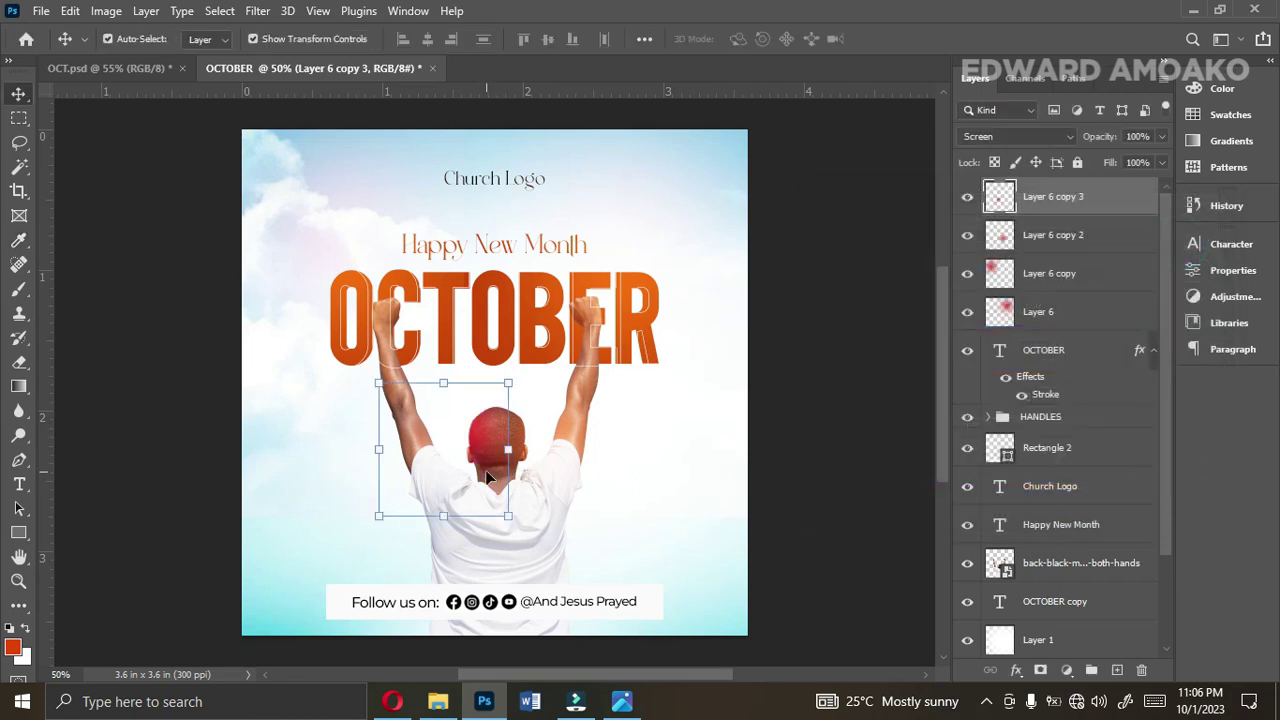
{"action": "left_click_drag", "start_coordinate": [447, 460], "coordinate": [440, 457]}
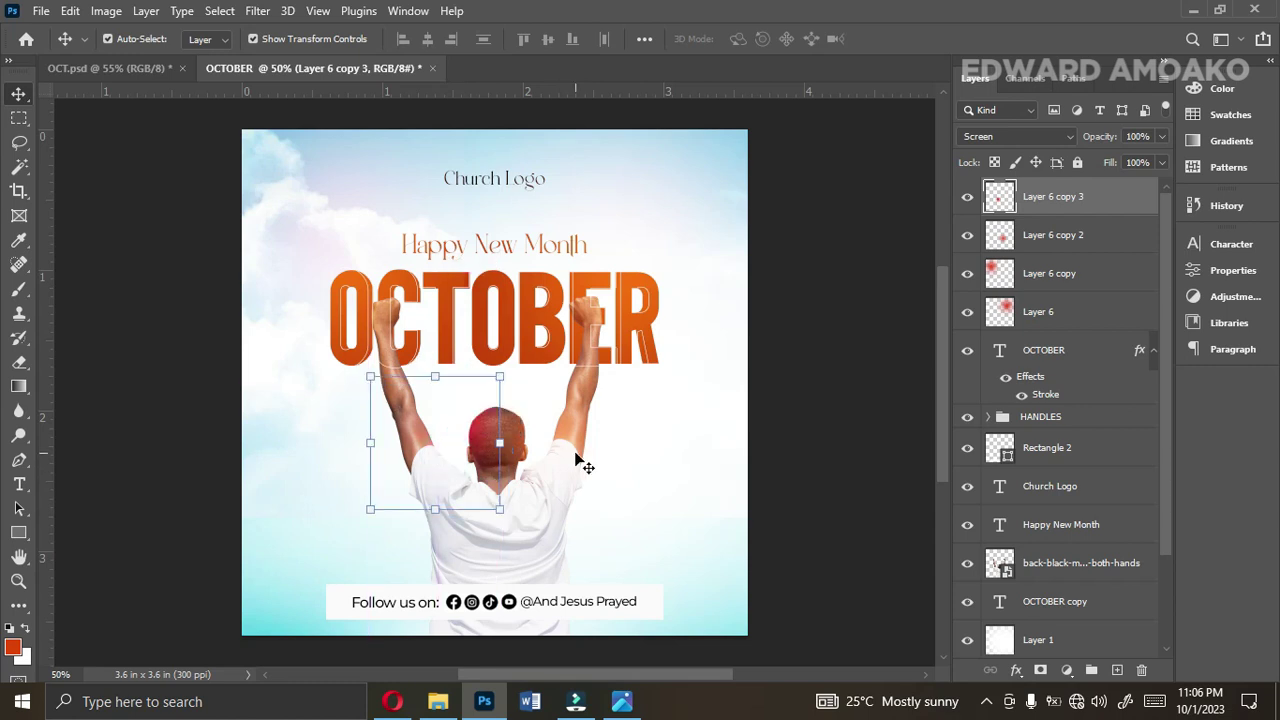
{"action": "left_click", "coordinate": [806, 466]}
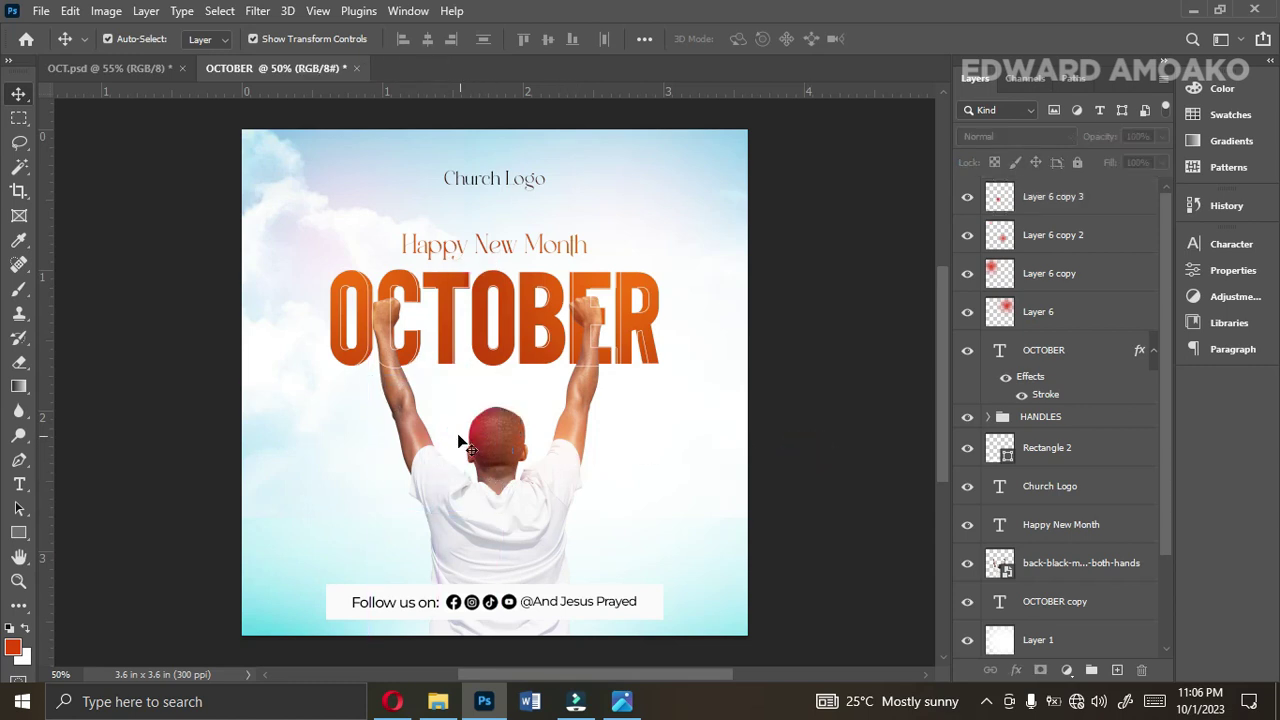
Rotate the red glow by about -39° and move it slightly downward over the man's left shoulder and head
{"action": "left_click", "coordinate": [458, 441]}
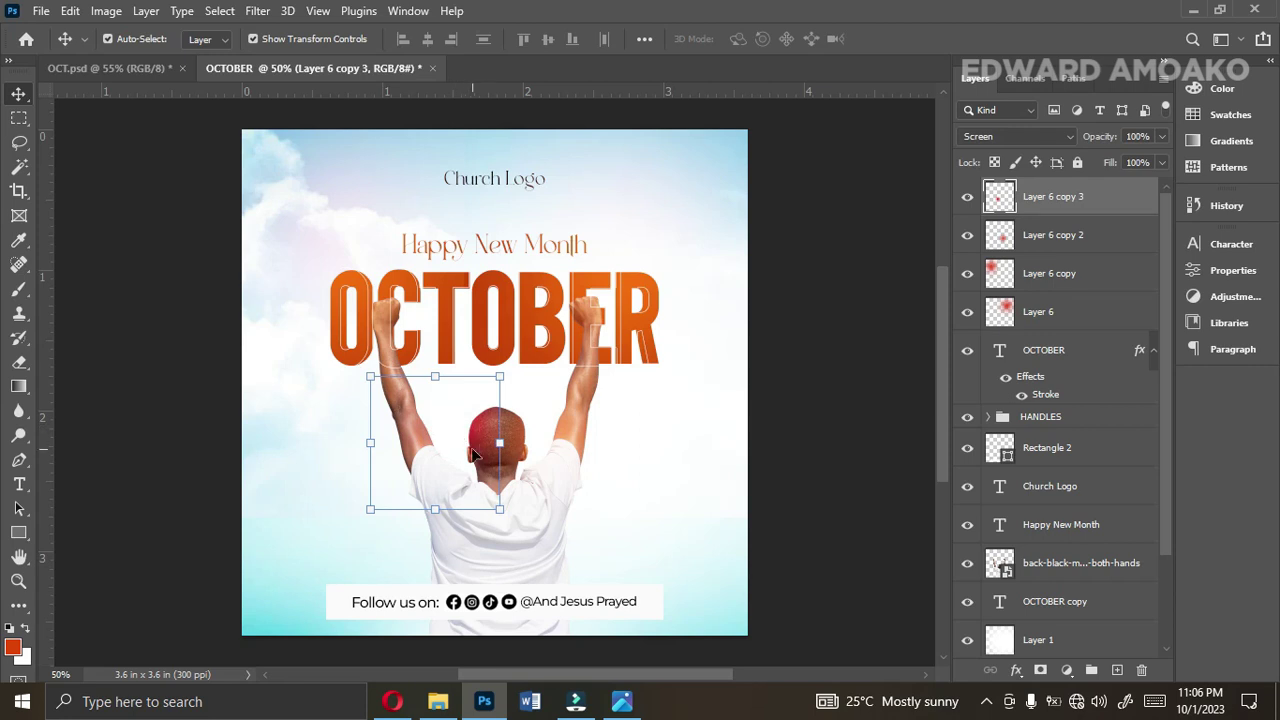
{"action": "left_click_drag", "start_coordinate": [522, 522], "coordinate": [543, 430]}
{"action": "left_click_drag", "start_coordinate": [469, 449], "coordinate": [474, 478]}
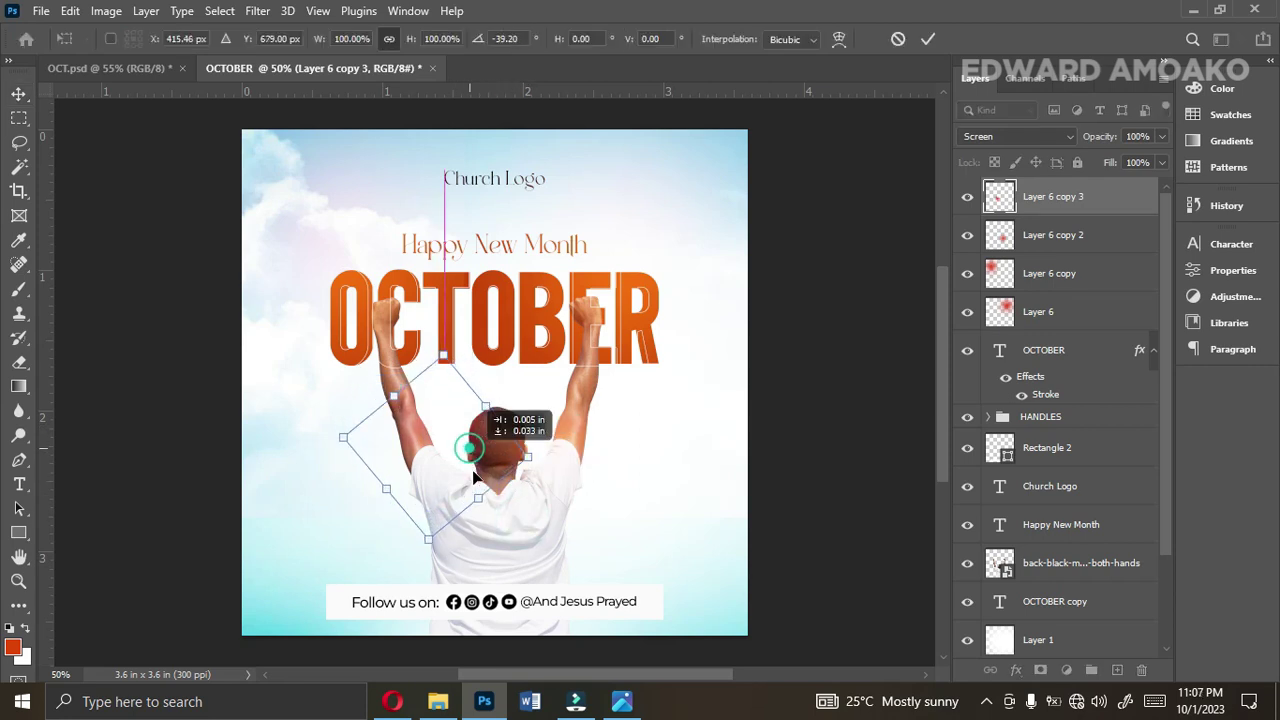
{"action": "double_click", "coordinate": [473, 474]}
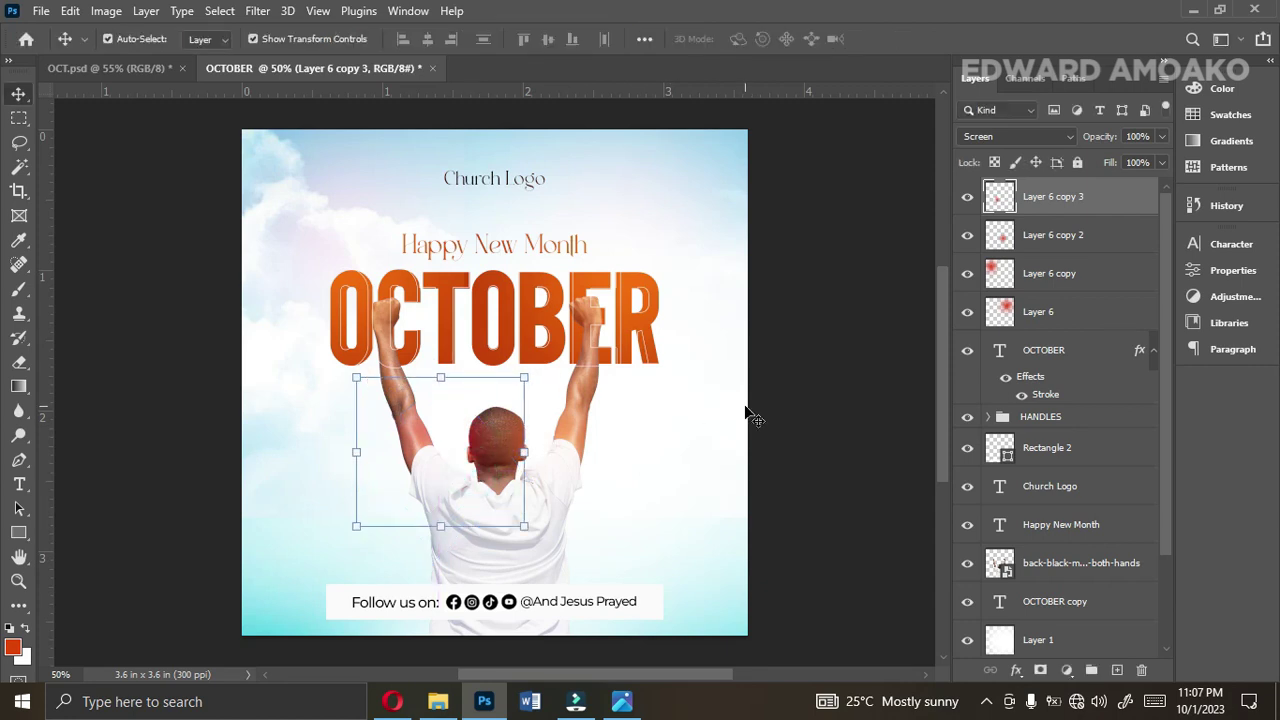
Duplicate the Layer 6 copy 2 glow in place to intensify the light on the man's right side, and deselect the layers
{"action": "left_click", "coordinate": [650, 425]}
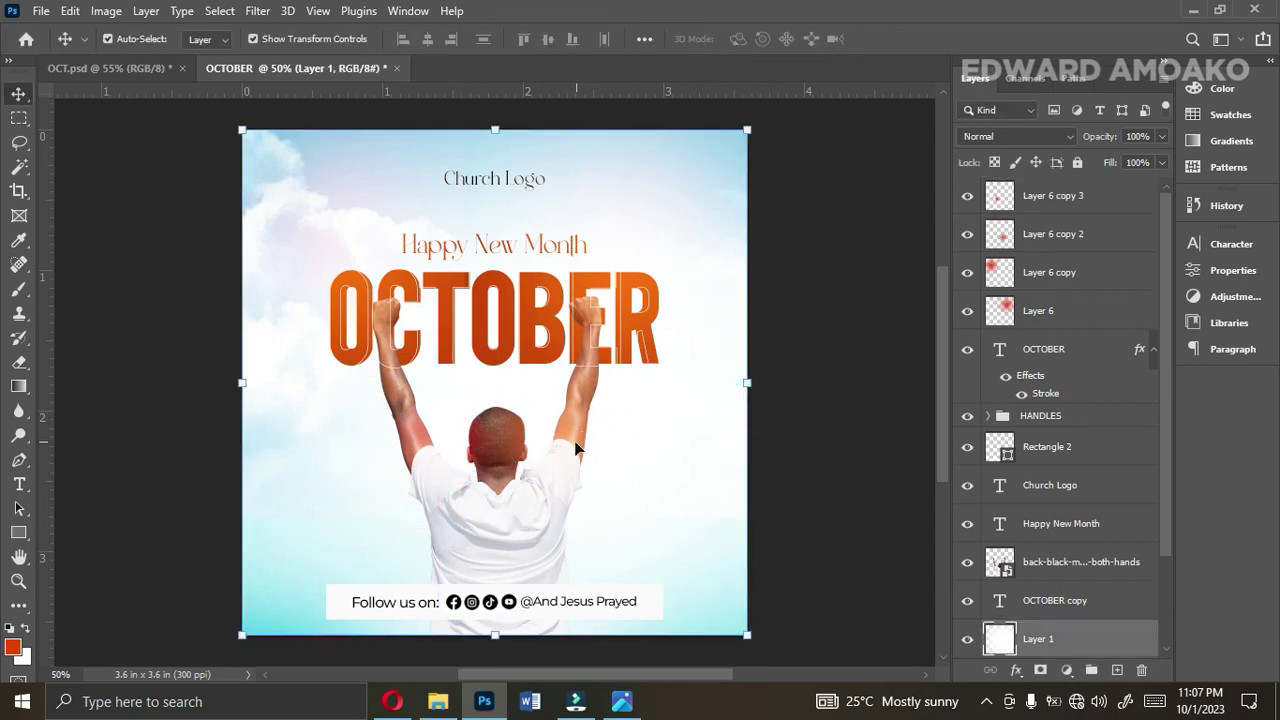
{"action": "left_click", "coordinate": [574, 450]}
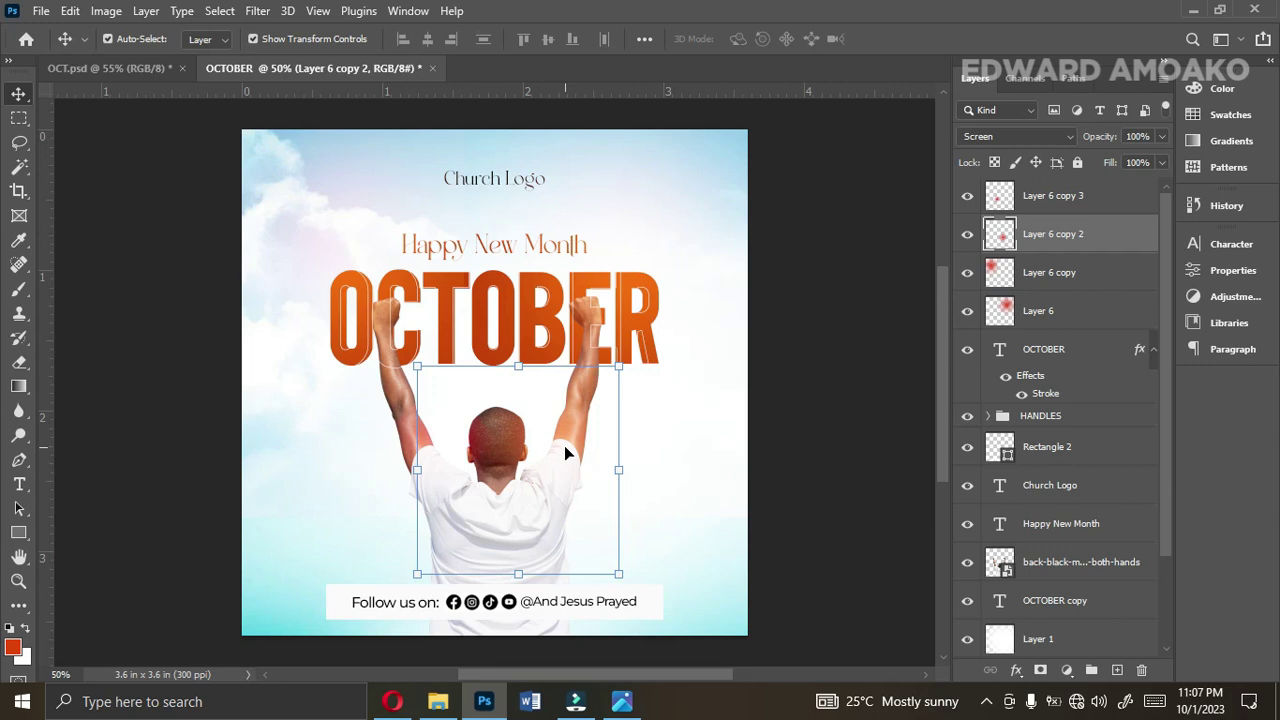
{"action": "key", "text": "ctrl+j"}
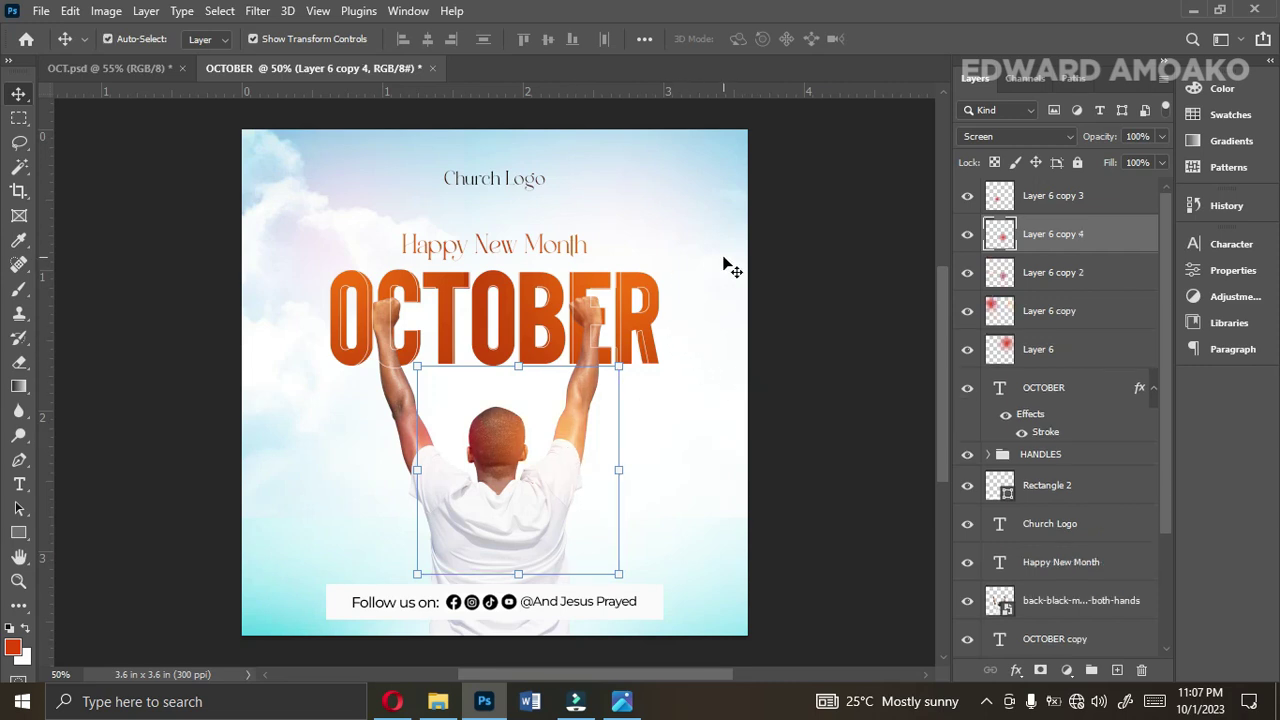
{"action": "left_click", "coordinate": [831, 338]}
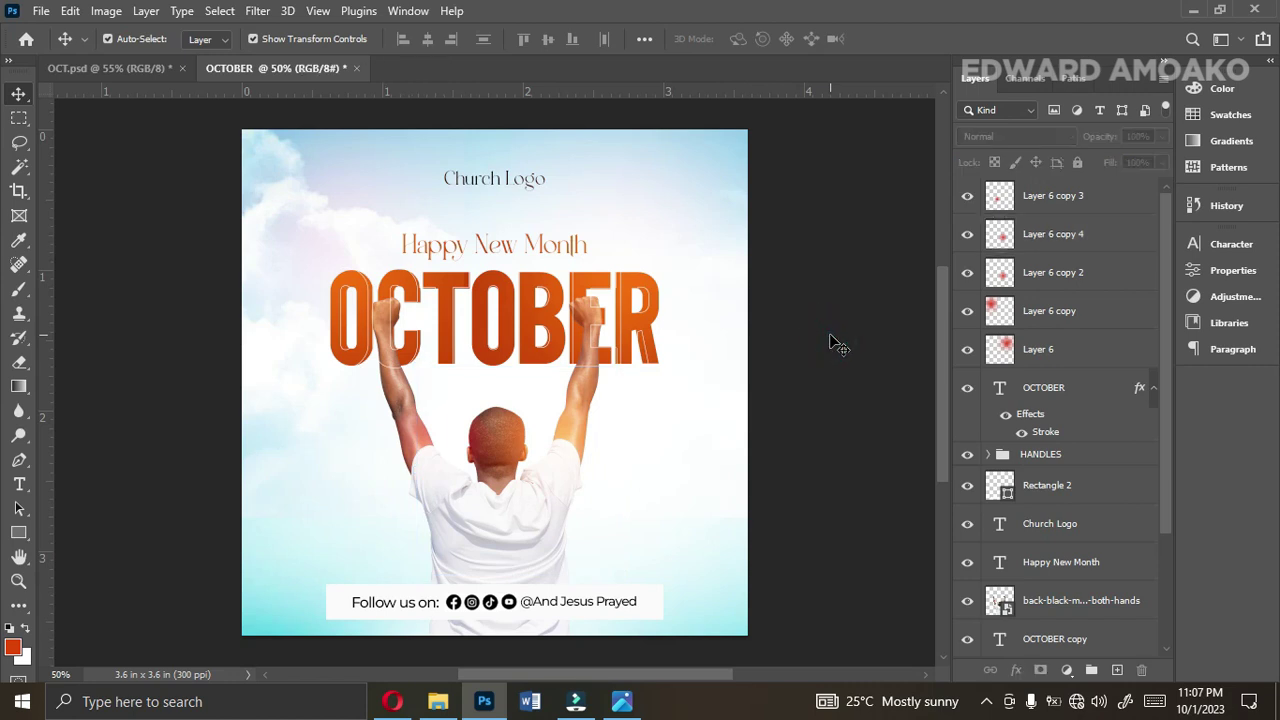
Examine the glow effects up close, compare the design with the finished OCTO.jpg in the image viewer, and return to Photoshop
{"action": "key", "text": "ctrl+plus"}
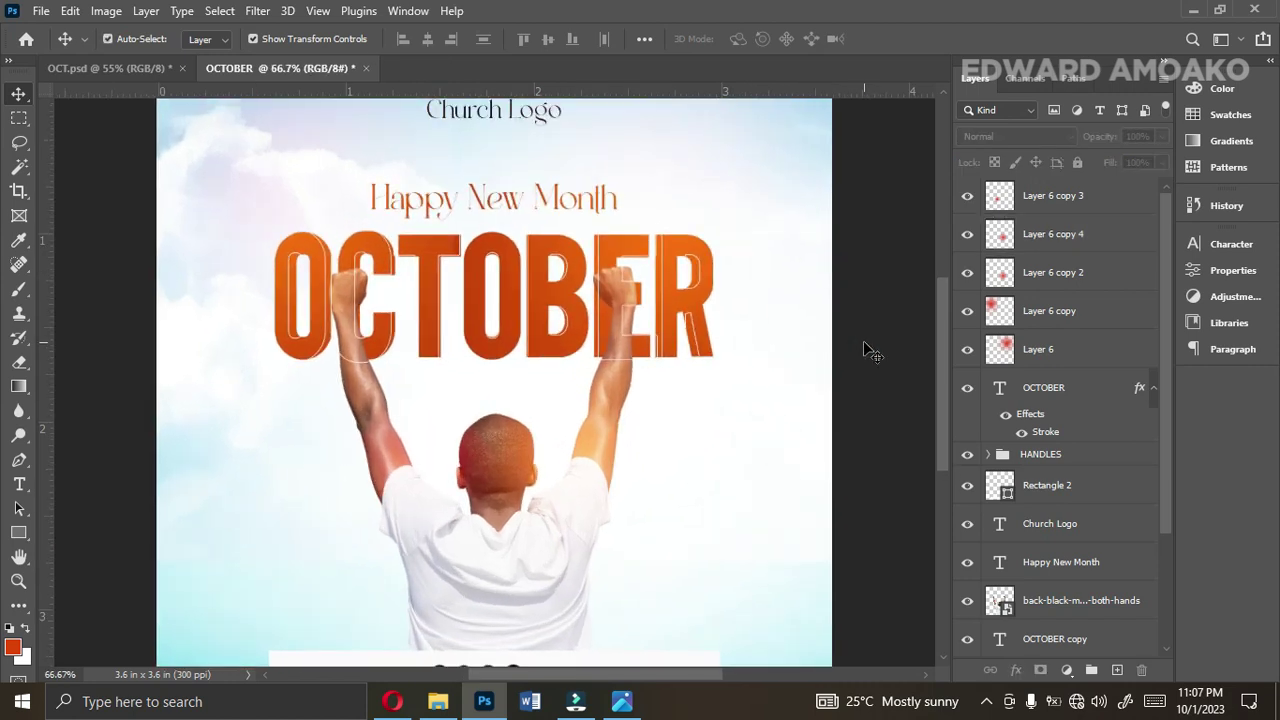
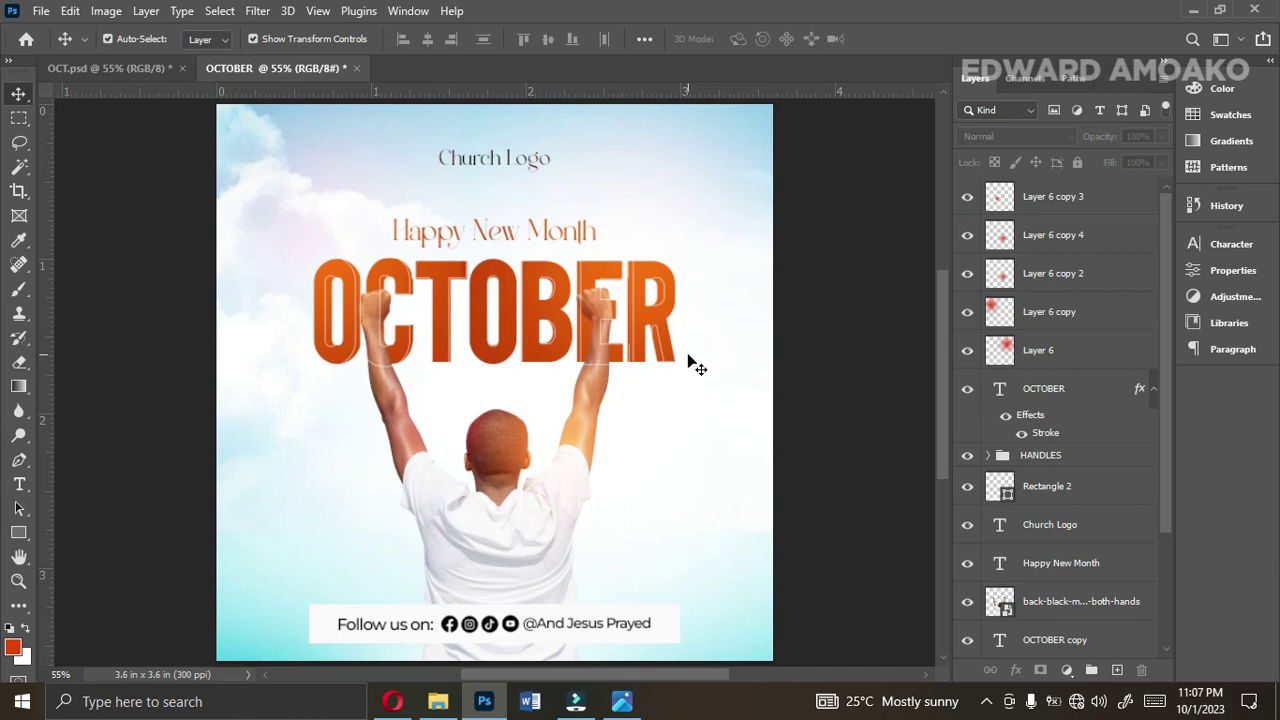
{"action": "left_click", "coordinate": [632, 705]}
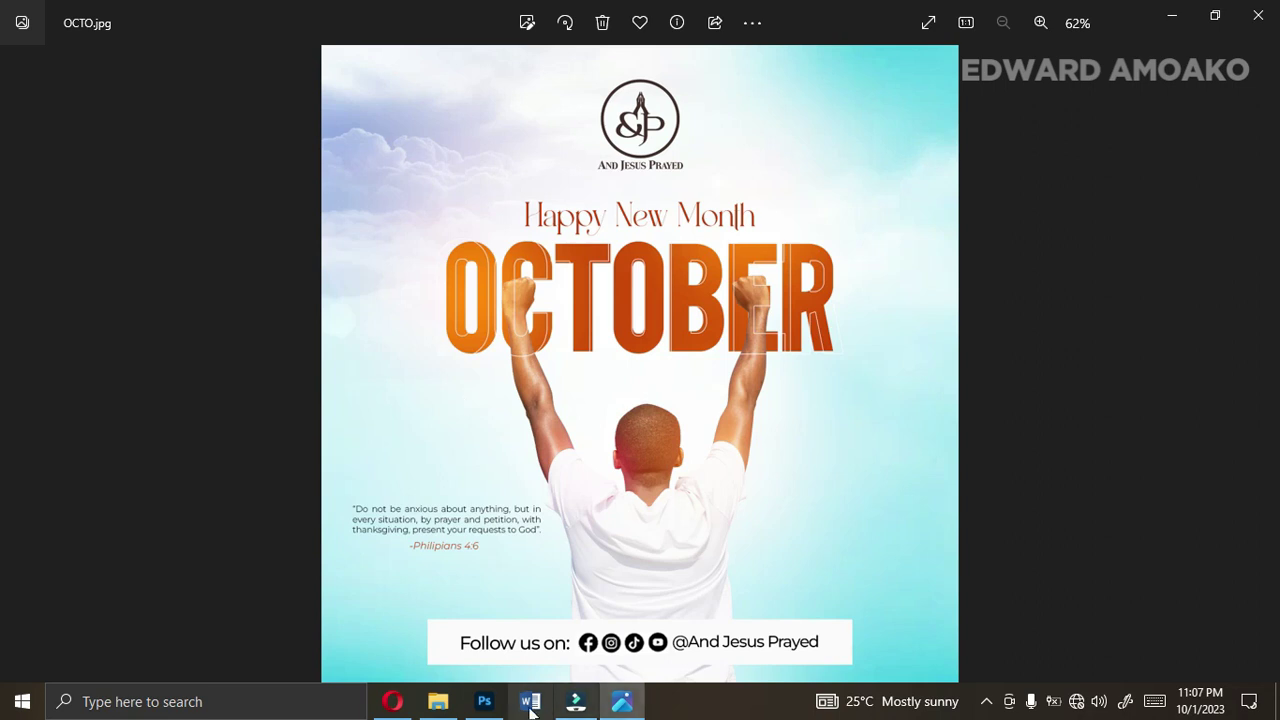
{"action": "left_click", "coordinate": [484, 701]}
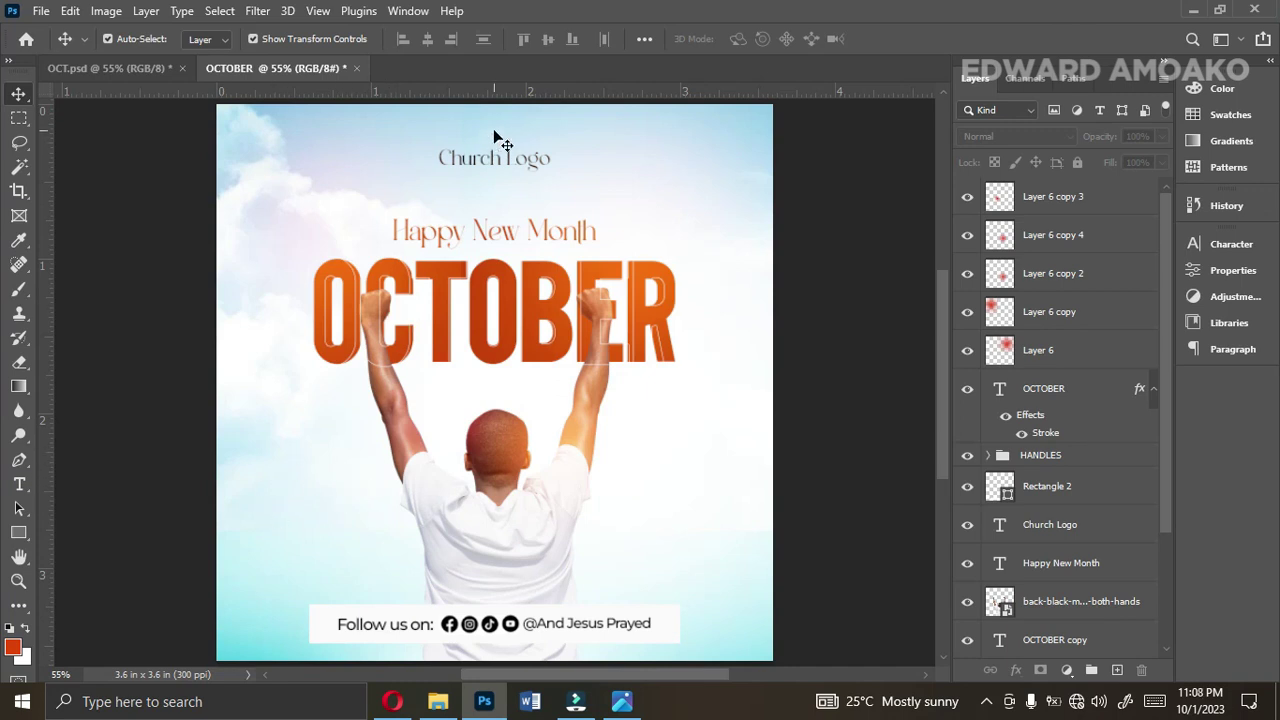
{"action": "left_click", "coordinate": [490, 163], "text": "alt"}
{"action": "key", "text": "ctrl"}
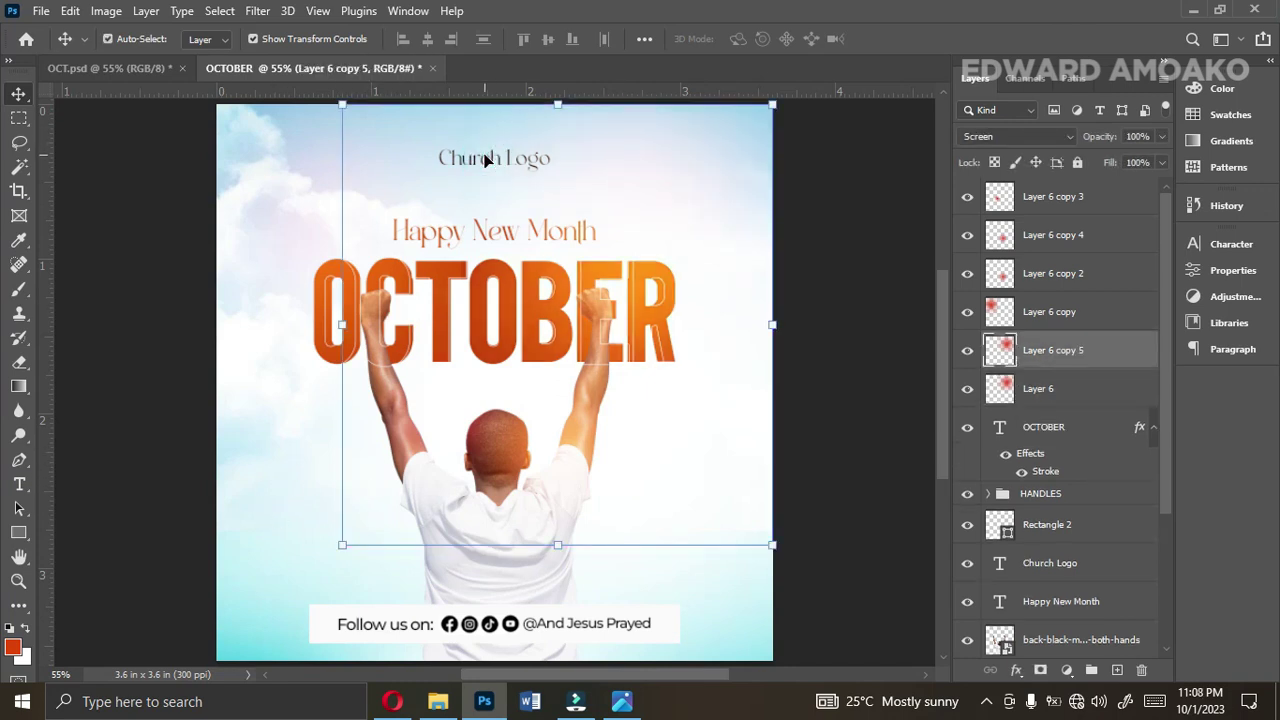
{"action": "key", "text": "ctrl+z"}
Duplicate the "Church Logo" text and move the copy to the flyer's lower left, beside the man
{"action": "left_click", "coordinate": [470, 160]}
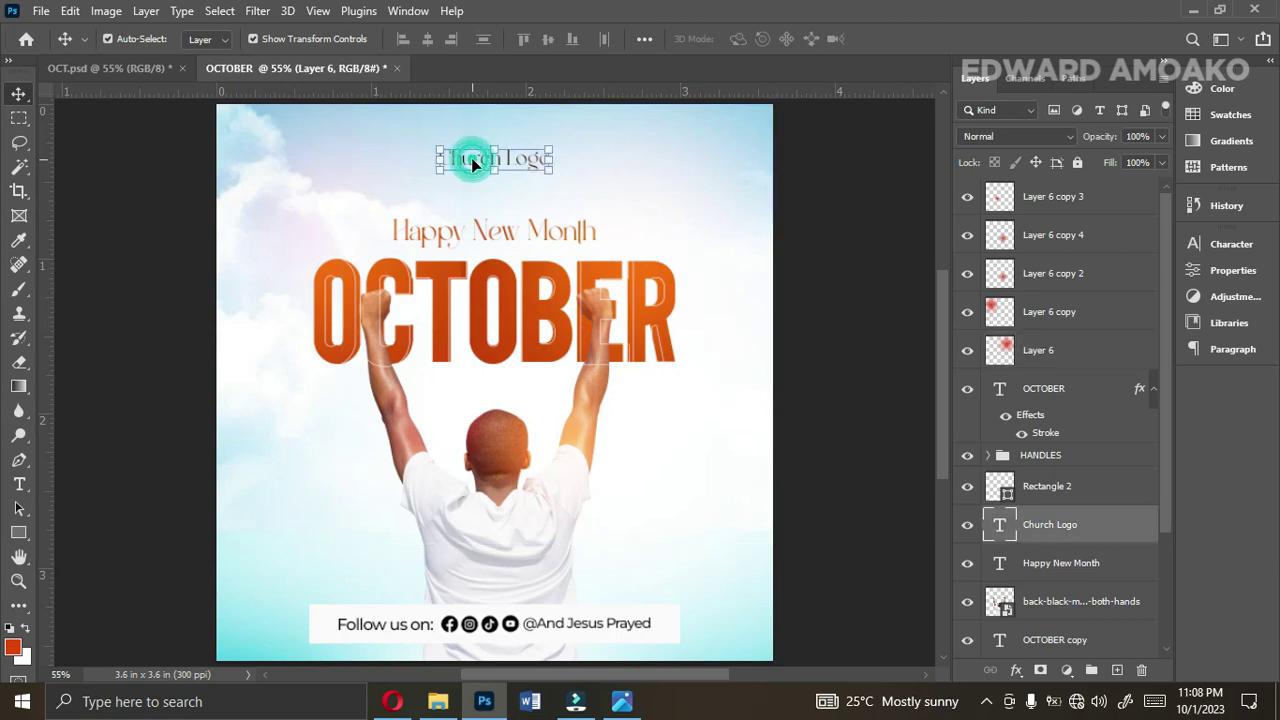
{"action": "left_click", "coordinate": [468, 163], "text": "alt"}
{"action": "mouse_move", "coordinate": [300, 400]}
{"action": "left_mouse_down"}
{"action": "mouse_move", "coordinate": [286, 470]}
{"action": "mouse_move", "coordinate": [286, 400]}
{"action": "left_mouse_up"}
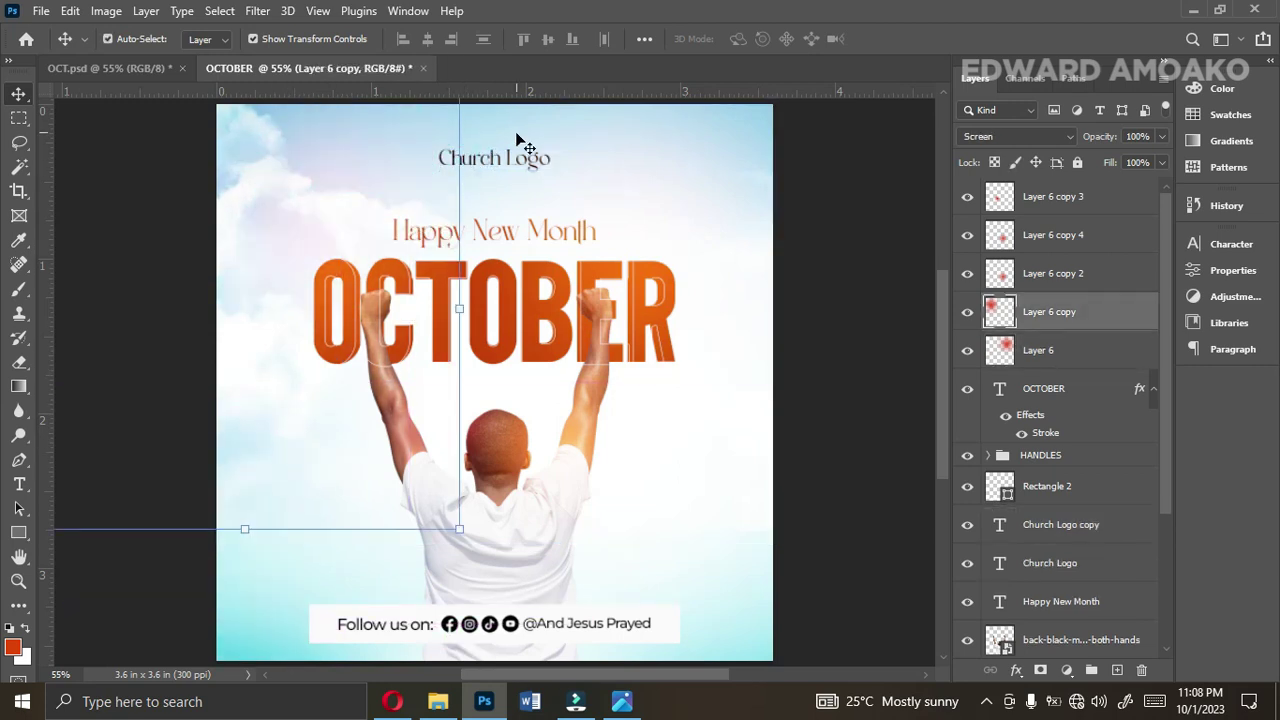
{"action": "left_click", "coordinate": [502, 160]}
{"action": "left_click", "coordinate": [480, 160]}
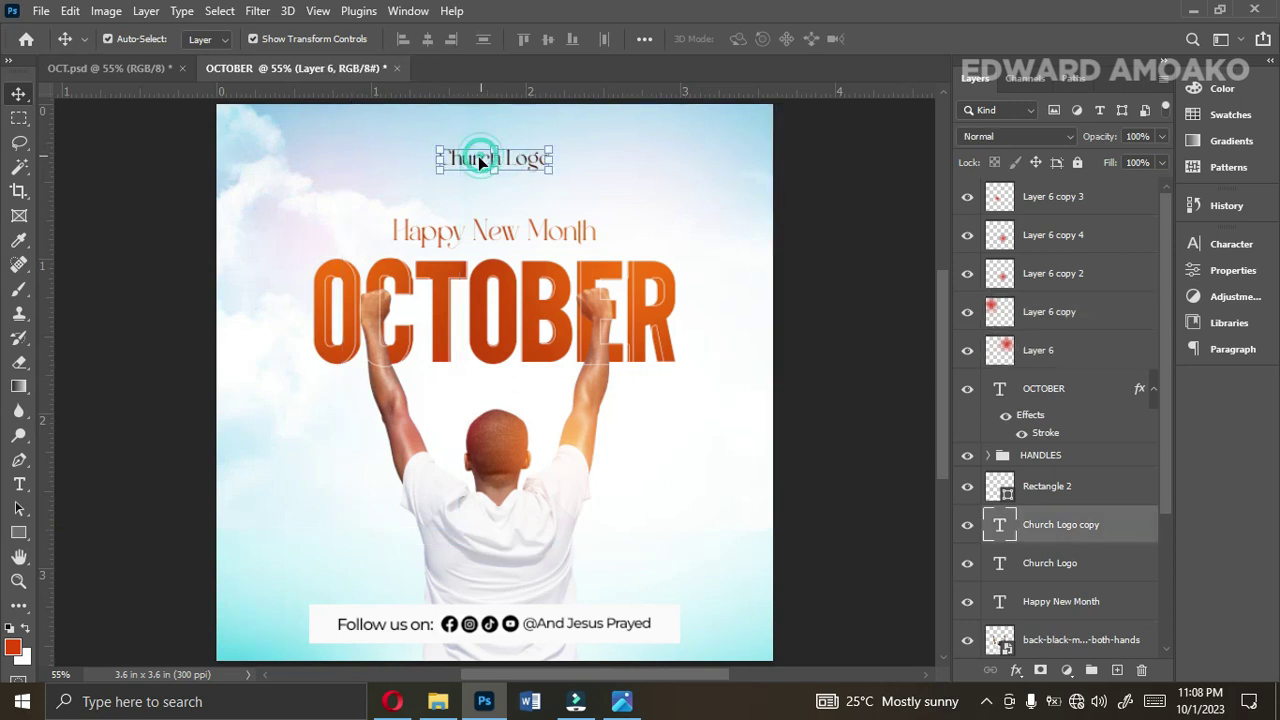
{"action": "left_click_drag", "start_coordinate": [459, 163], "coordinate": [338, 503]}
{"action": "left_click", "coordinate": [484, 161]}
{"action": "key", "text": "Return"}
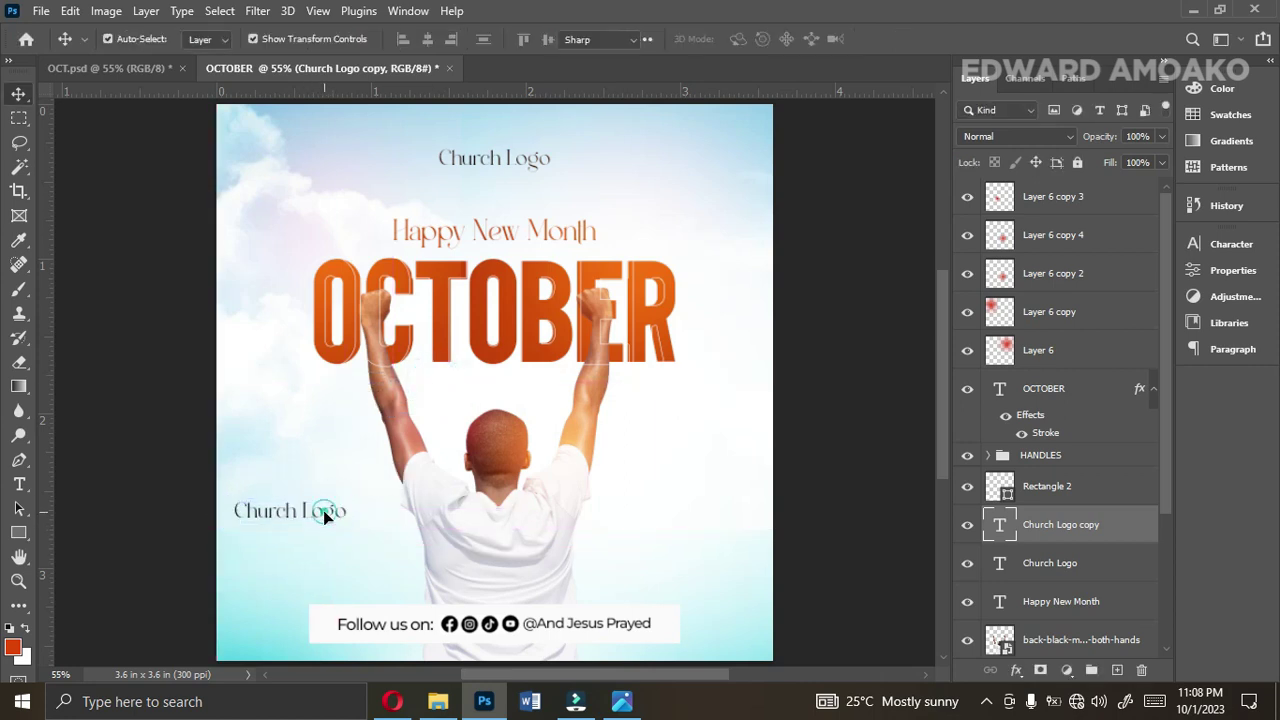
Replace the duplicated text with "Put your quote here", breaking it into two lines after "your"
{"action": "double_click", "coordinate": [323, 510]}
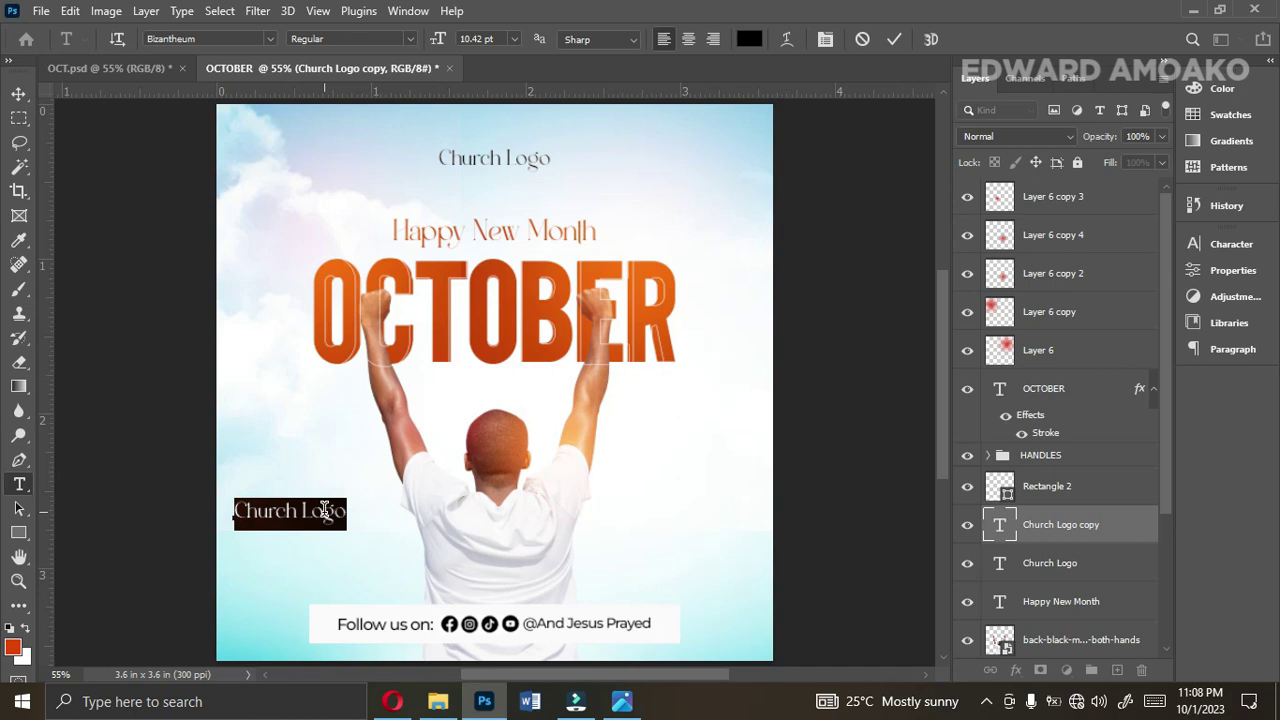
{"action": "type", "text": "Put your "}
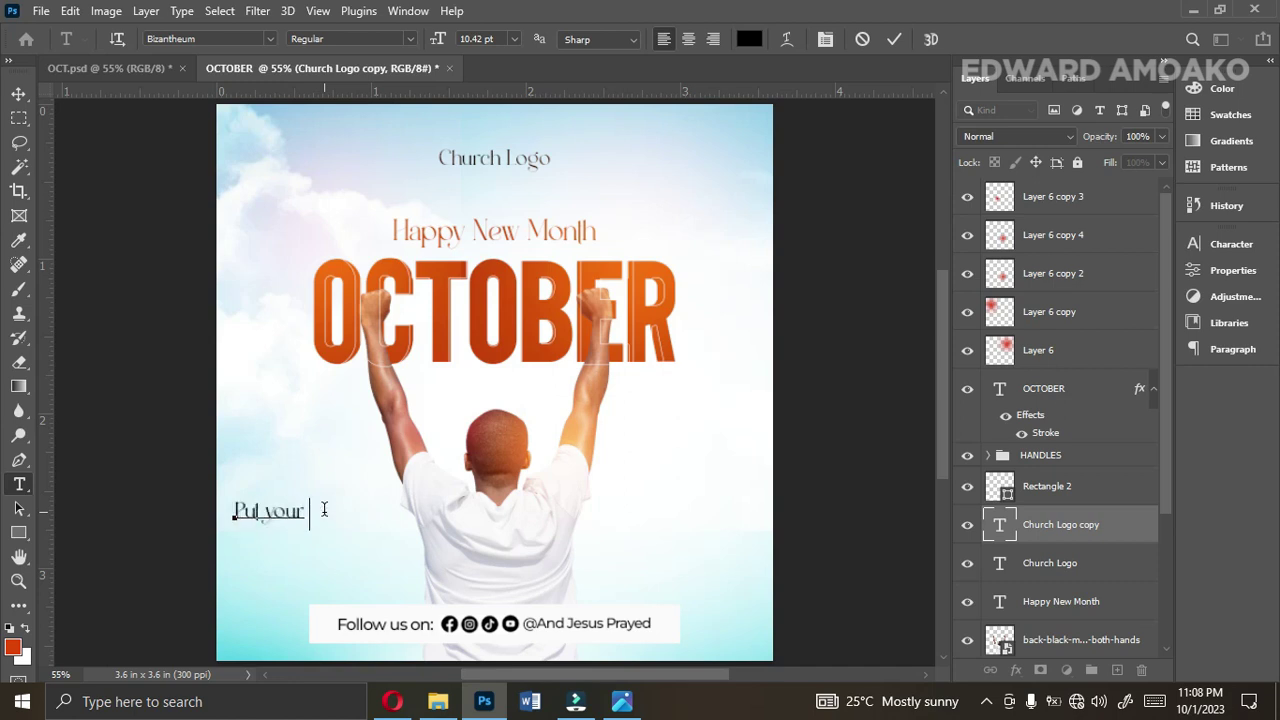
{"action": "type", "text": "quote here"}
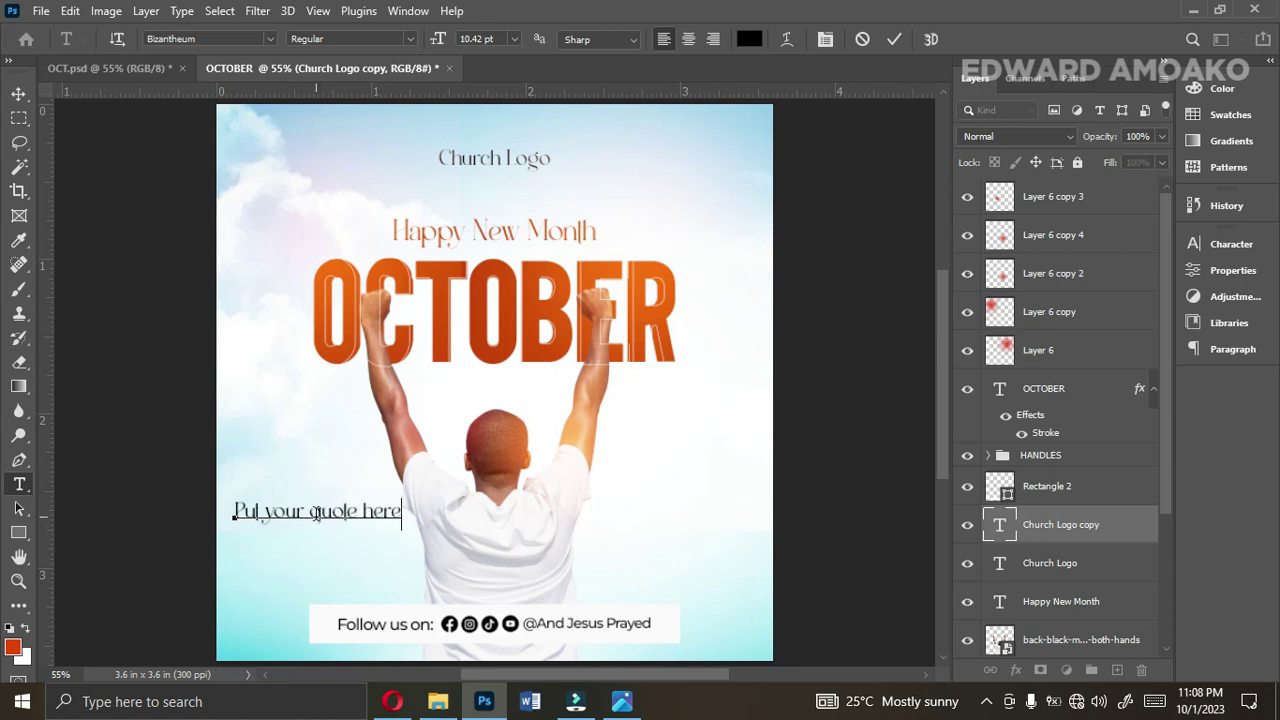
{"action": "key", "text": "Return"}
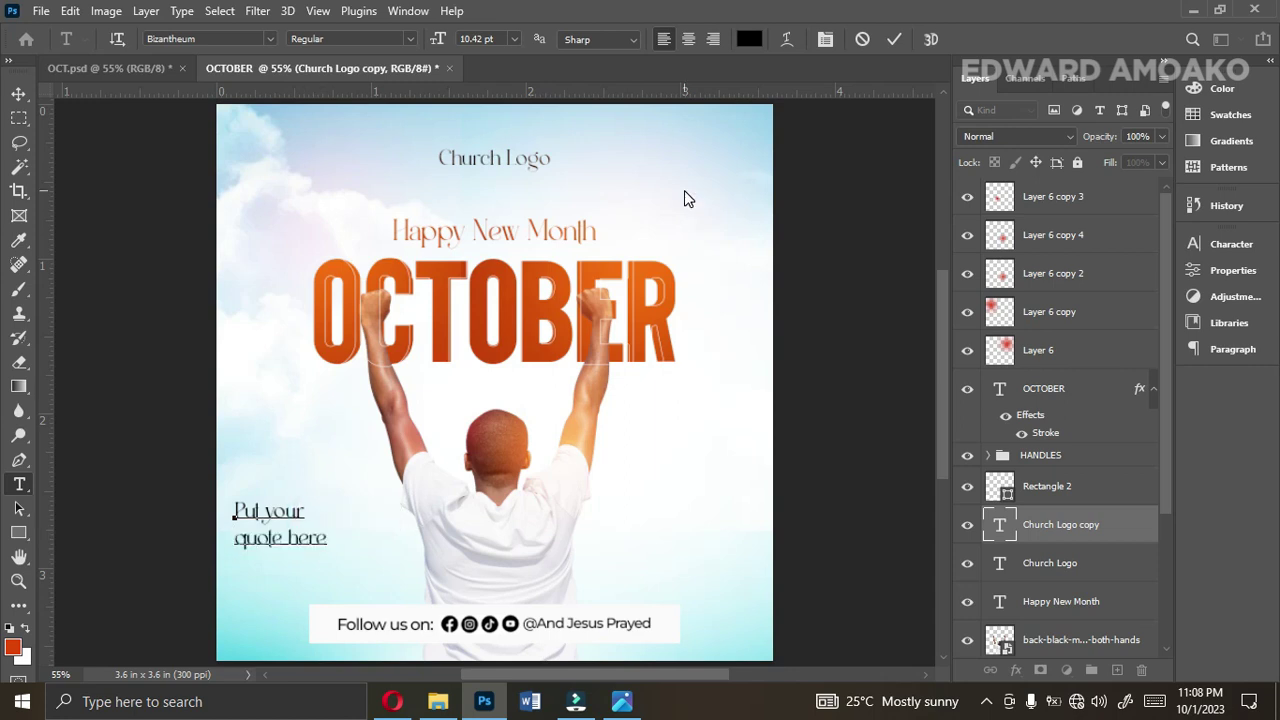
{"action": "left_click", "coordinate": [895, 41]}
Scale the quote text down slightly, move it a little closer to the man, and deselect the layers
{"action": "key", "text": "v"}
{"action": "left_click", "coordinate": [233, 521]}
{"action": "left_click_drag", "start_coordinate": [250, 520], "coordinate": [290, 517]}
{"action": "key", "text": "Return"}
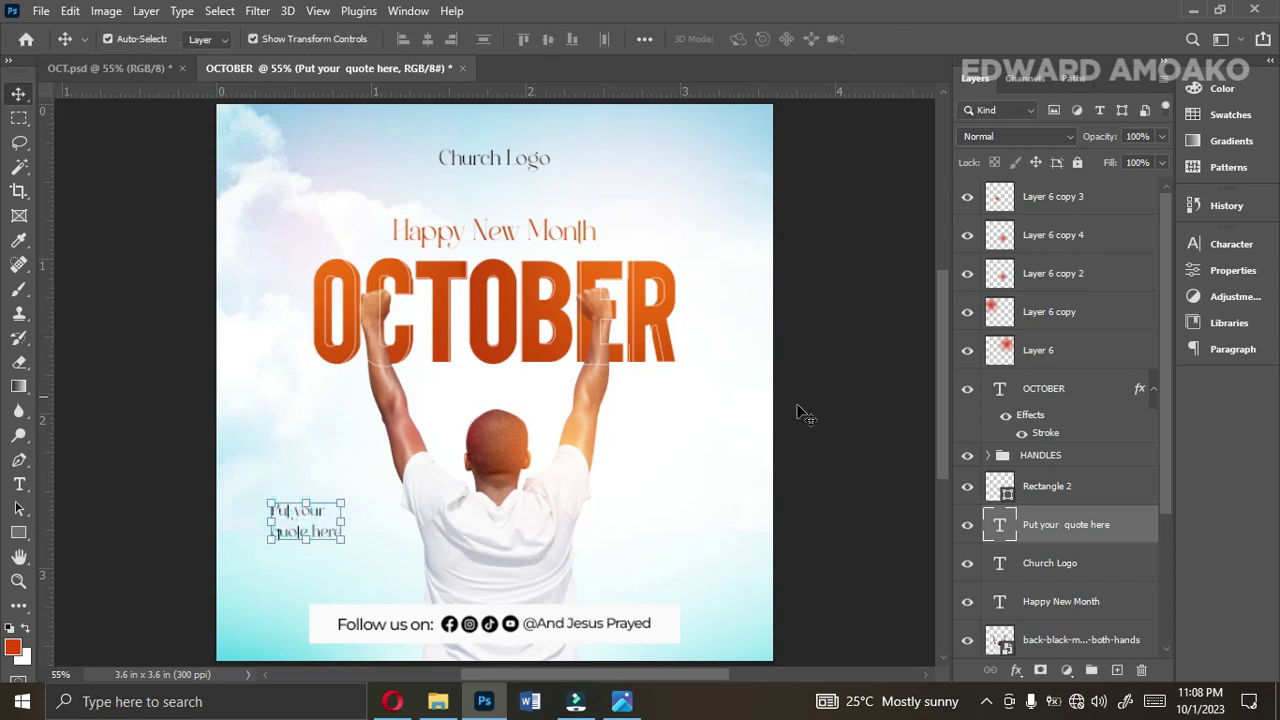
{"action": "left_click", "coordinate": [829, 443]}
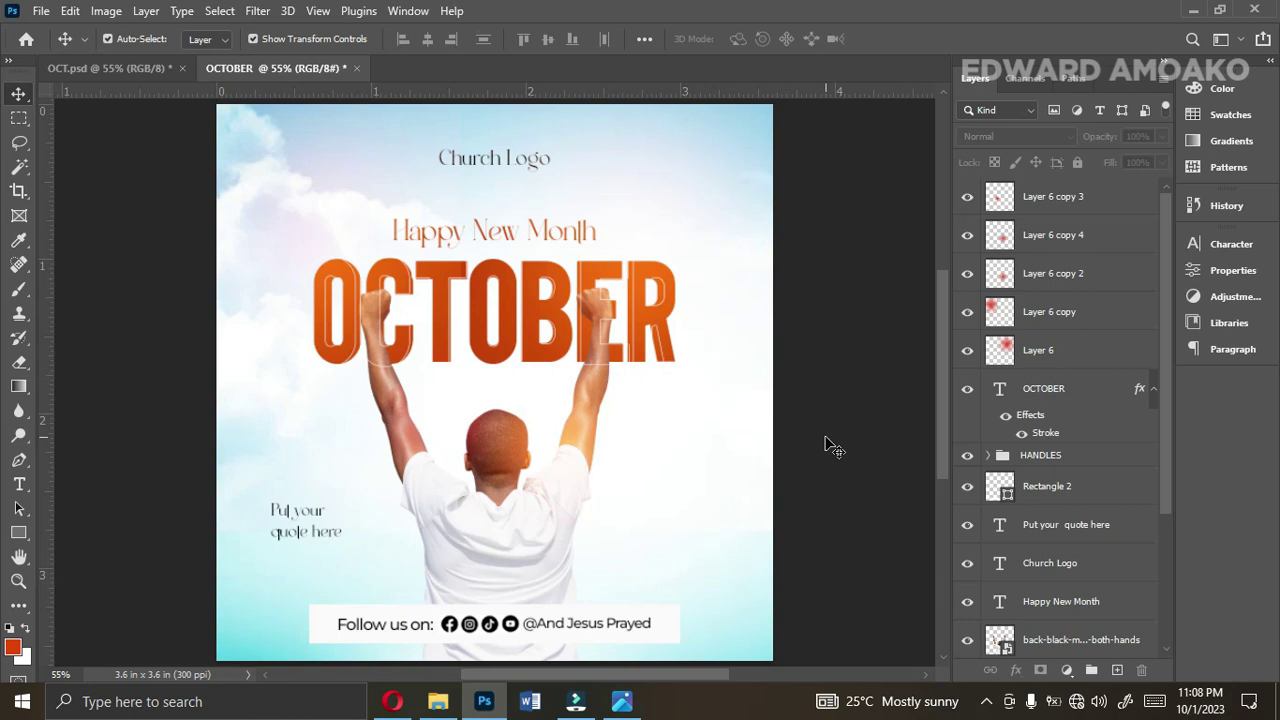
Open the Export As settings for the flyer and close the OCTO.jpg reference image in the photo viewer
{"action": "left_click", "coordinate": [42, 11]}
{"action": "mouse_move", "coordinate": [105, 300]}
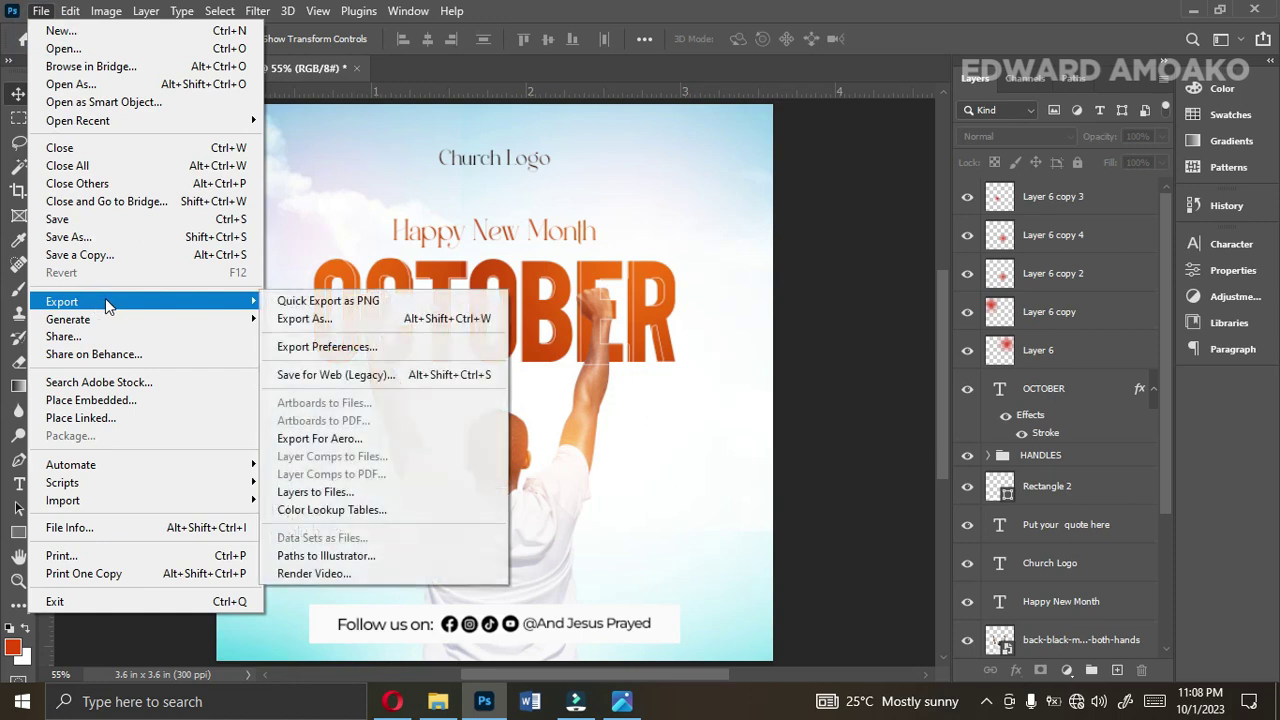
{"action": "left_click", "coordinate": [327, 318]}
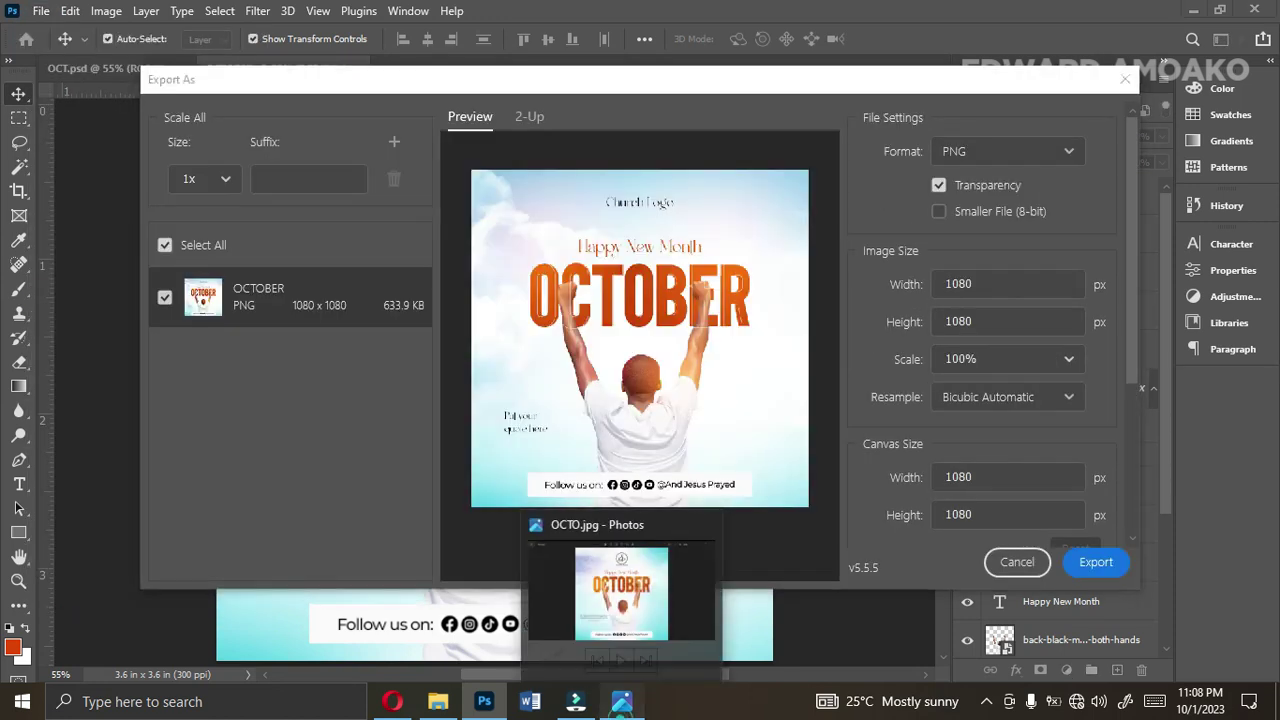
{"action": "left_click", "coordinate": [622, 701]}
{"action": "left_click", "coordinate": [1276, 17]}
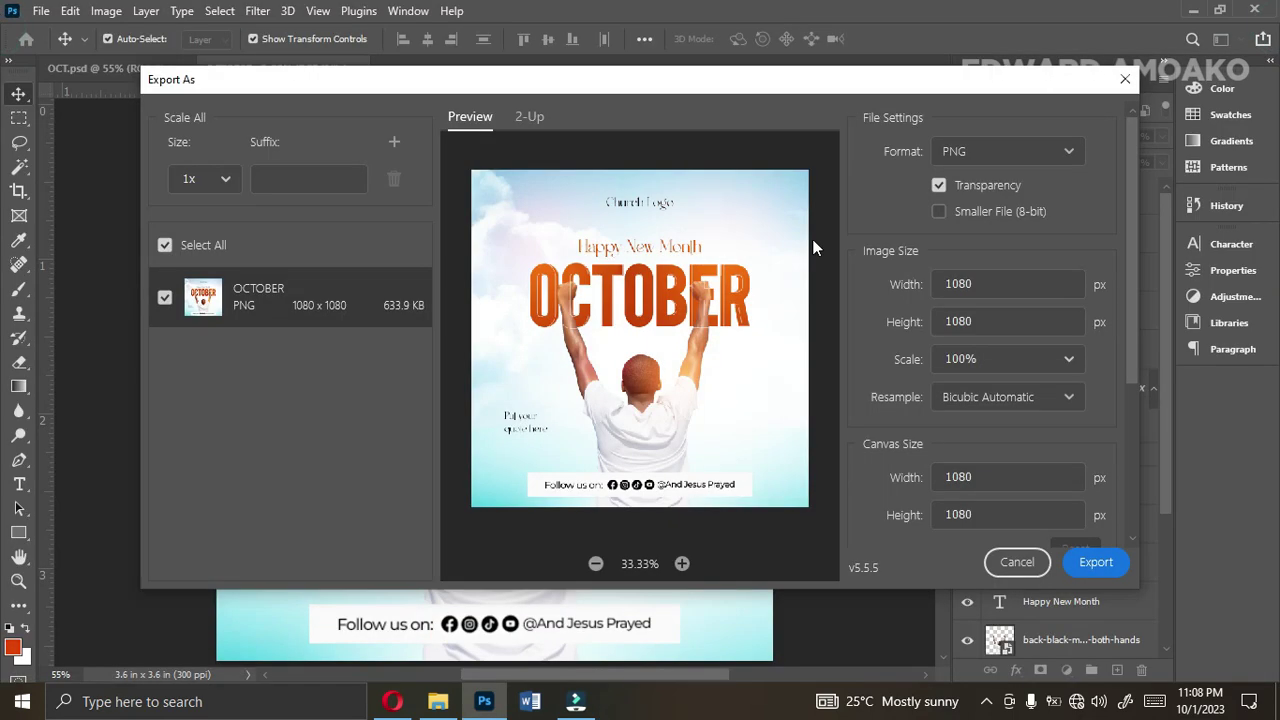
Set the export format to JPG and export the flyer to the Desktop as OCTOBER_
{"action": "left_click", "coordinate": [972, 153]}
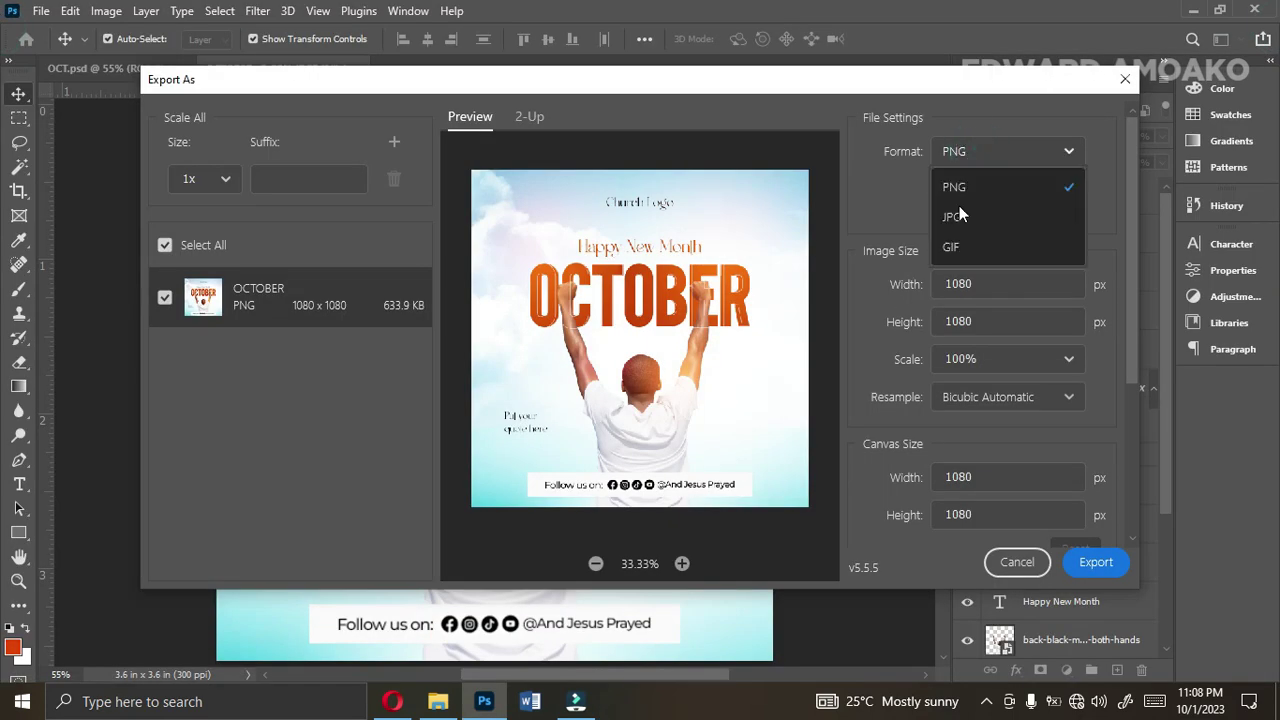
{"action": "left_click", "coordinate": [952, 246]}
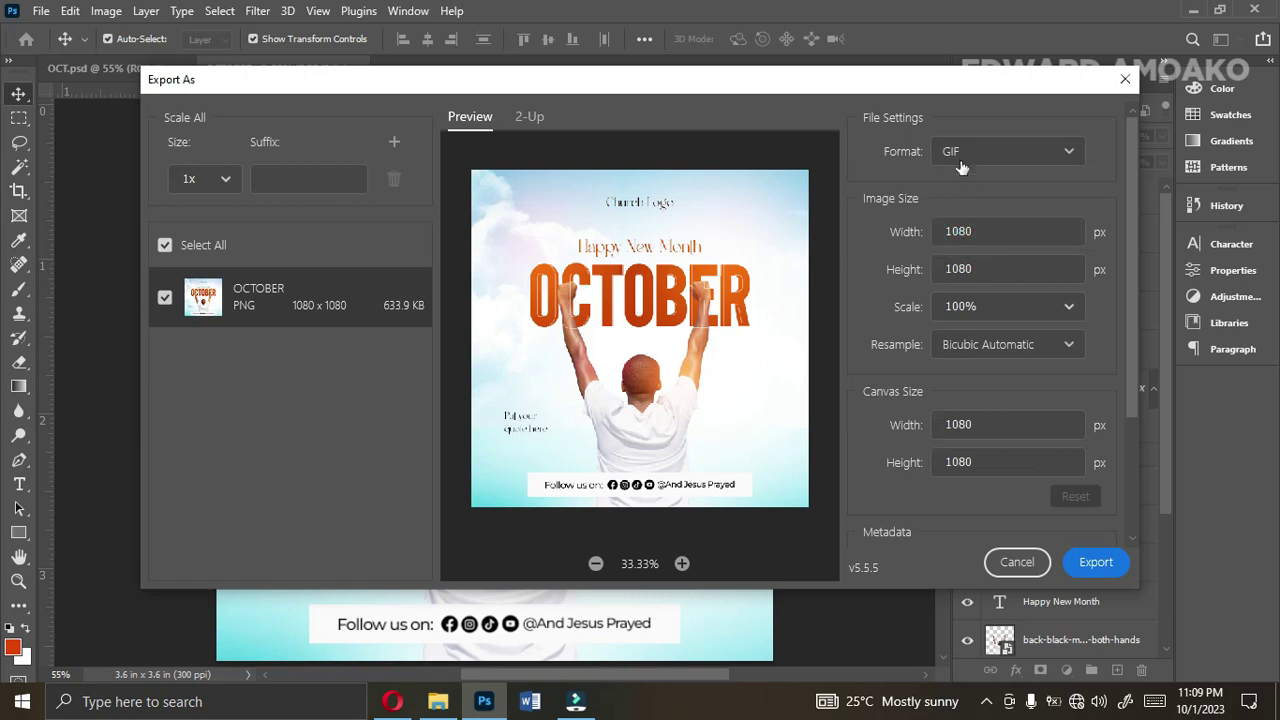
{"action": "left_click", "coordinate": [957, 151]}
{"action": "left_click", "coordinate": [951, 220]}
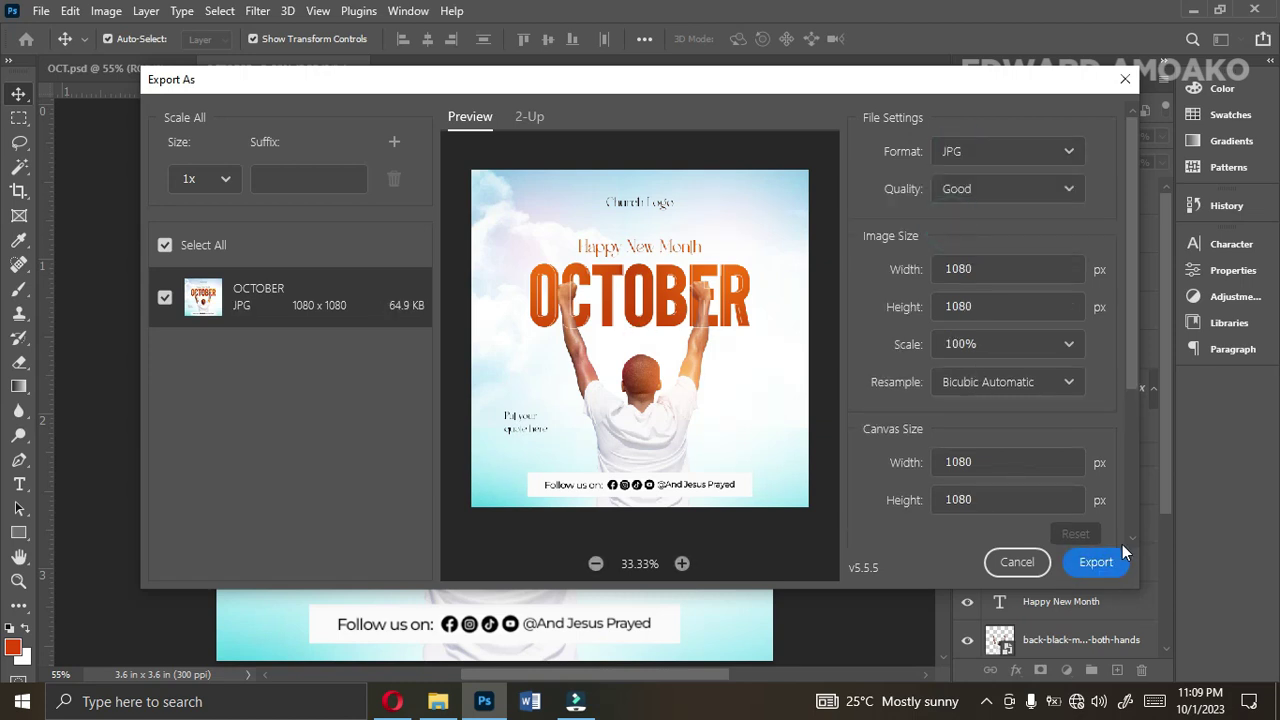
{"action": "left_click", "coordinate": [1096, 566]}
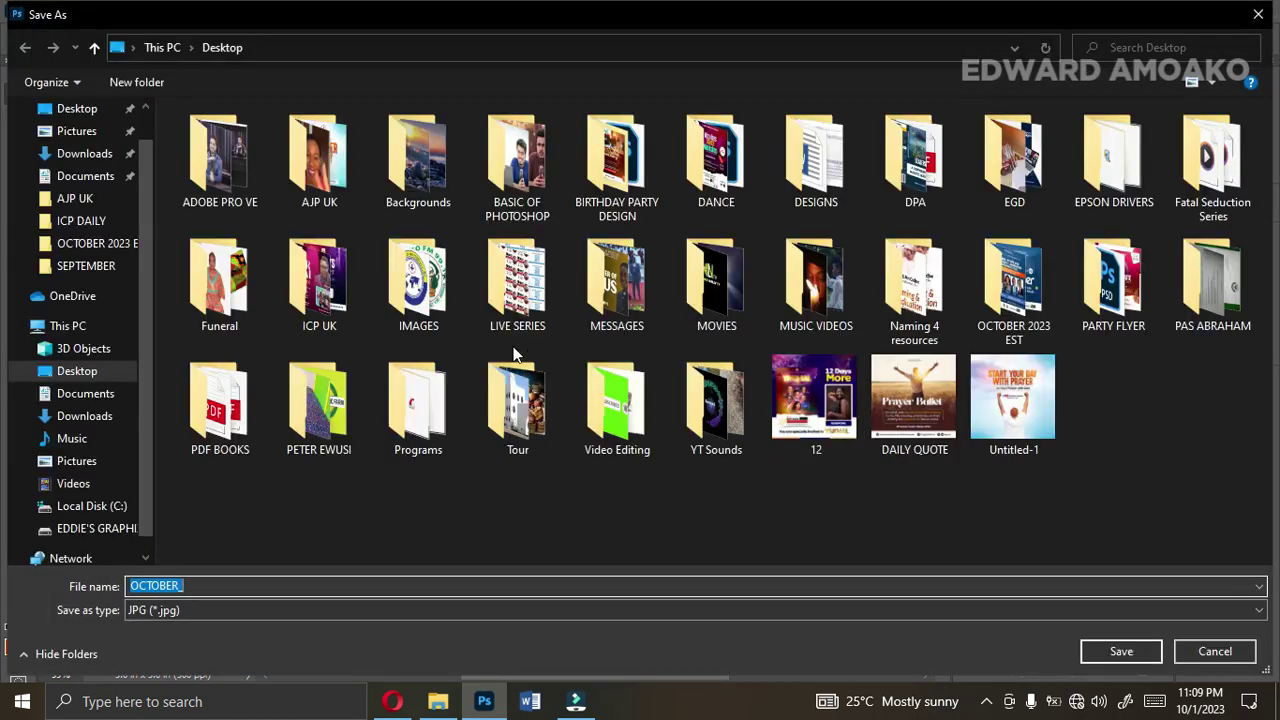
{"action": "left_click", "coordinate": [1113, 656]}
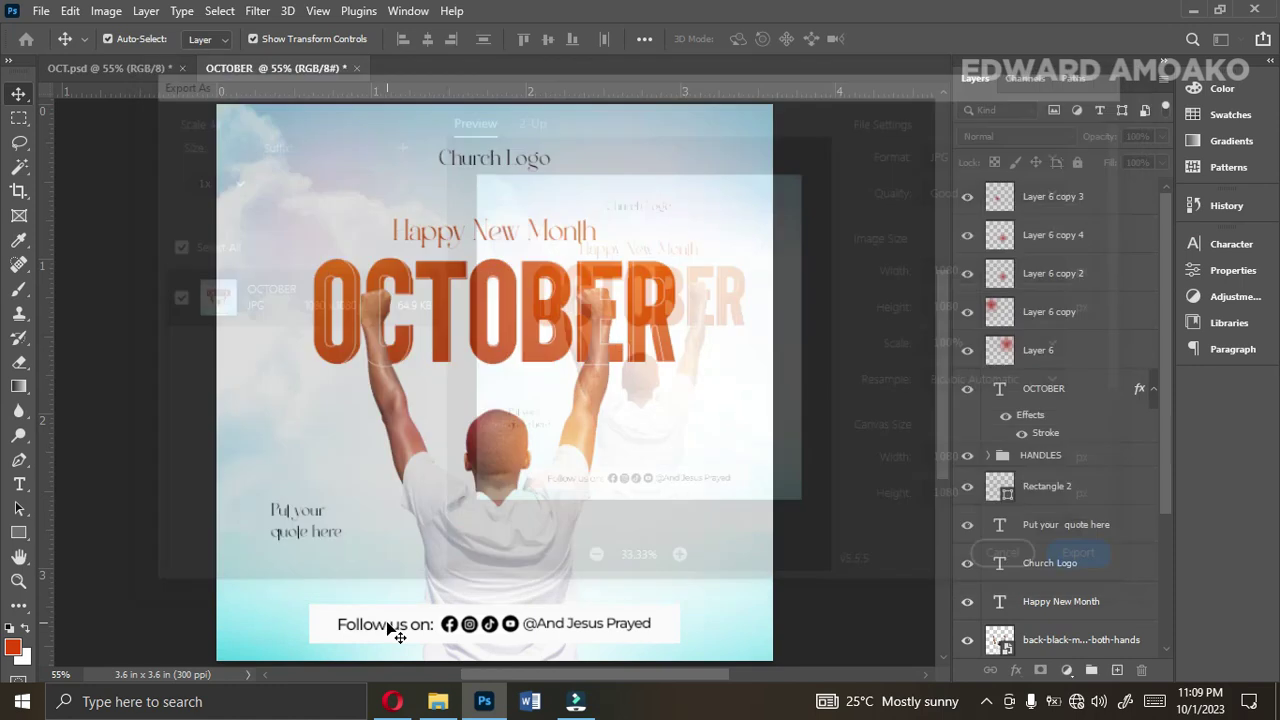
Switch to File Explorer, go to the Desktop folder and open the exported October flyer image
{"action": "left_click", "coordinate": [438, 701]}
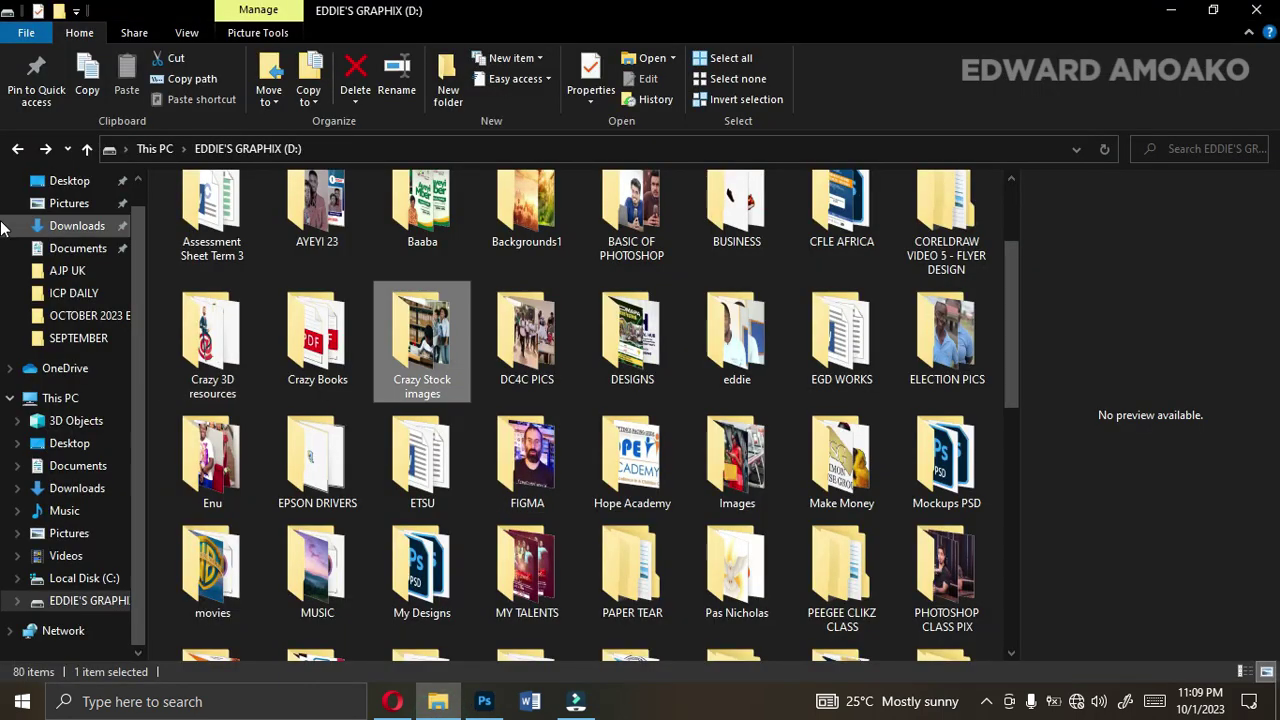
{"action": "left_click", "coordinate": [66, 181]}
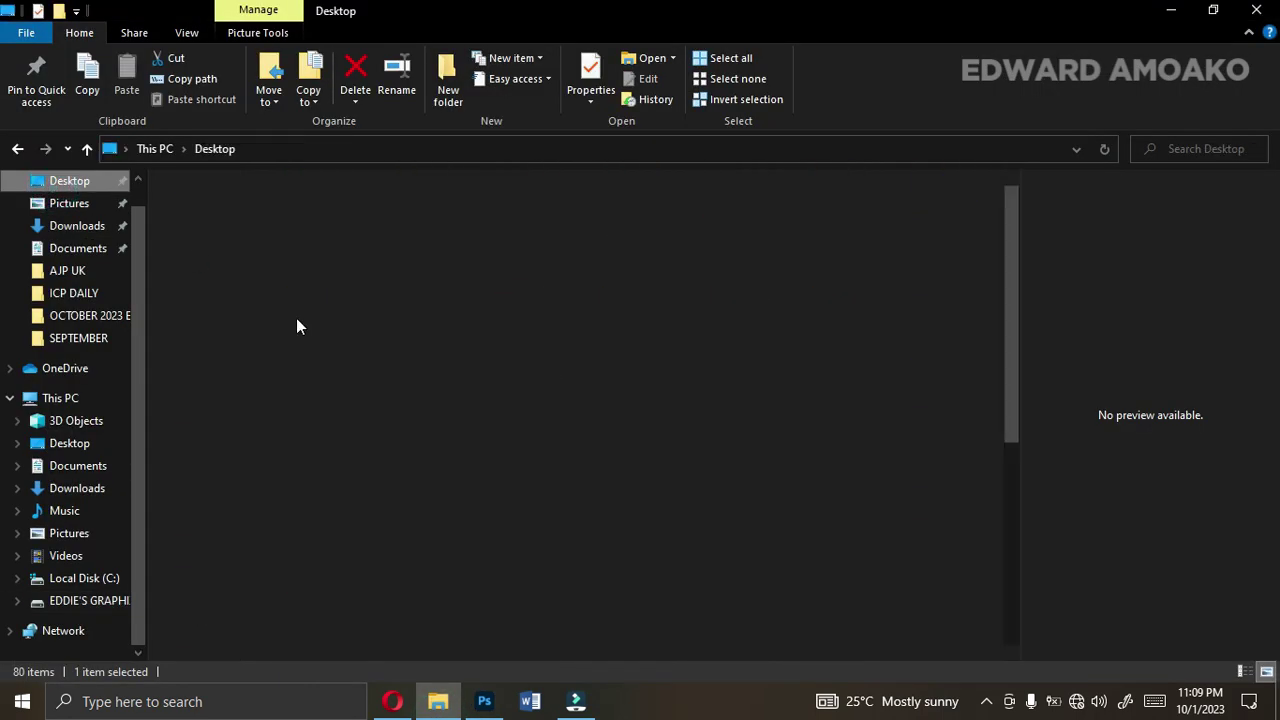
{"action": "left_click_drag", "start_coordinate": [1011, 411], "coordinate": [1010, 575]}
{"action": "double_click", "coordinate": [297, 428]}
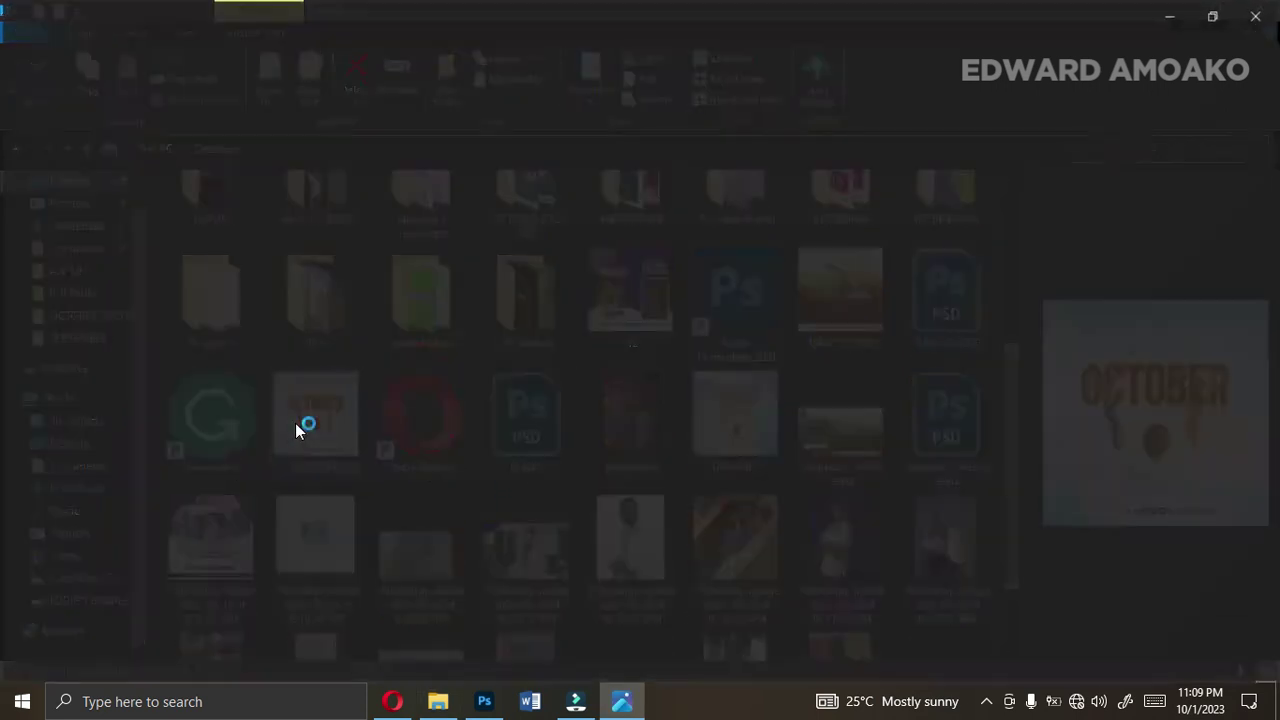